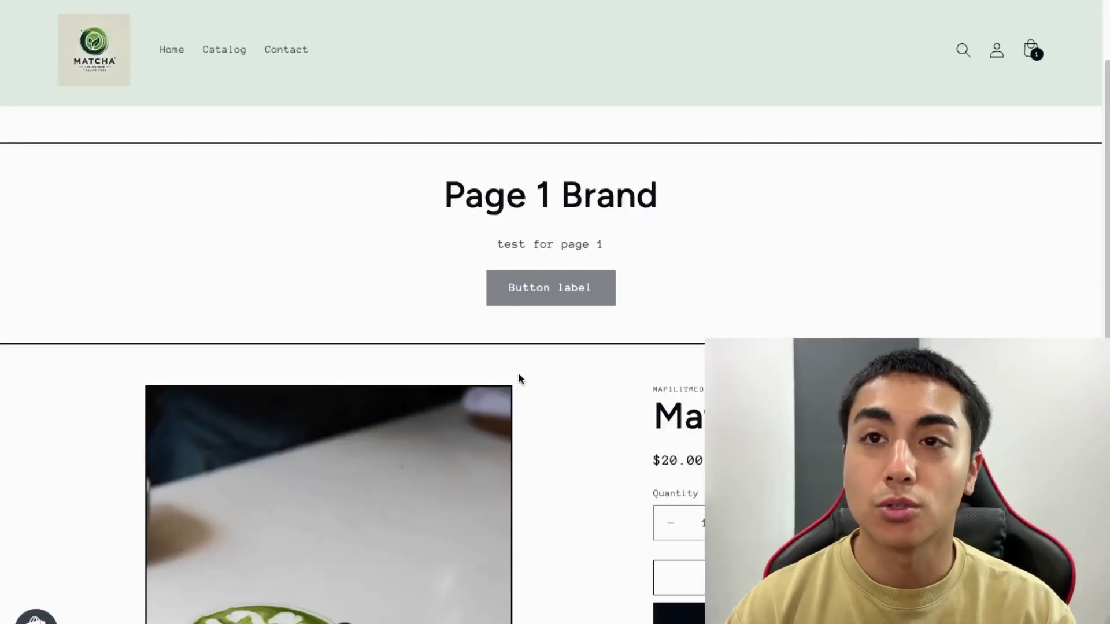
scroll(518, 375, "down", 1)
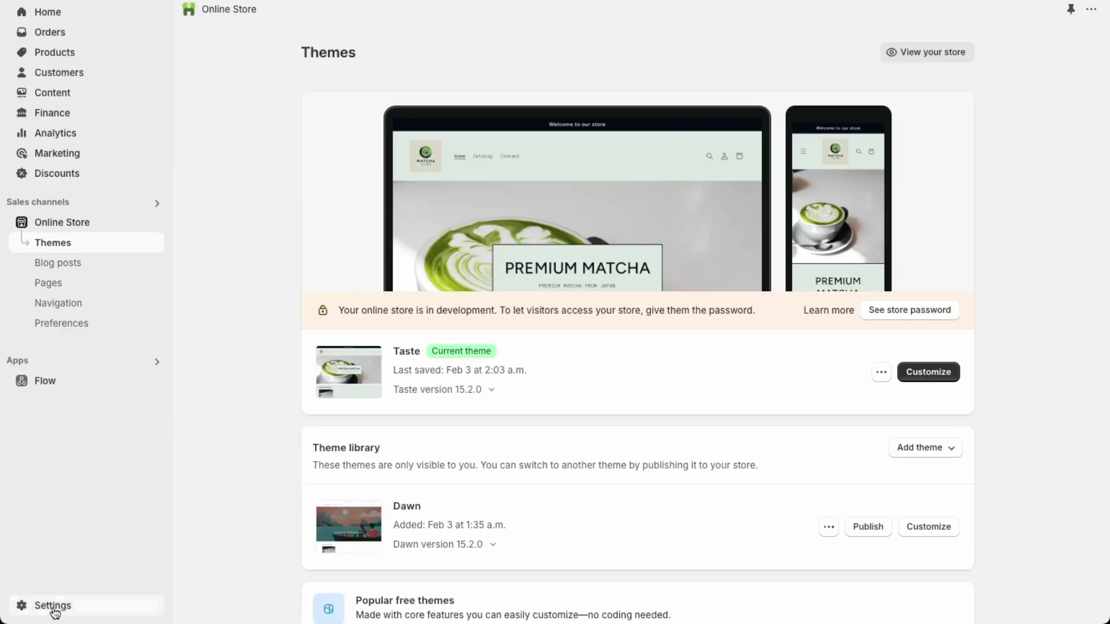
Open the page metafield definitions in the store's custom data settings
left_click(53, 611)
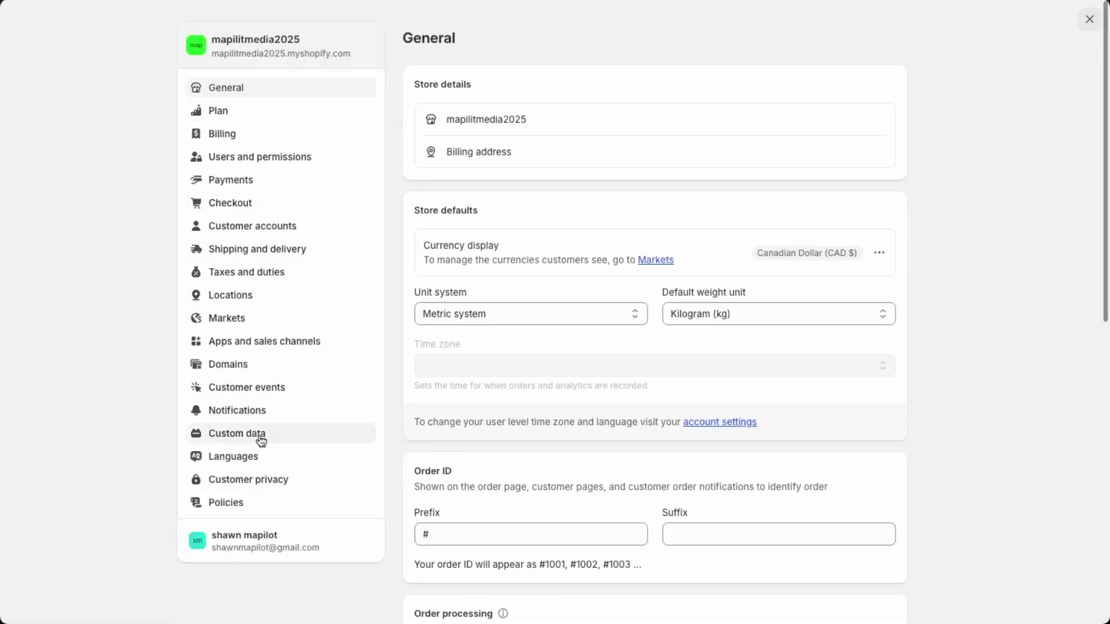
left_click(259, 442)
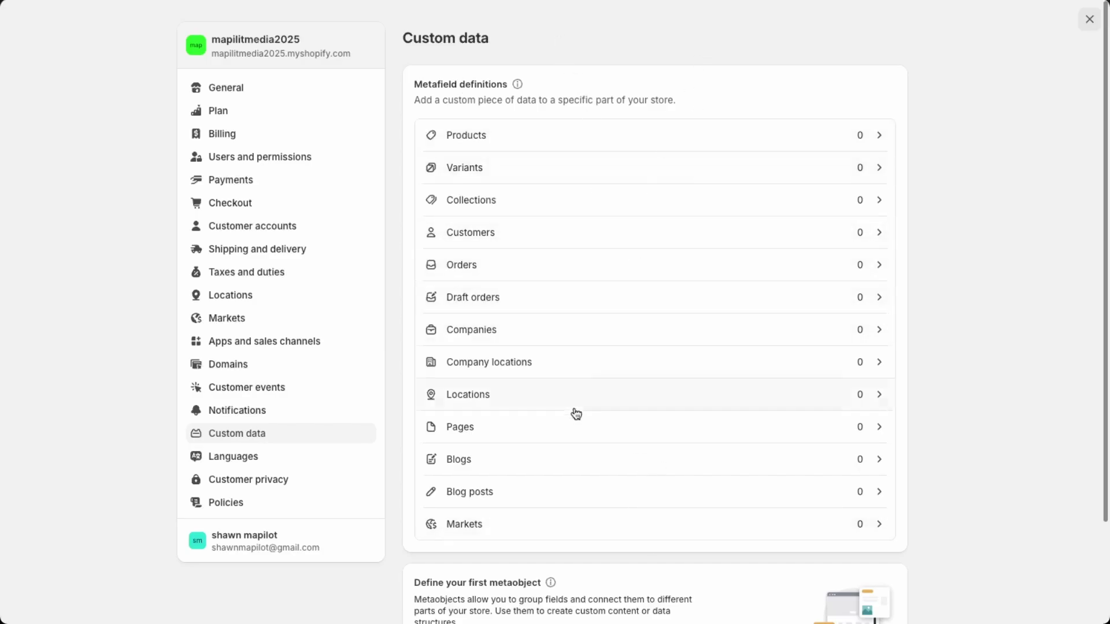
left_click(556, 435)
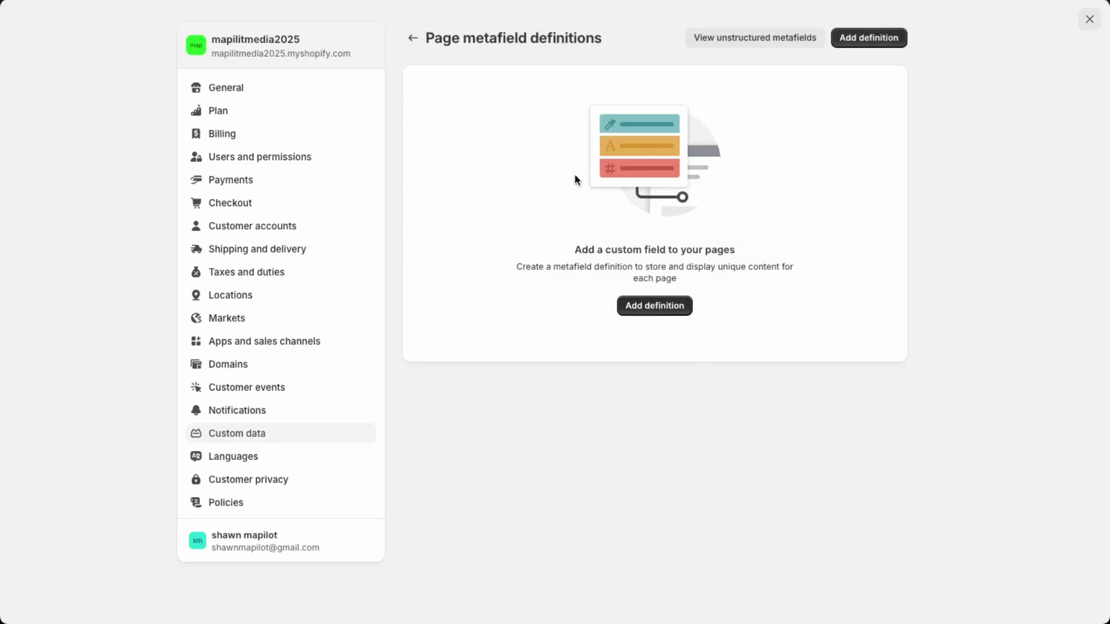
Start a new page metafield definition and name it Custom Brand
left_click(674, 316)
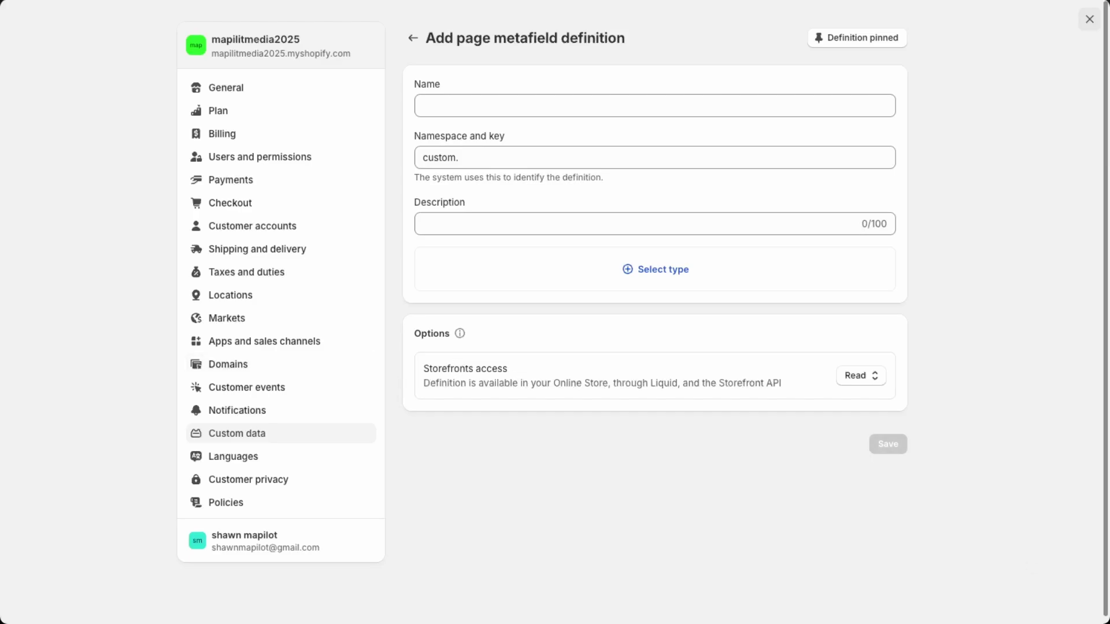
left_click(515, 110)
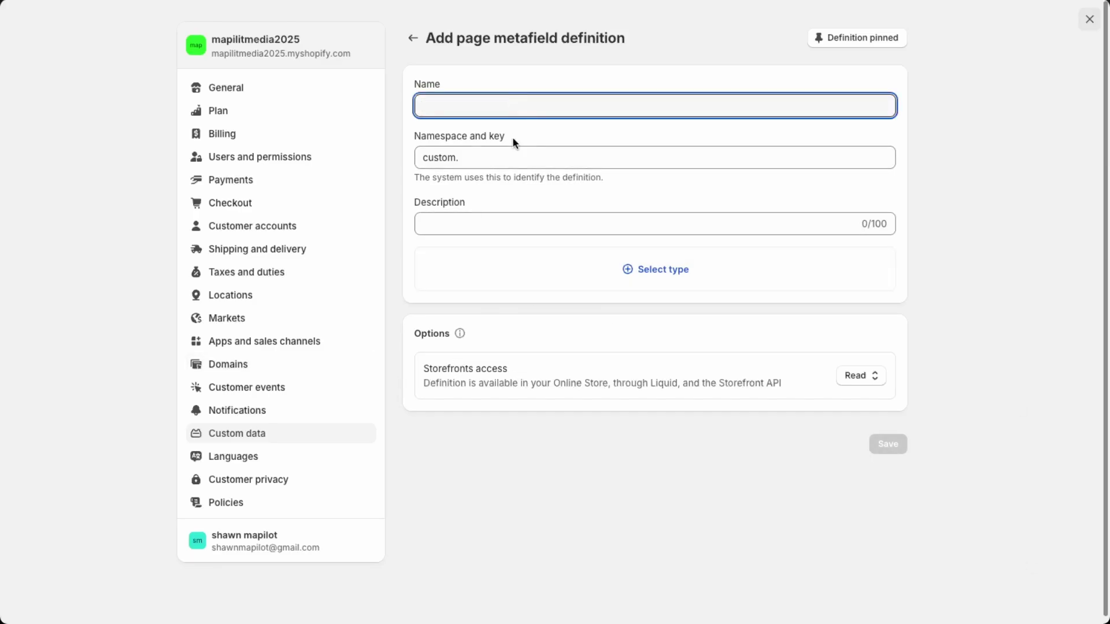
type("Custom")
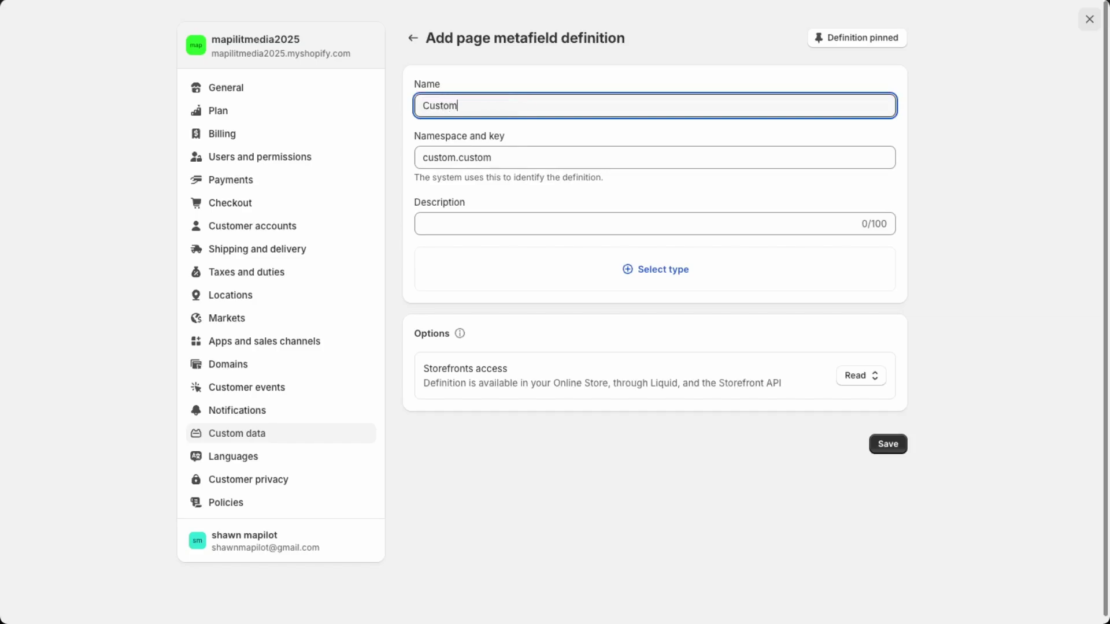
type(" Brand")
Look through the available content types and set the Custom Brand definition to Single line text
left_click(601, 263)
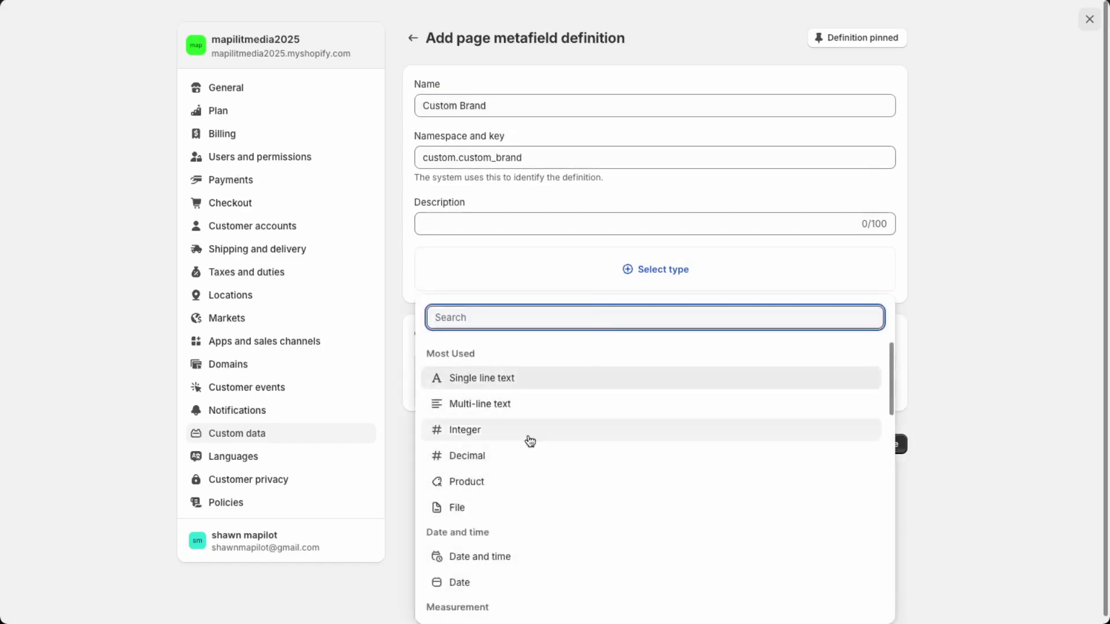
scroll(510, 535, "down", 2)
scroll(512, 493, "up", 2)
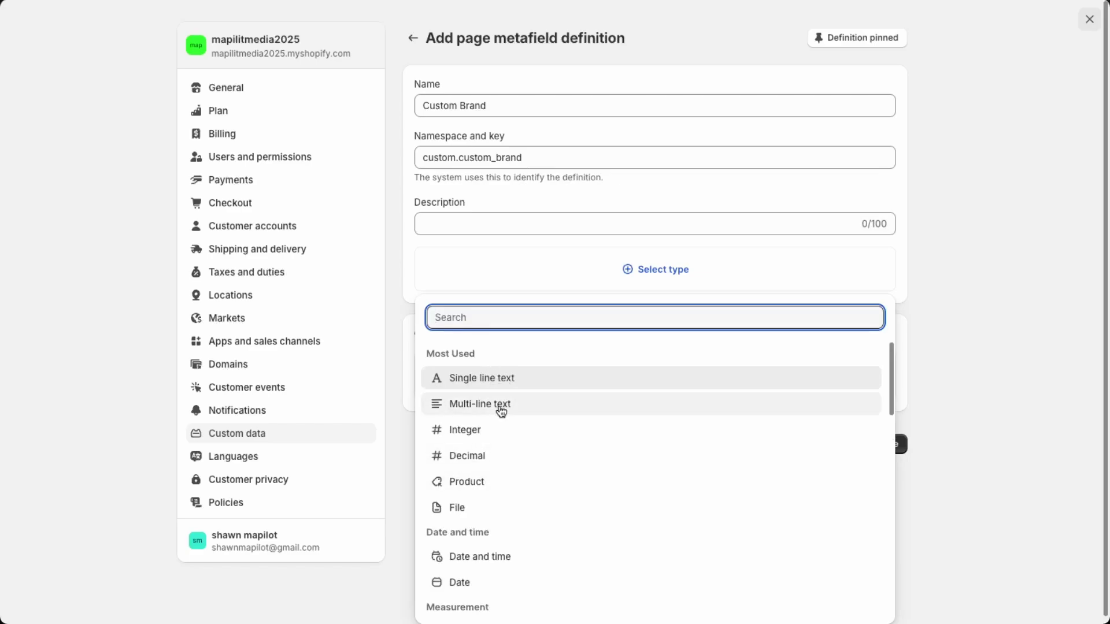
scroll(498, 411, "down", 5)
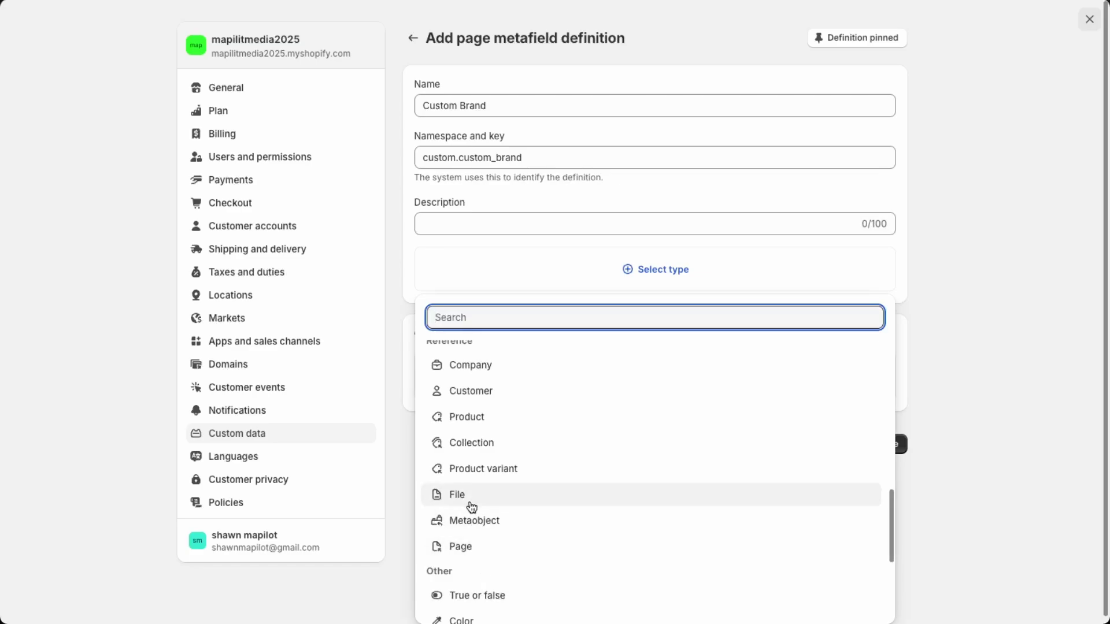
scroll(472, 507, "up", 3)
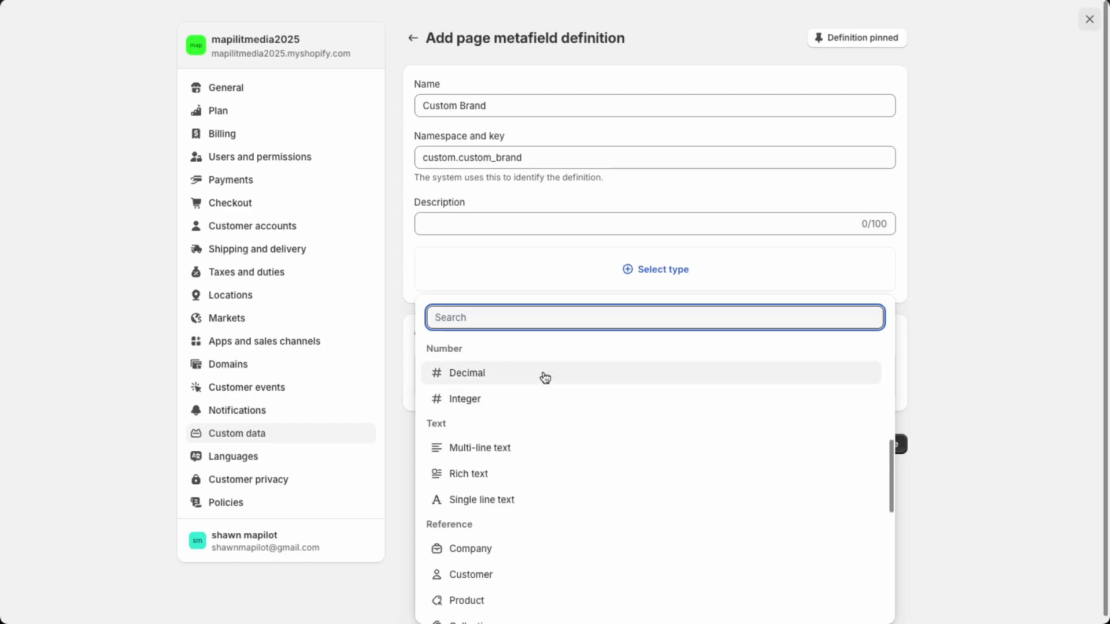
scroll(527, 529, "down", 2)
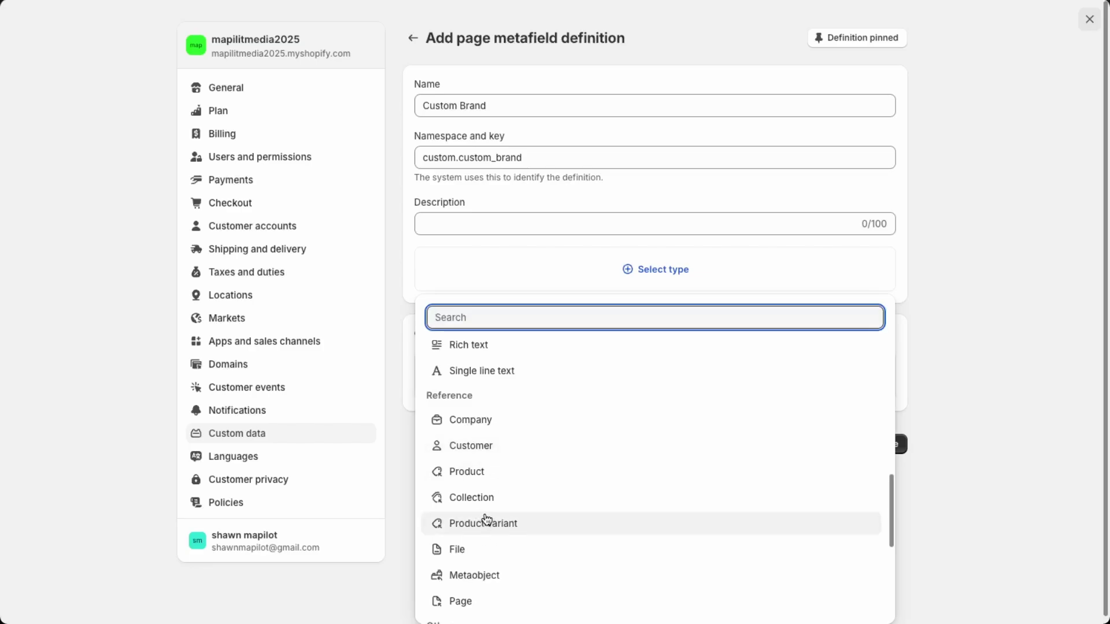
scroll(498, 489, "down", 1)
scroll(526, 514, "up", 3)
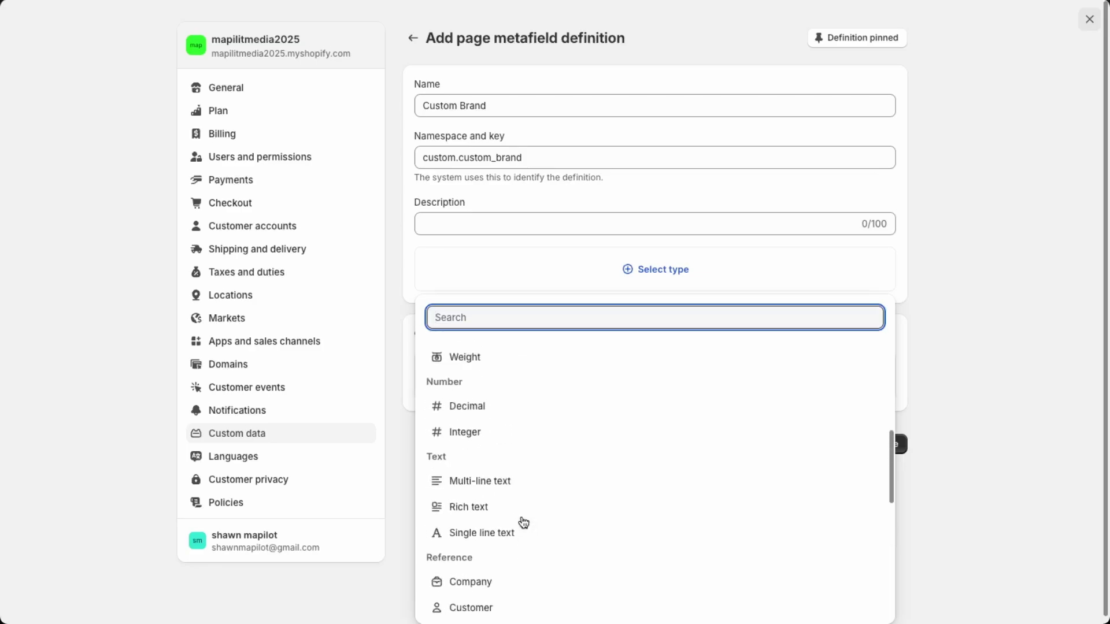
left_click(544, 530)
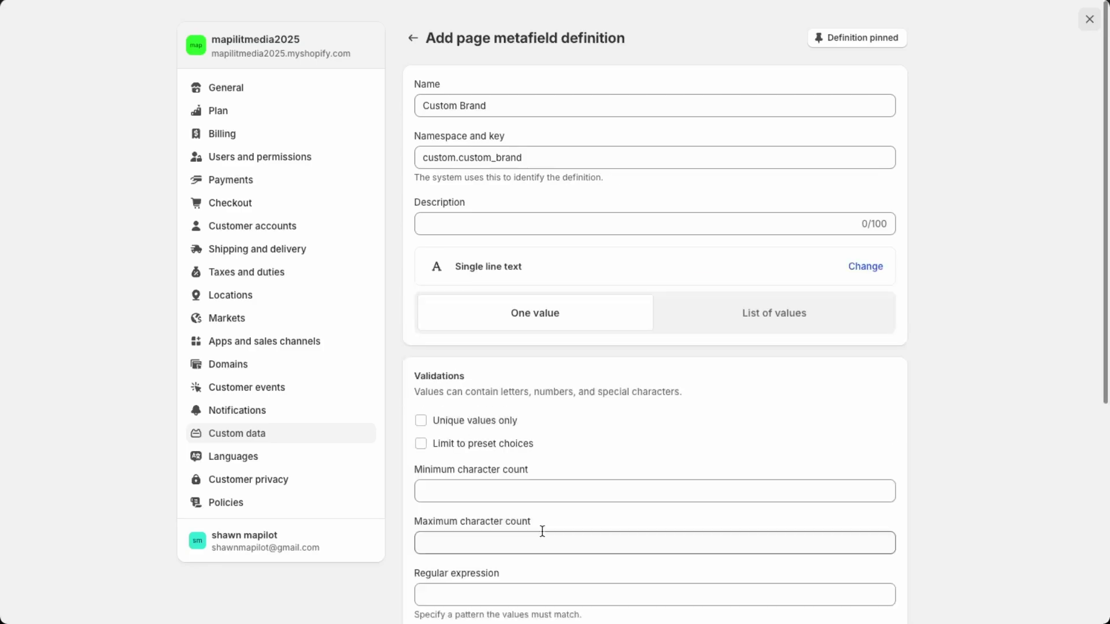
Review the validations and options of the Custom Brand definition and save it
scroll(592, 248, "down", 1)
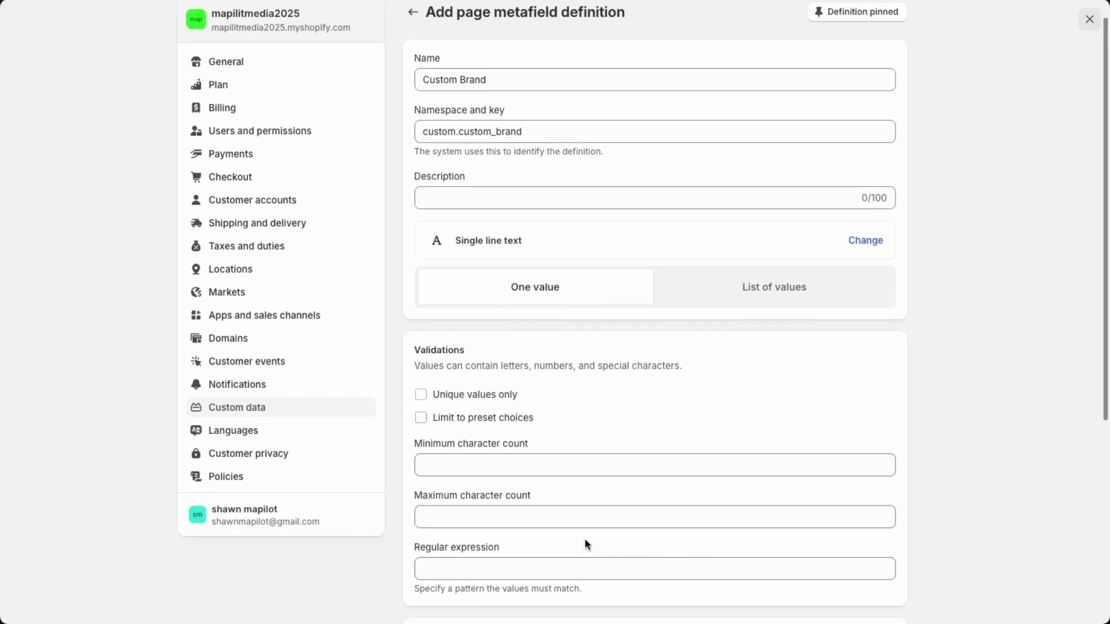
scroll(588, 540, "down", 2)
scroll(588, 538, "down", 2)
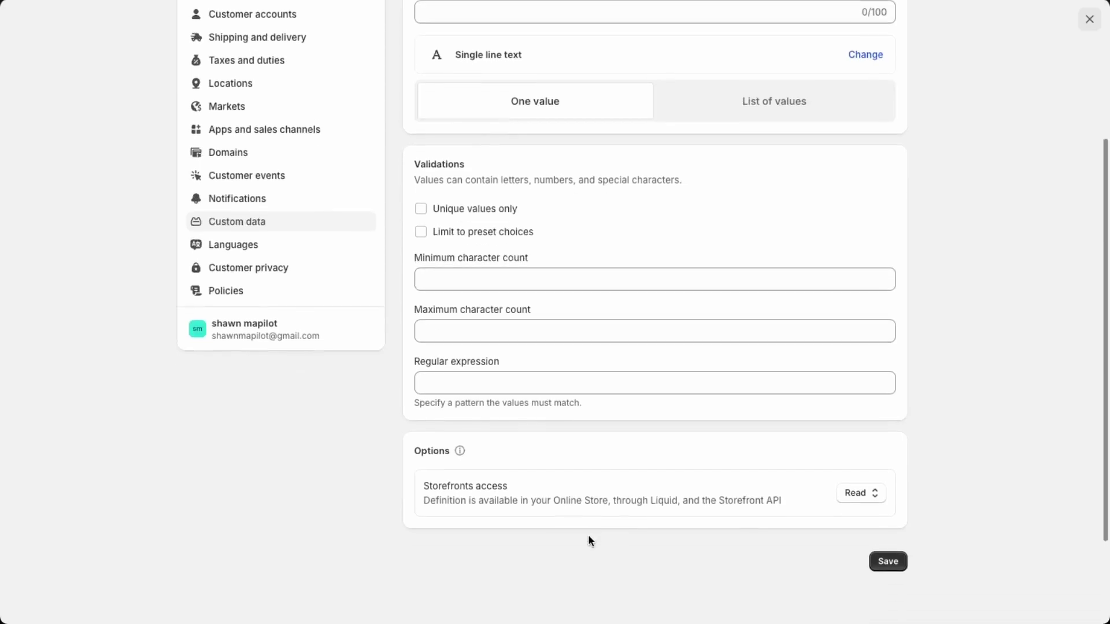
scroll(588, 533, "up", 3)
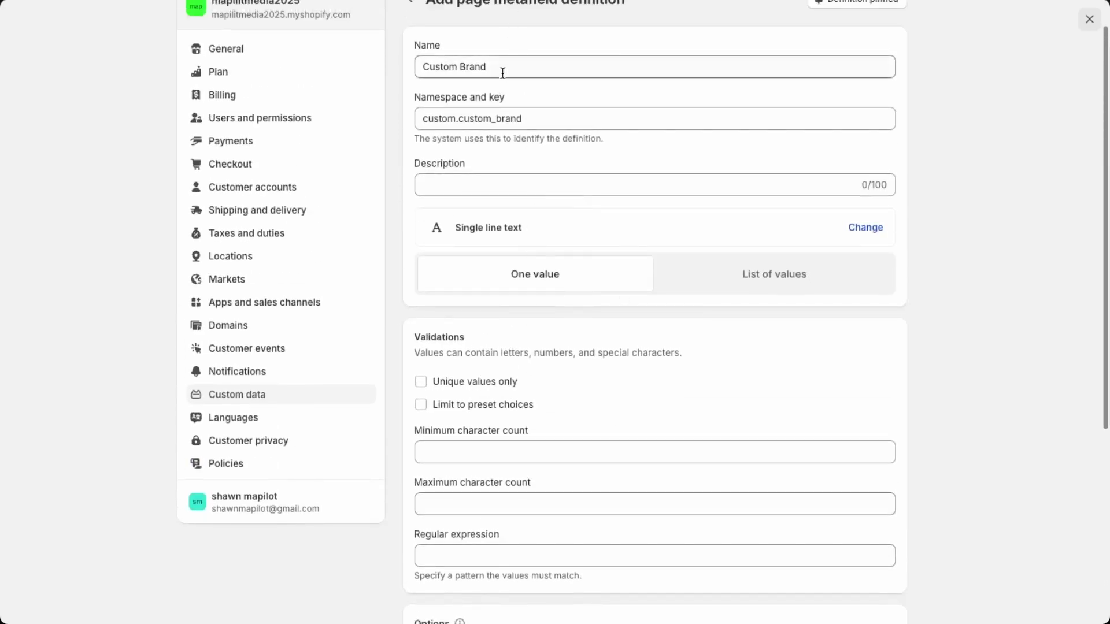
scroll(495, 81, "down", 3)
left_click(888, 608)
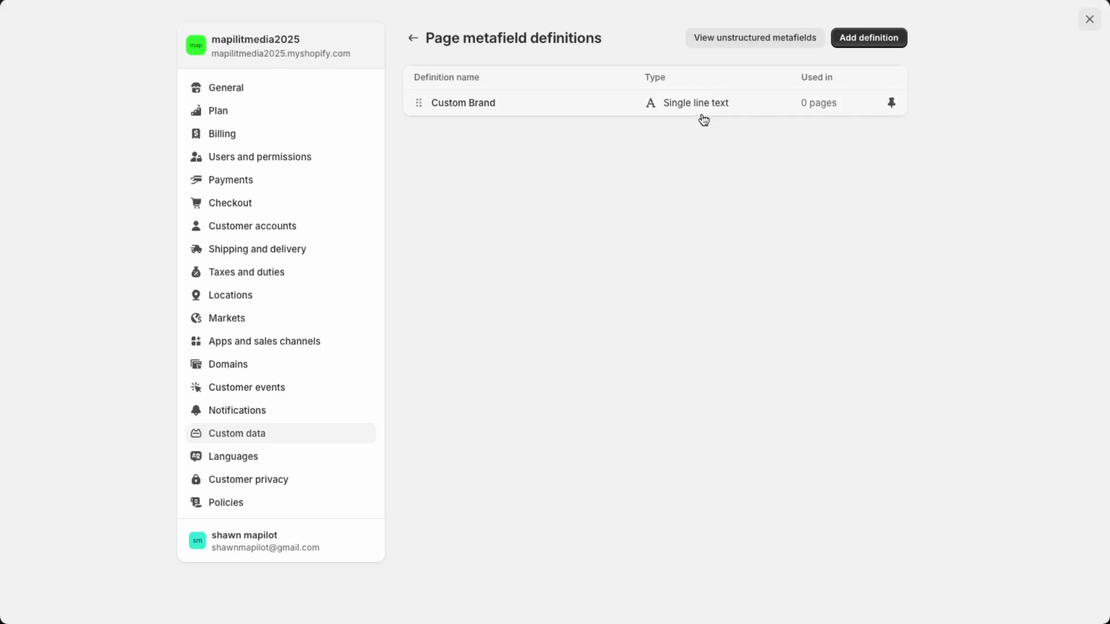
Create another page metafield definition named Custom Product with the reference type Product
left_click(876, 38)
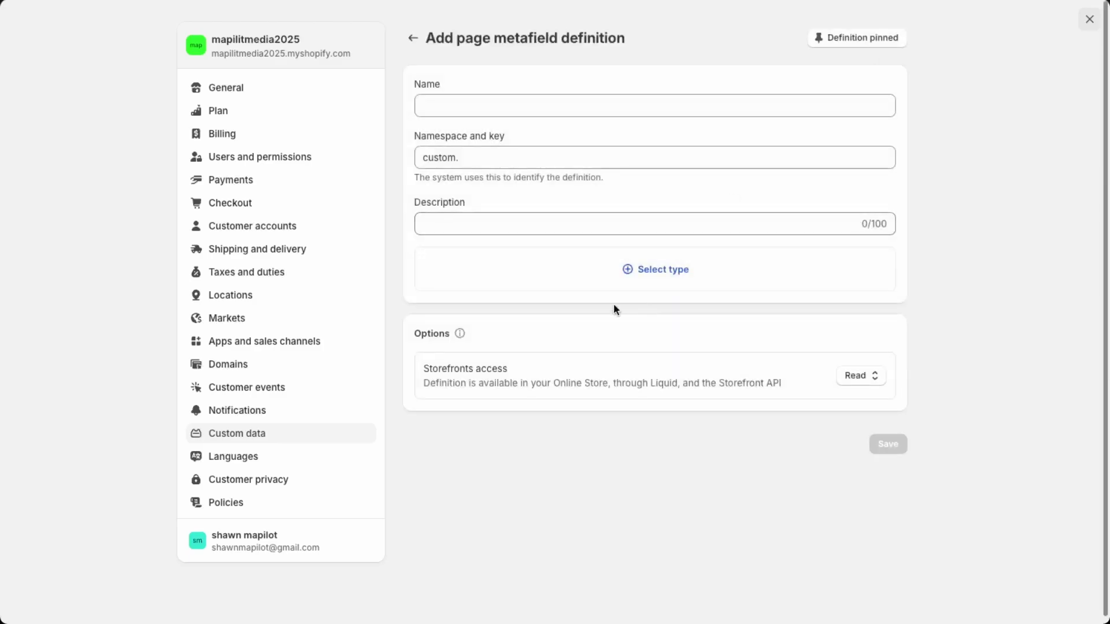
left_click(544, 105)
type("C")
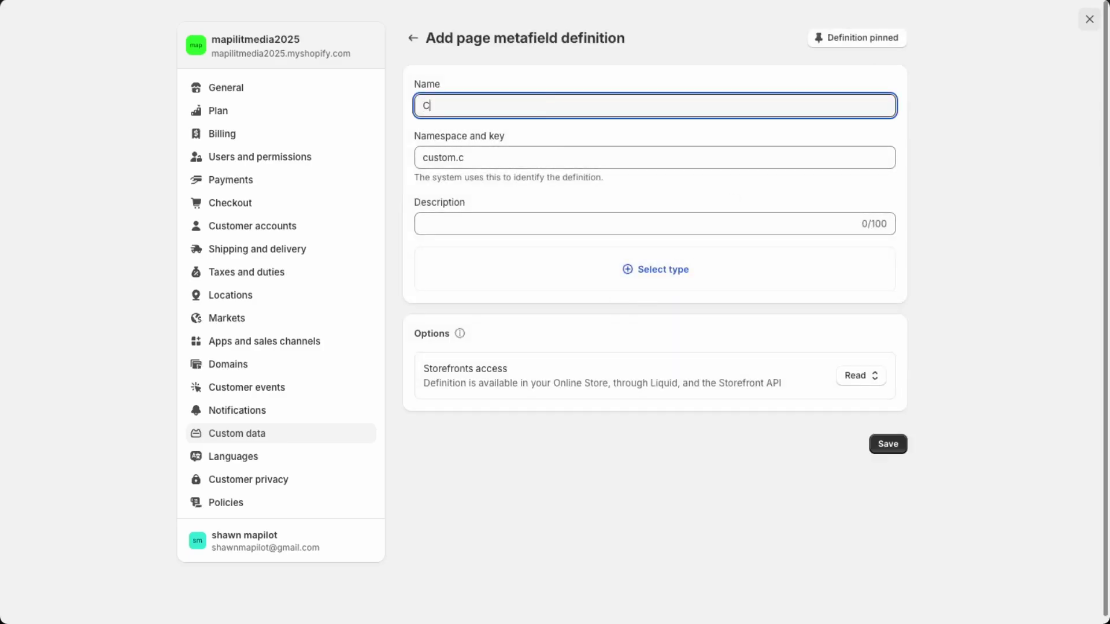
type("ustom Product")
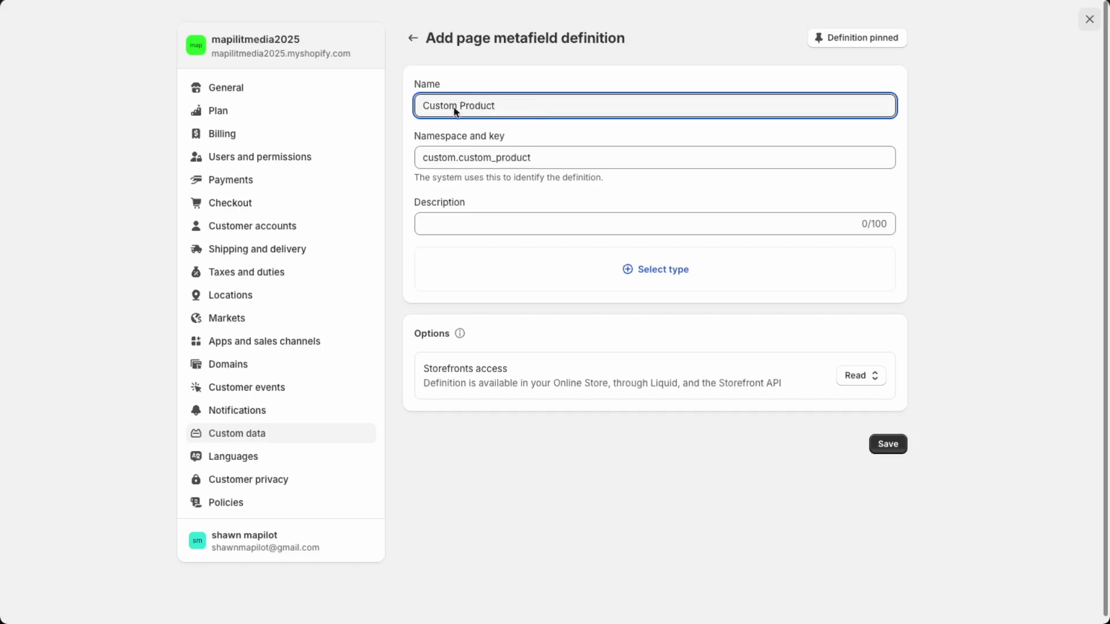
left_click(681, 274)
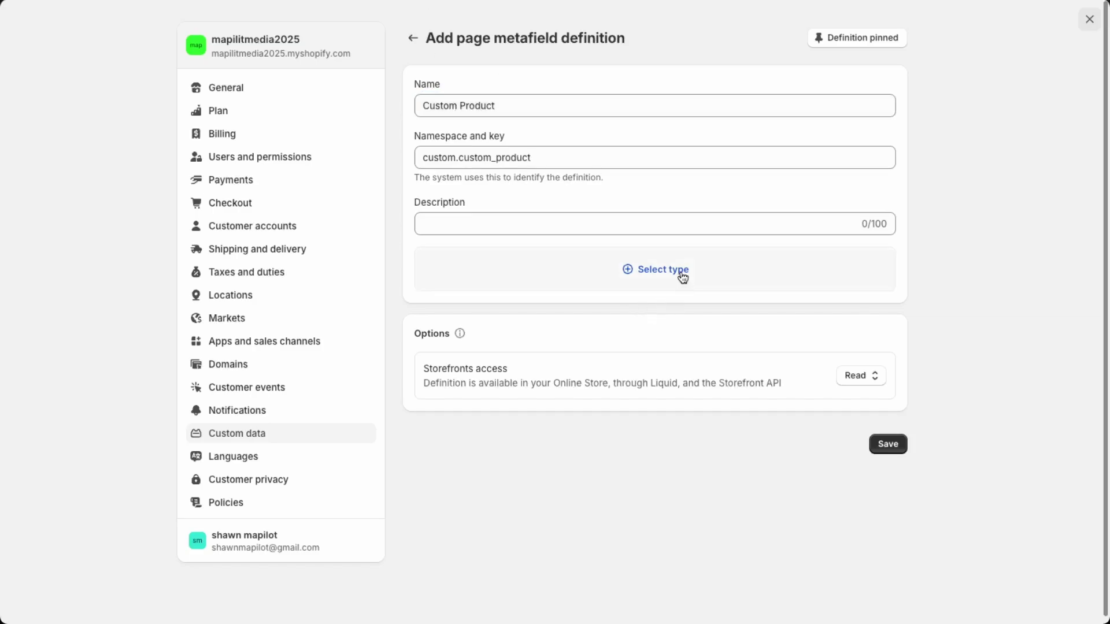
scroll(540, 435, "down", 6)
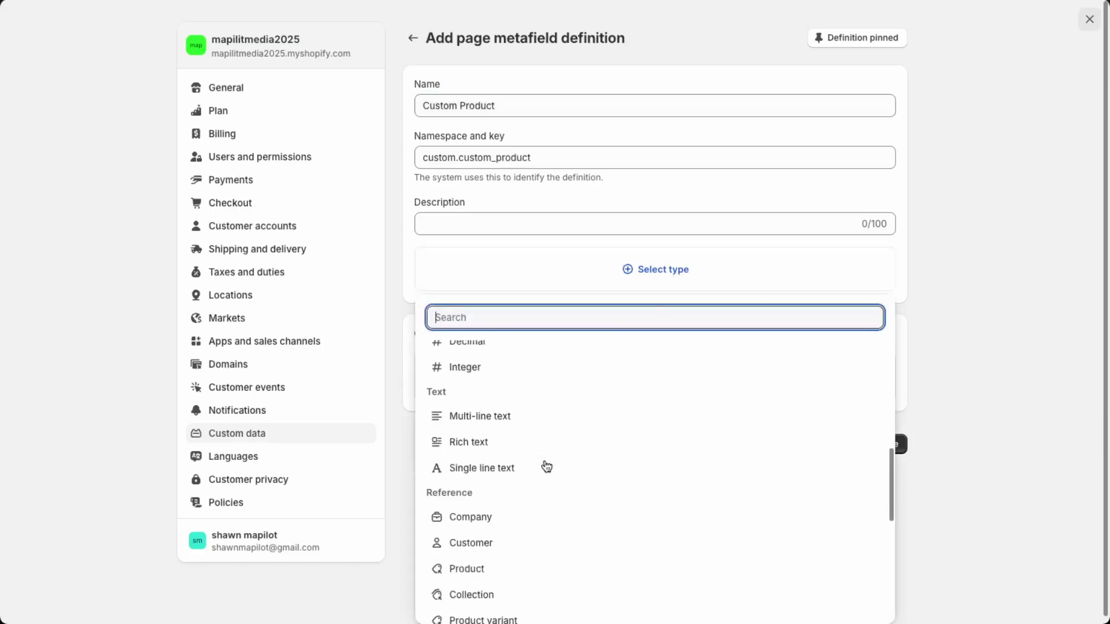
left_click(476, 572)
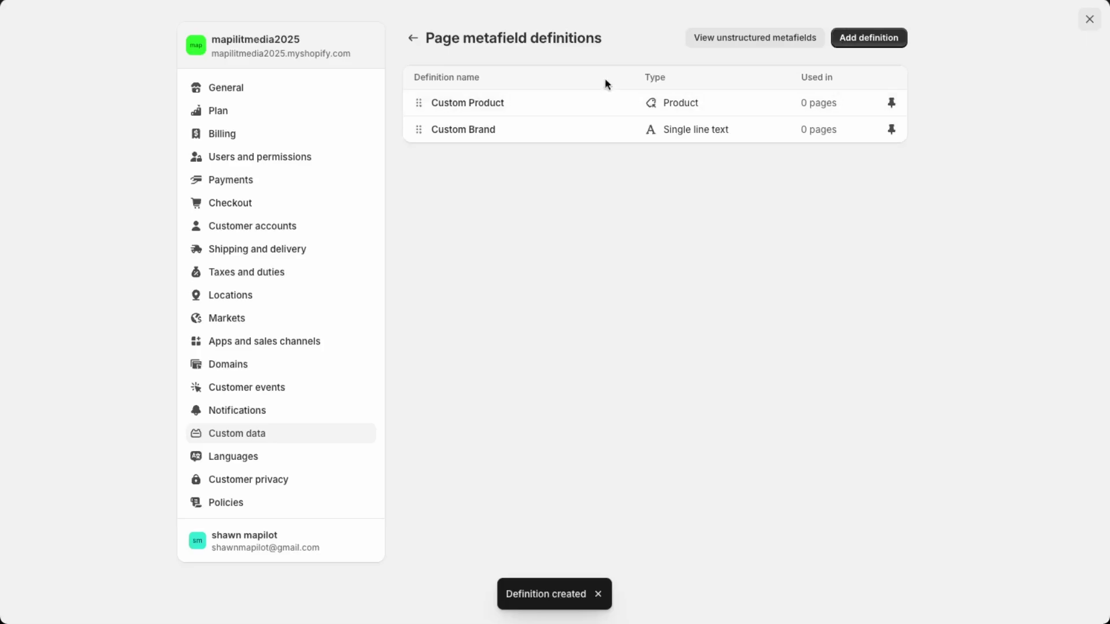
Leave the store settings and open the current Taste theme for customization
left_click(1091, 22)
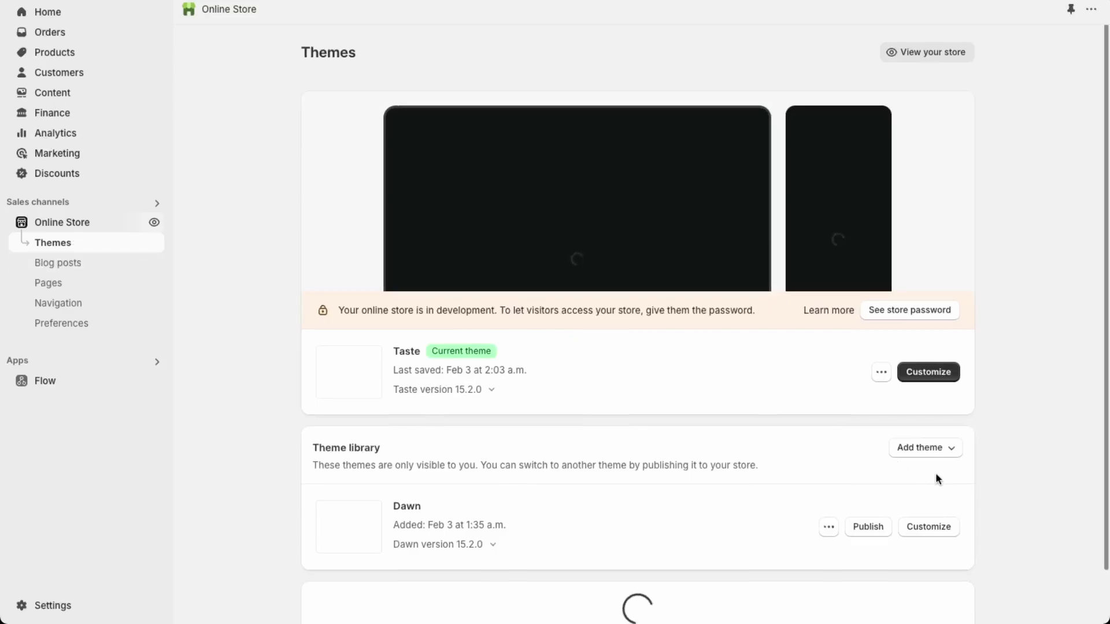
left_click(954, 379)
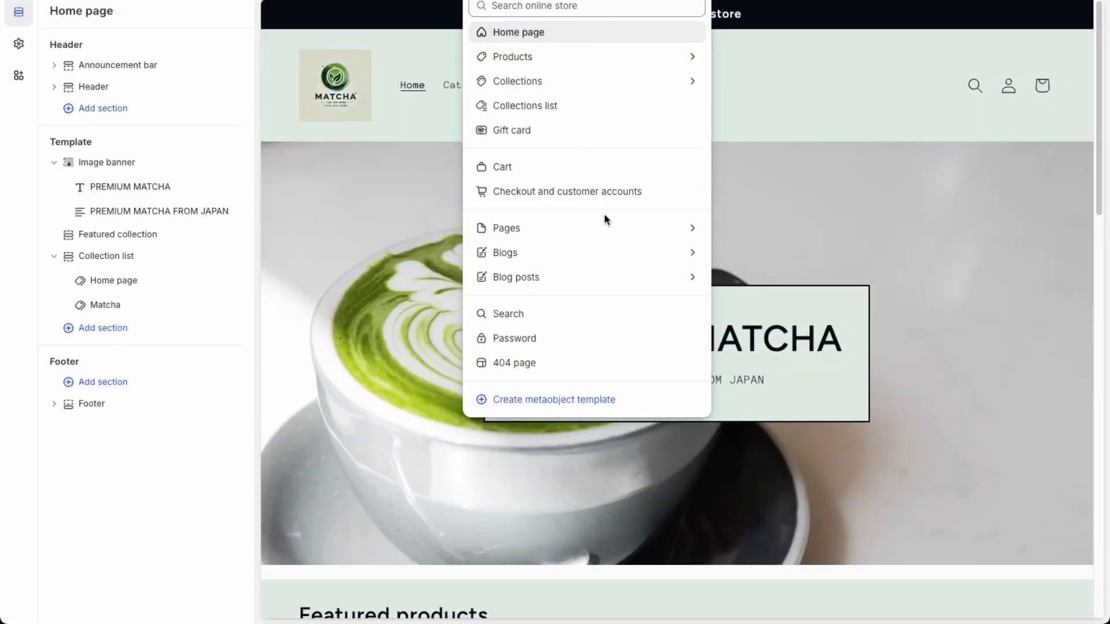
Create a page template named extra based on the Default page
left_click(603, 228)
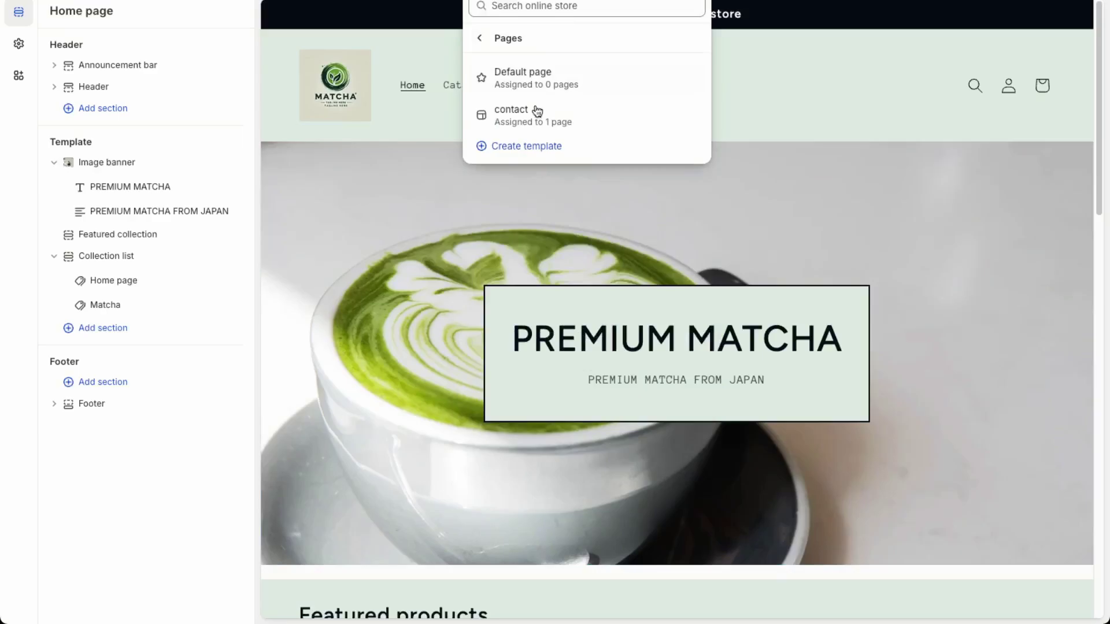
left_click(524, 147)
left_click(461, 276)
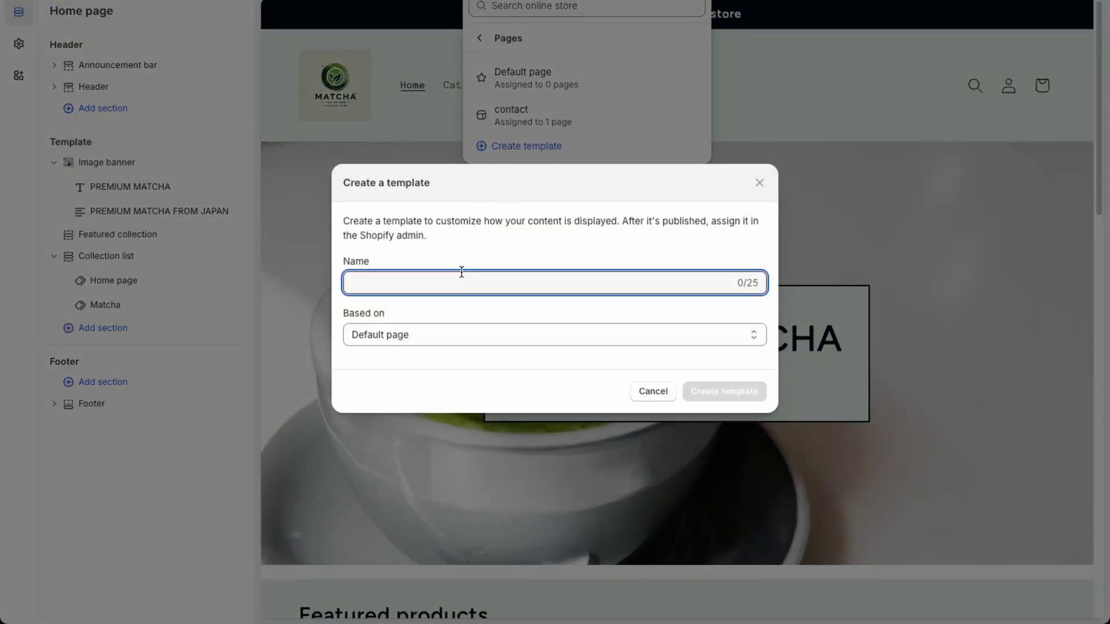
type("extra")
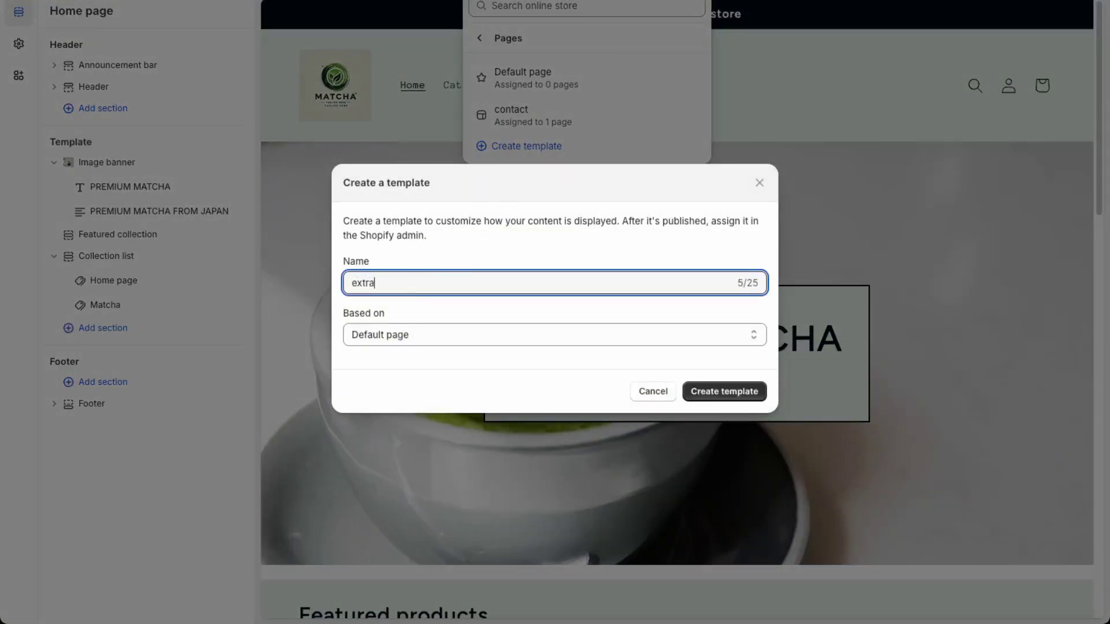
left_click(632, 341)
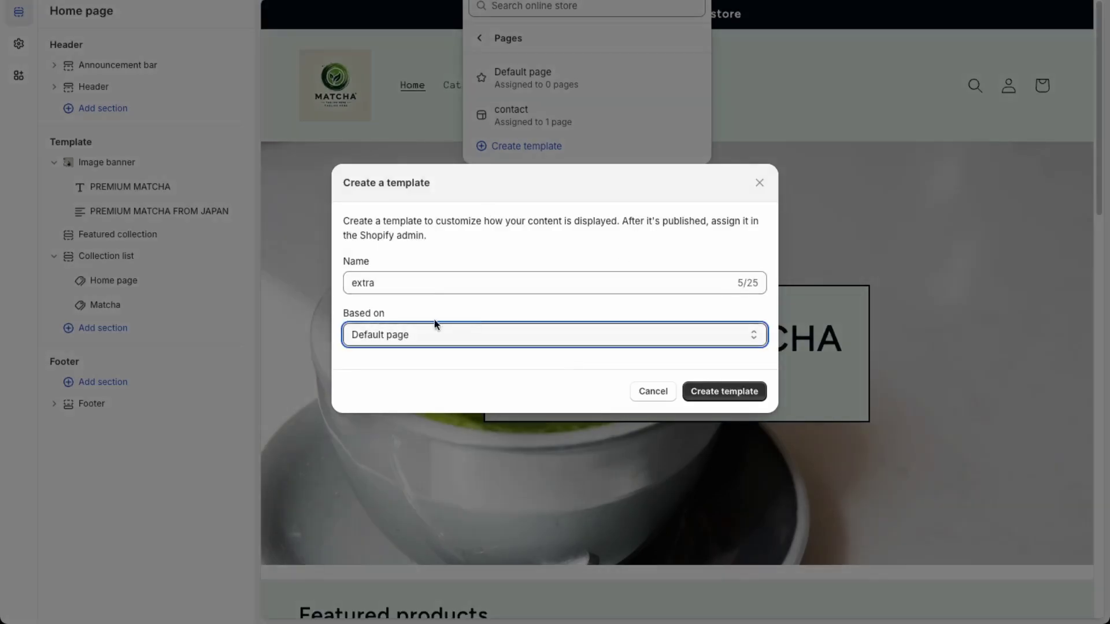
left_click(733, 391)
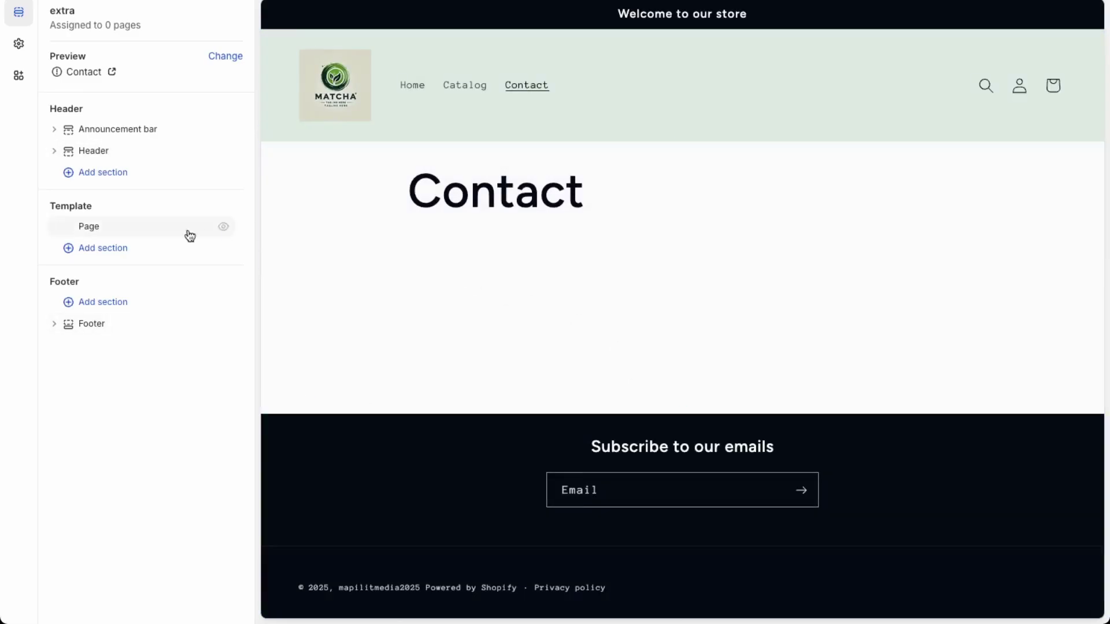
Add a Rich text section to the extra page template, below the Page section
left_click(114, 249)
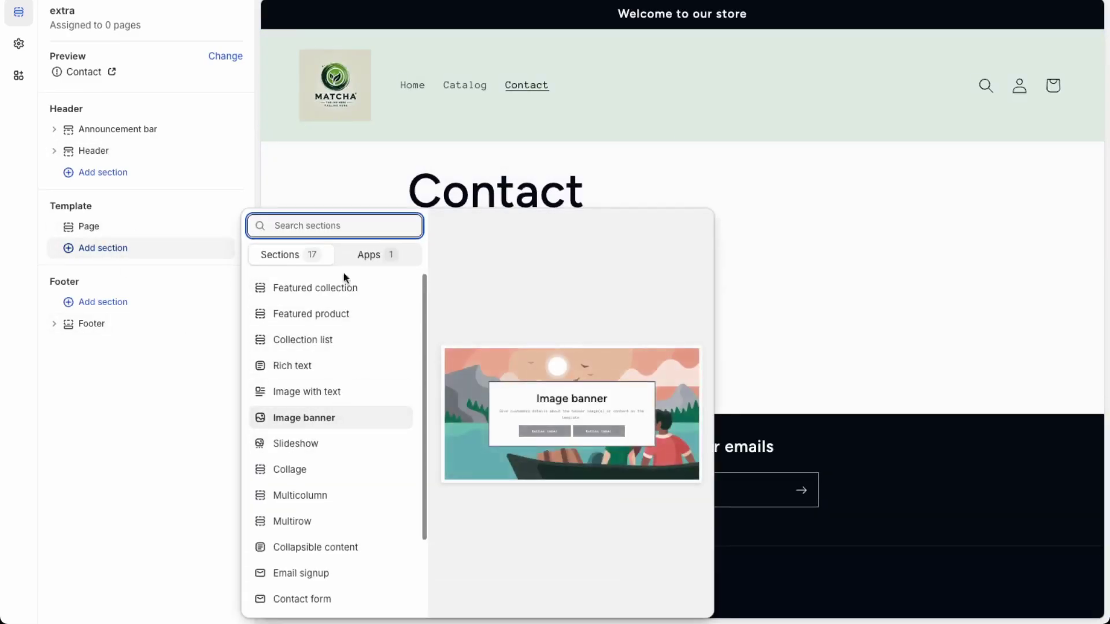
scroll(287, 534, "down", 3)
scroll(307, 416, "up", 3)
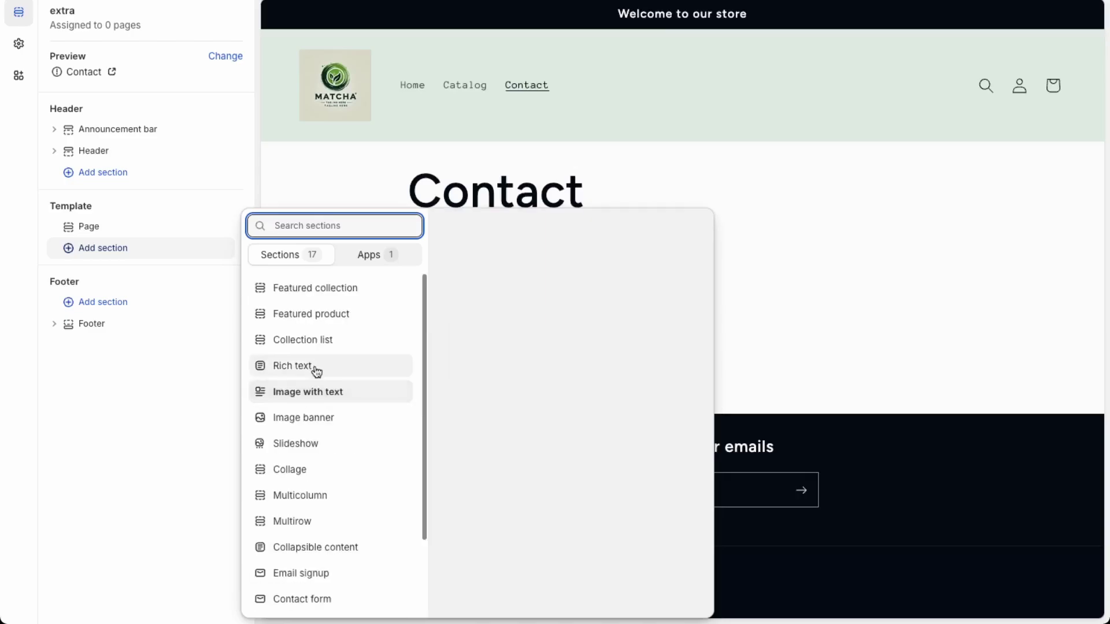
scroll(335, 347, "down", 2)
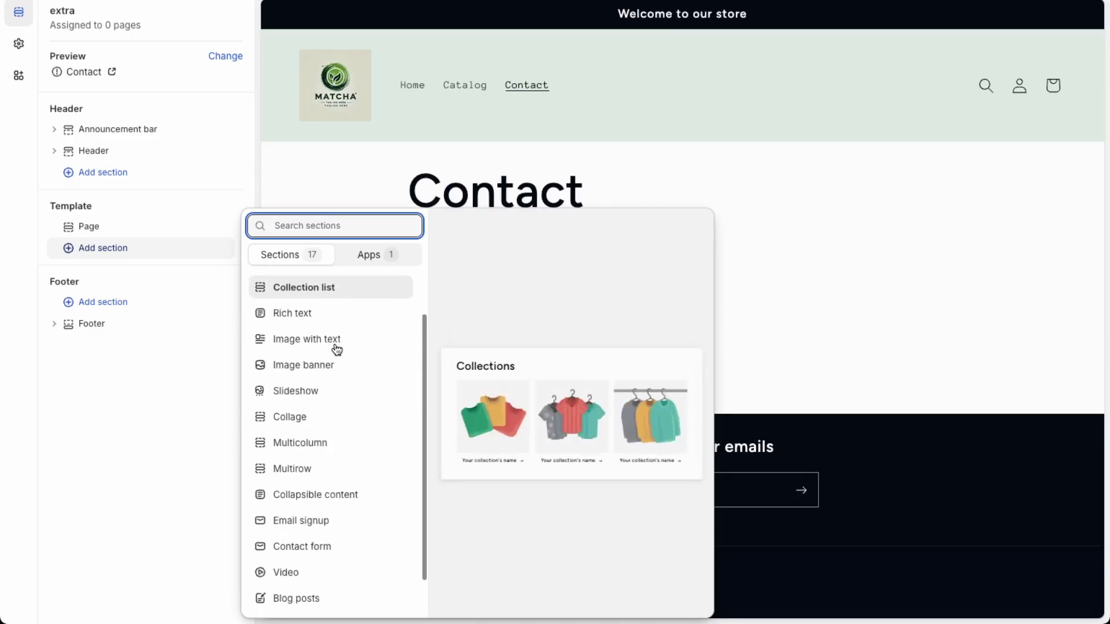
scroll(330, 426, "down", 2)
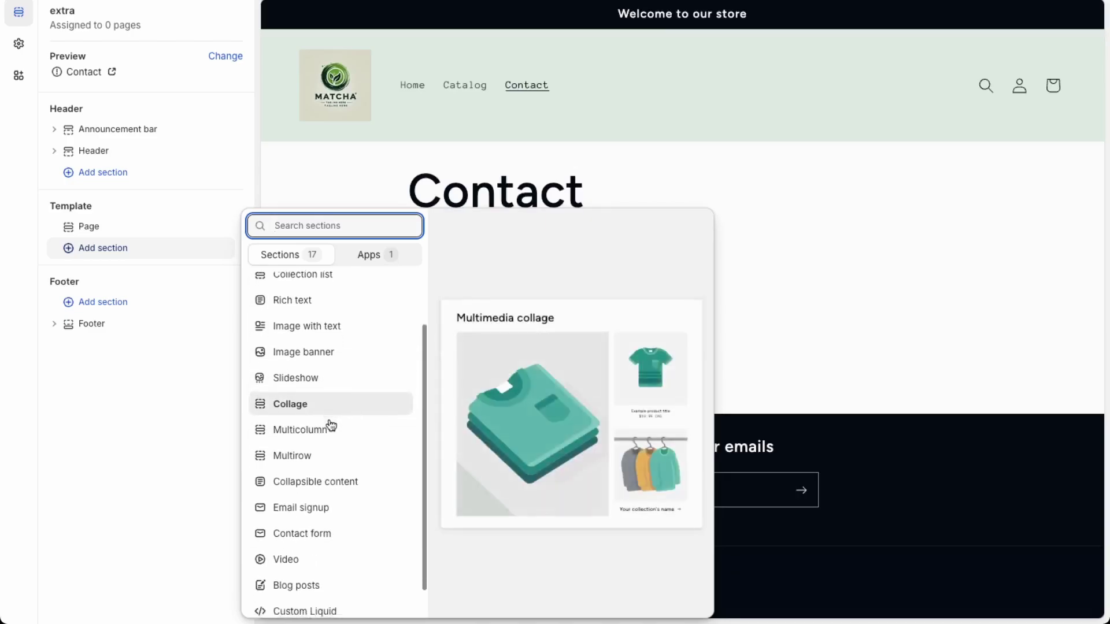
scroll(316, 583, "up", 4)
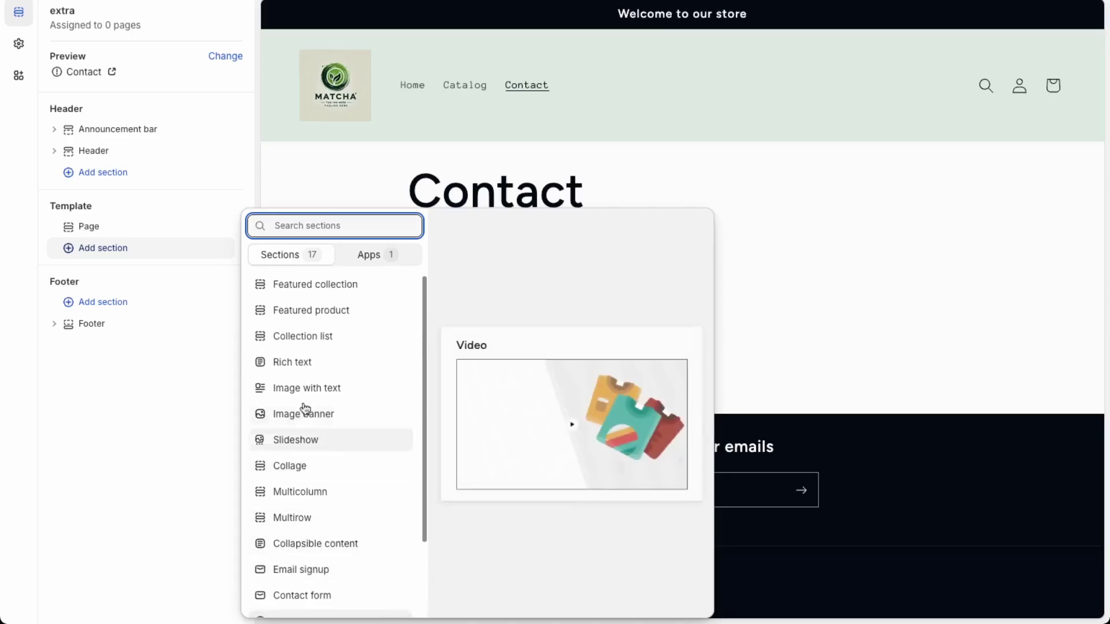
left_click(302, 362)
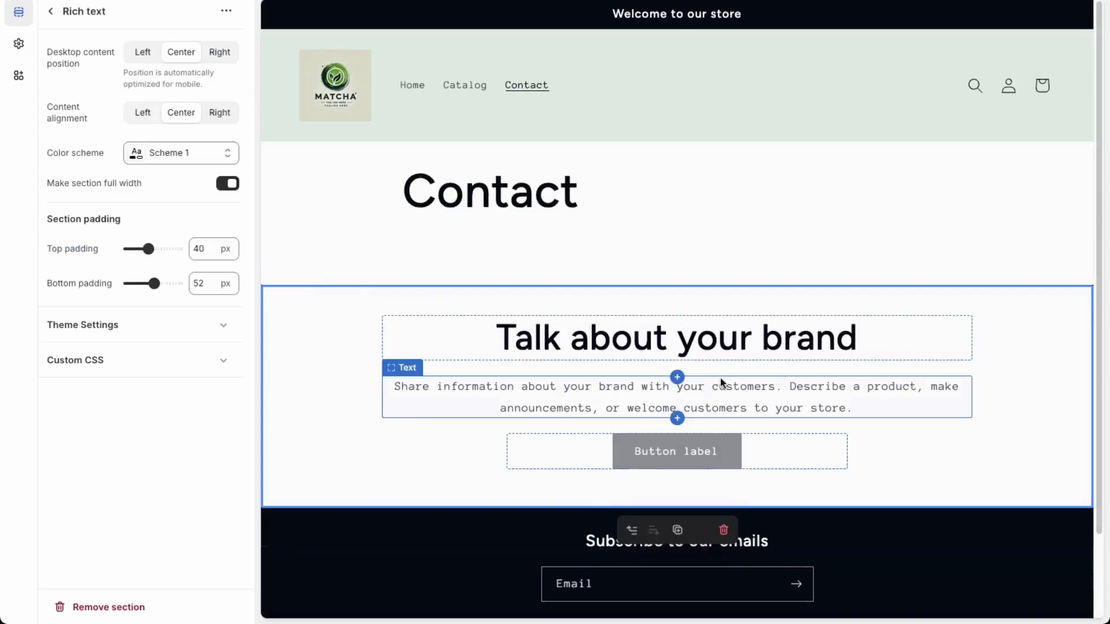
Replace the Rich text heading's default wording with the page's Title dynamic source
left_click(694, 344)
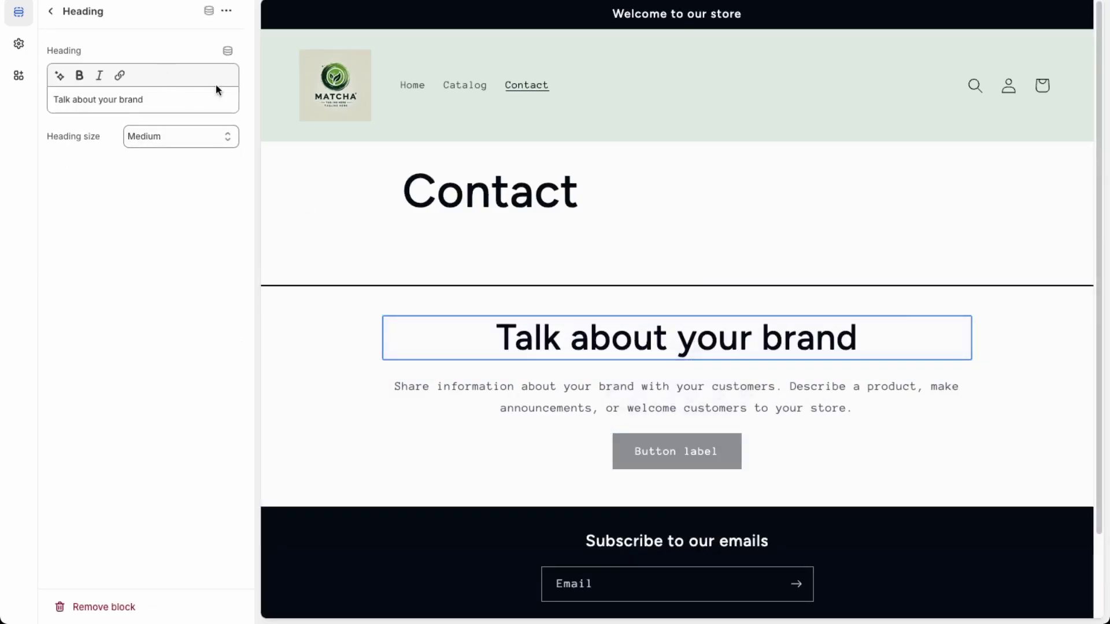
left_click(228, 53)
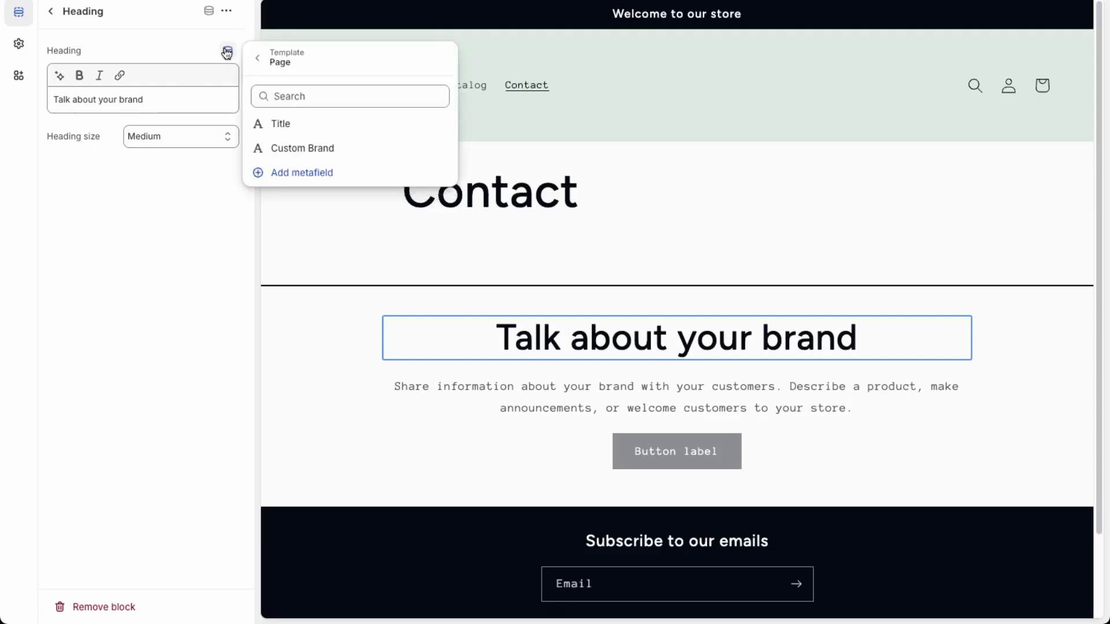
left_click(297, 135)
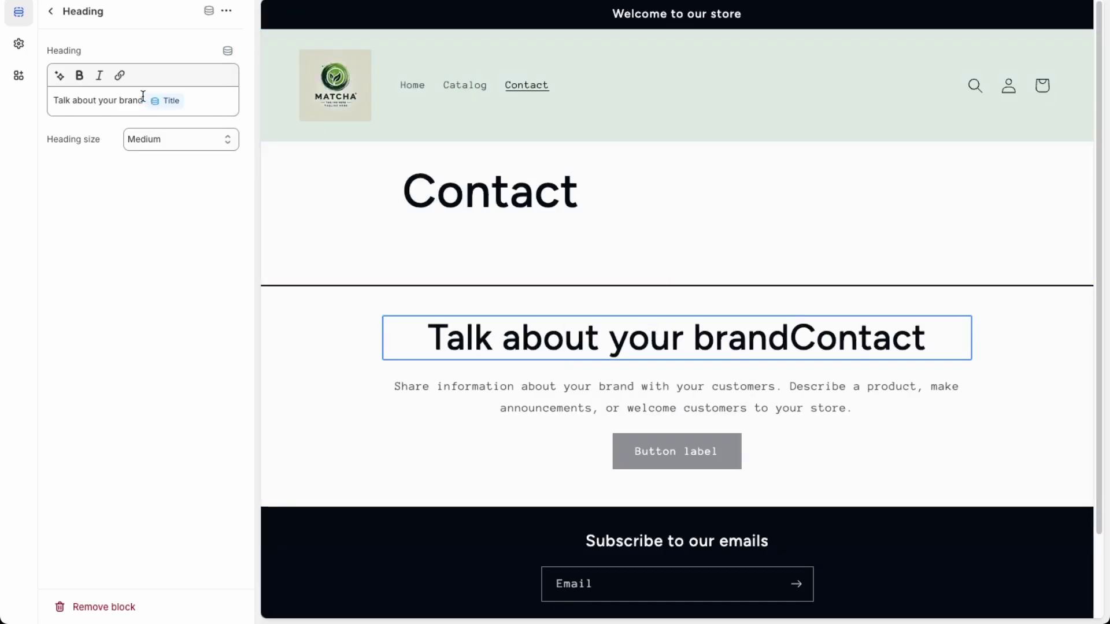
left_click_drag(143, 101, 30, 100)
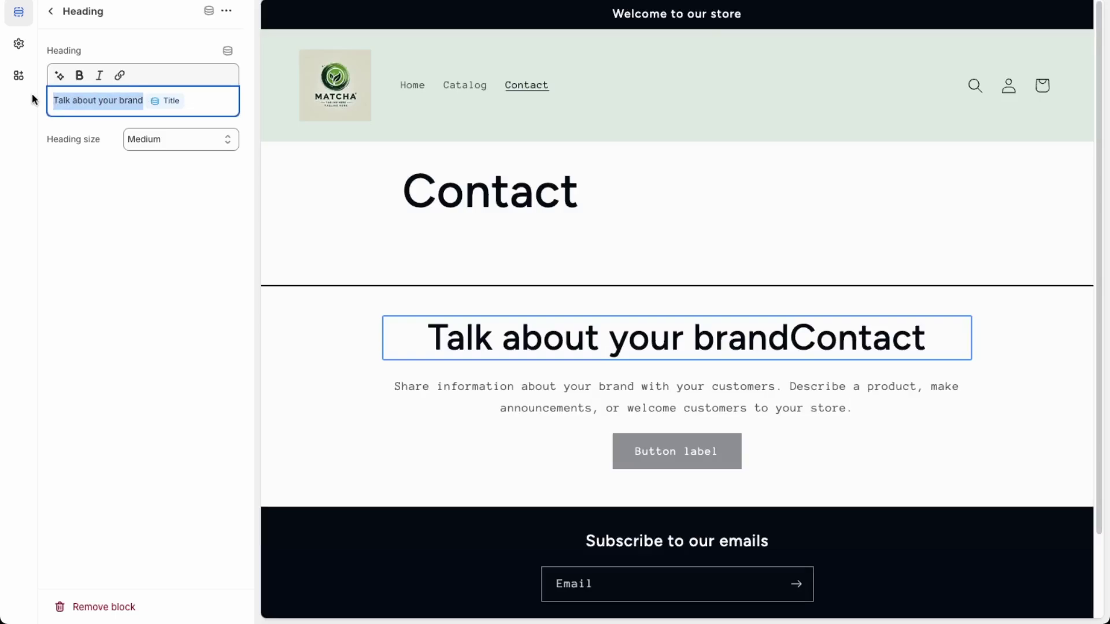
key("BackSpace")
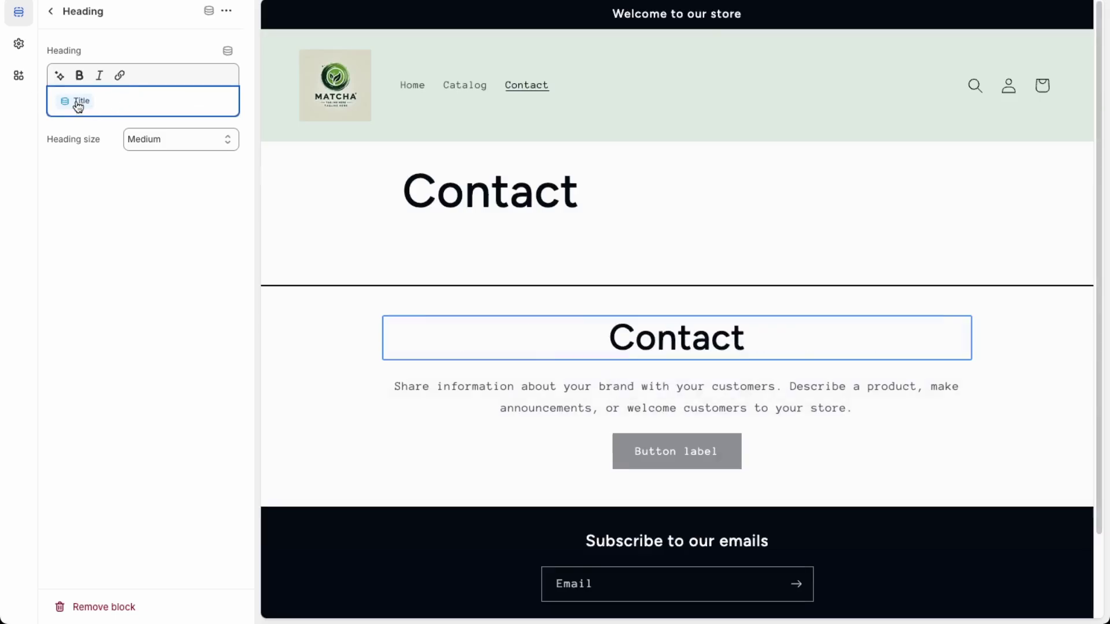
Create a page metafield definition named Description with the type Multi-line text in the store's custom data settings
left_click(646, 387)
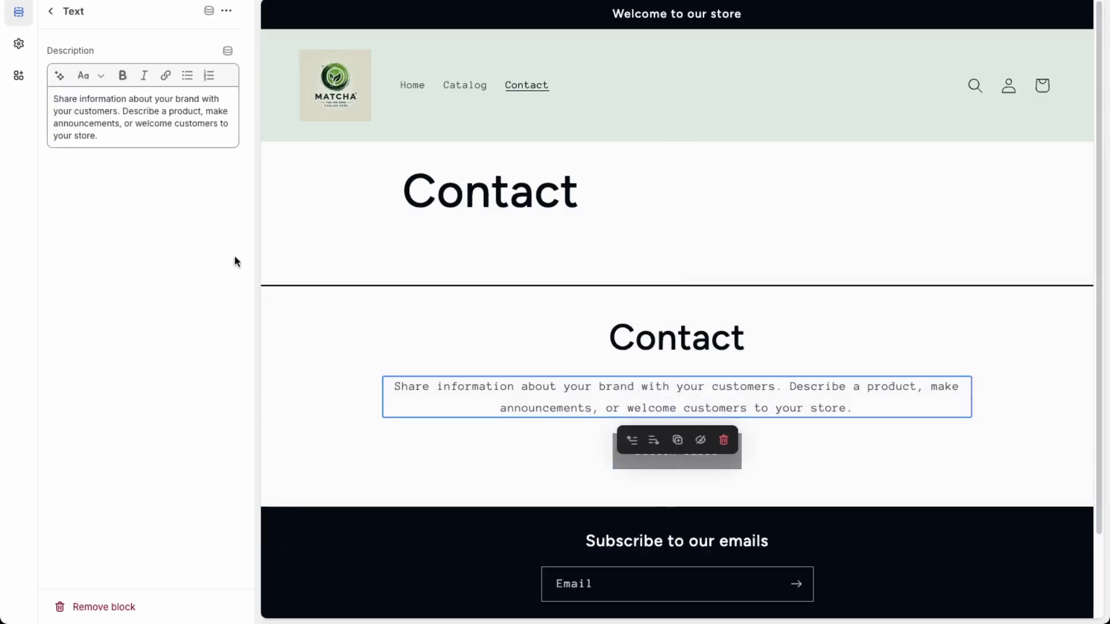
left_click_drag(117, 141, 82, 114)
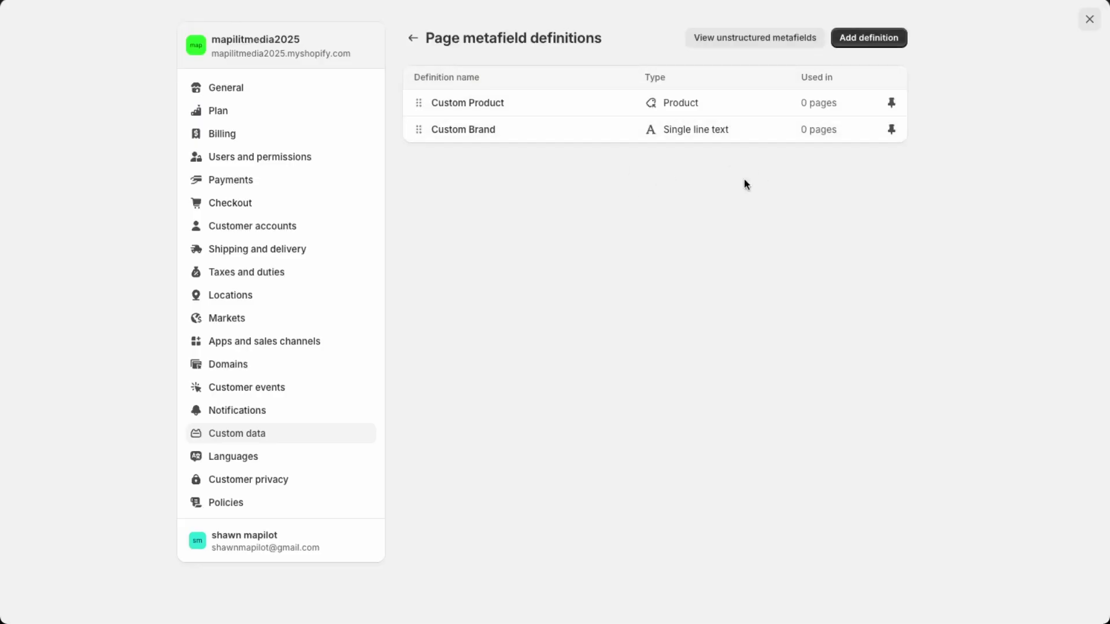
left_click(886, 38)
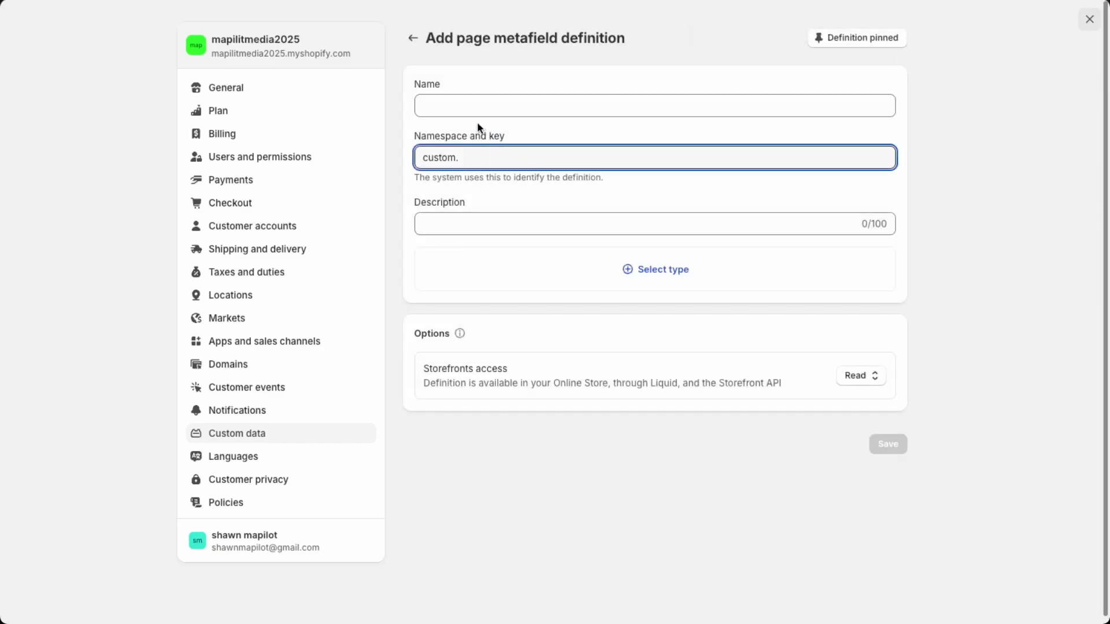
left_click(456, 97)
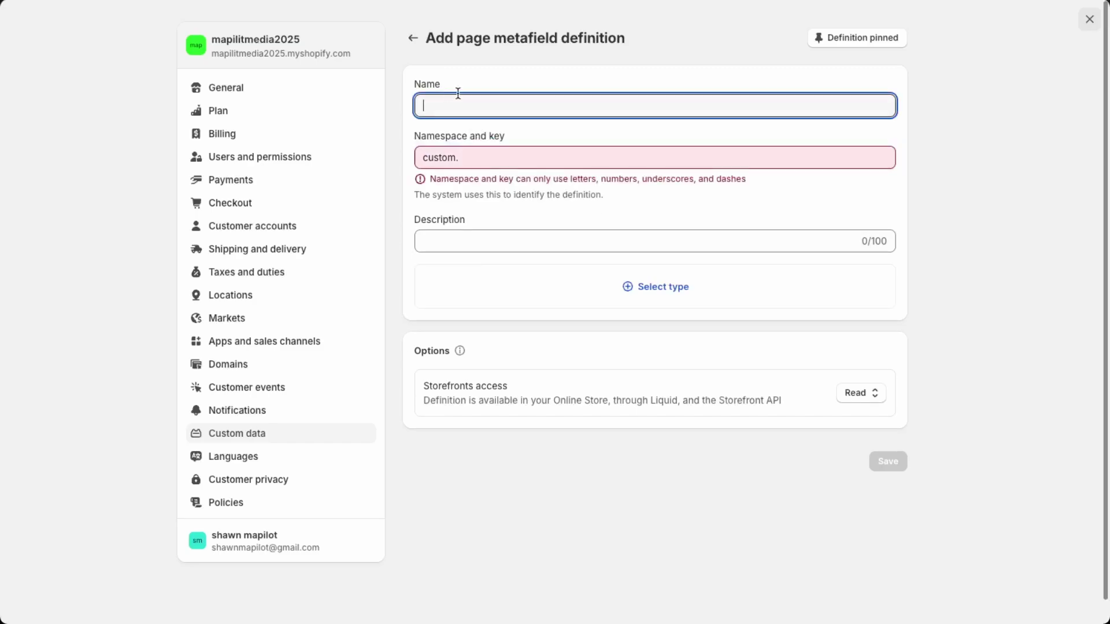
type("Description")
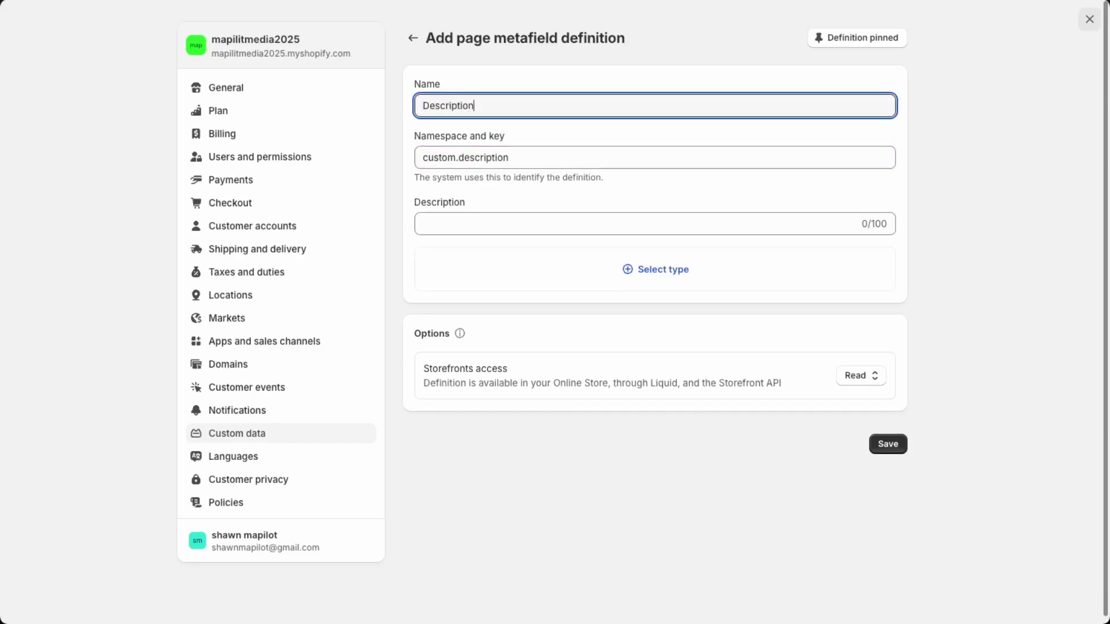
left_click(651, 286)
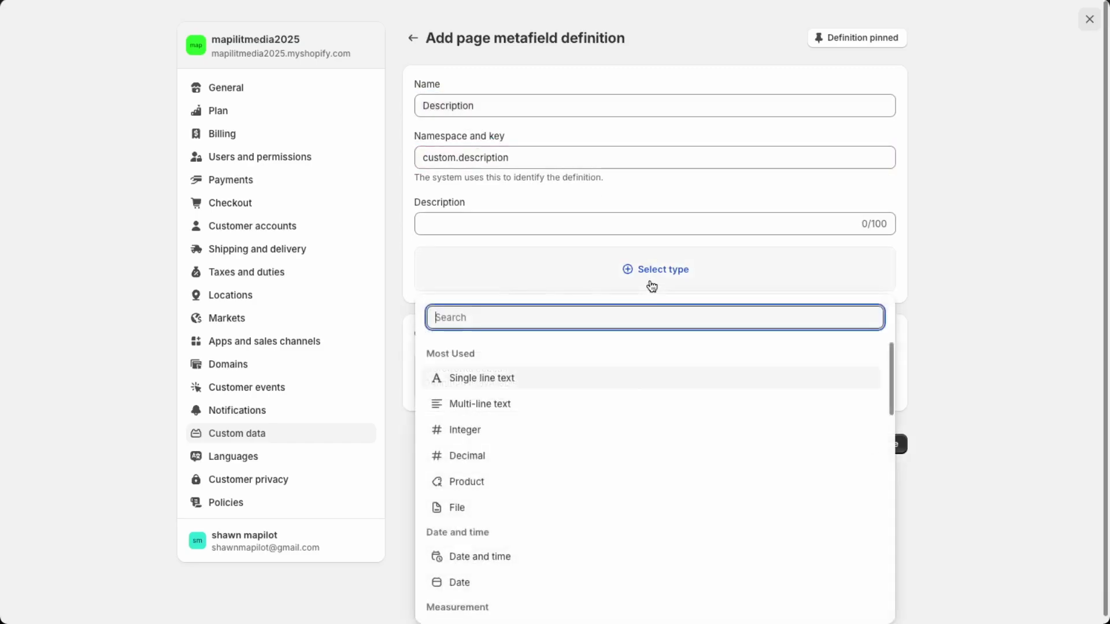
left_click(564, 402)
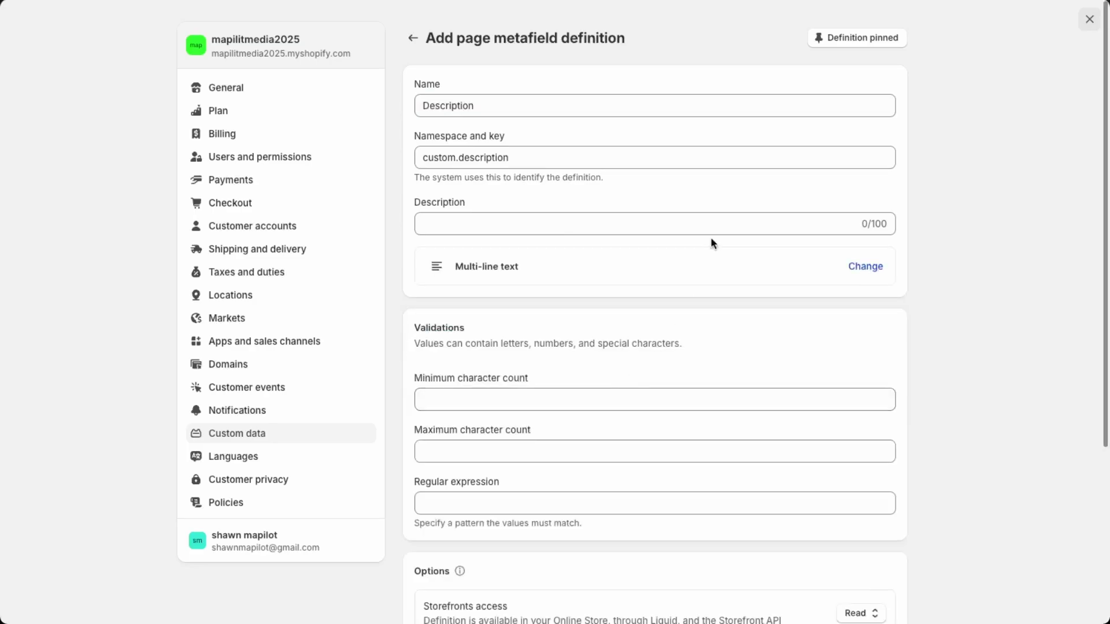
scroll(842, 602, "down", 3)
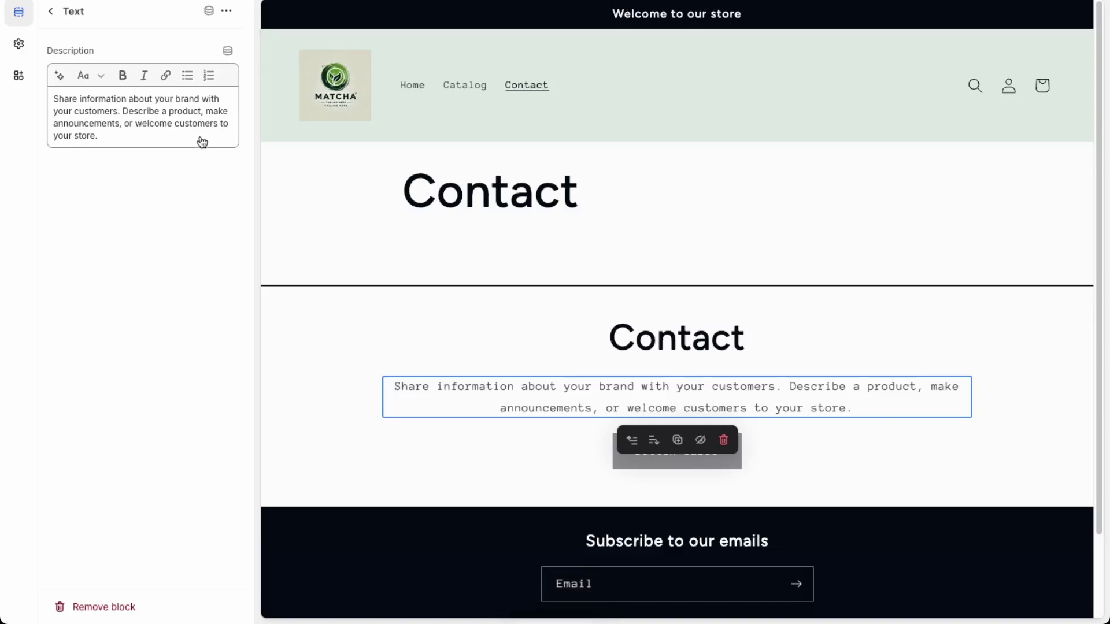
Connect the Rich text heading to the Custom Brand metafield and remove its Title source
left_click(616, 333)
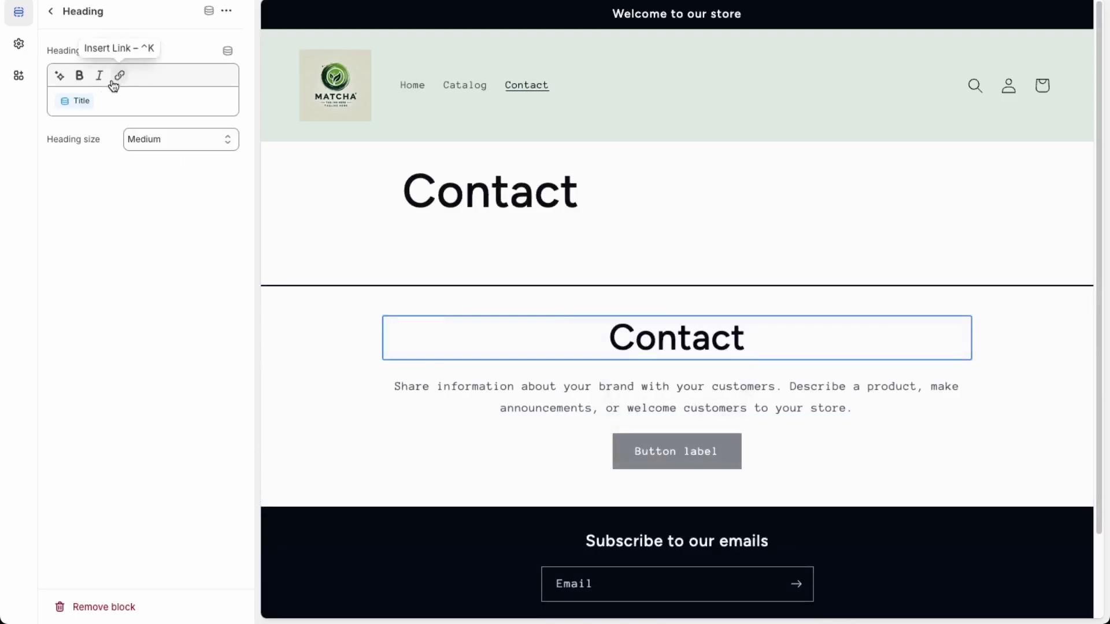
left_click(225, 52)
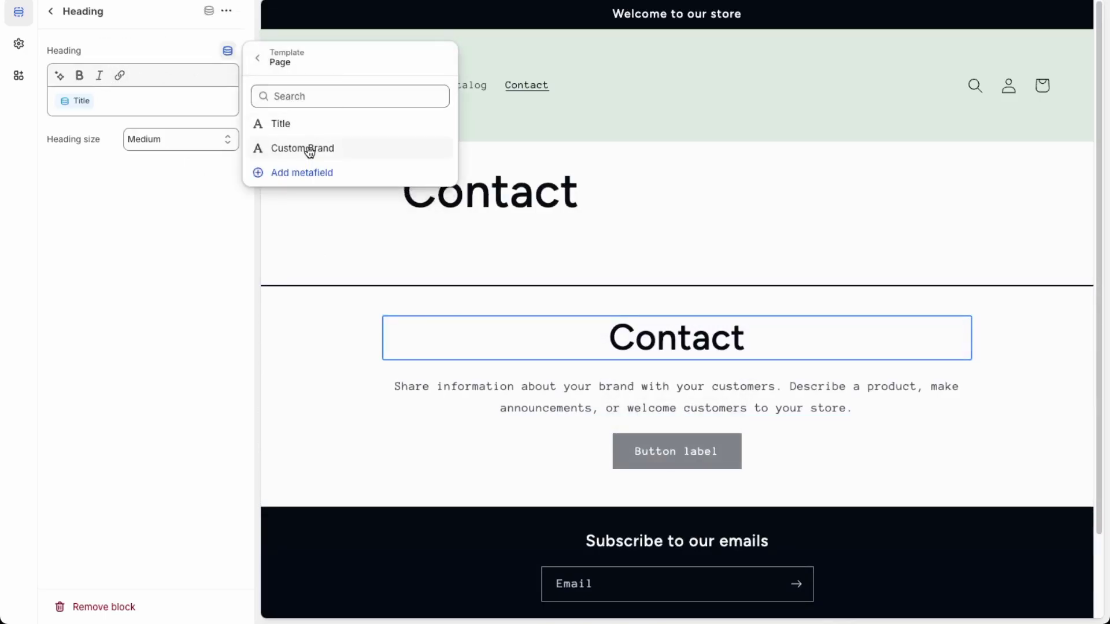
left_click(309, 149)
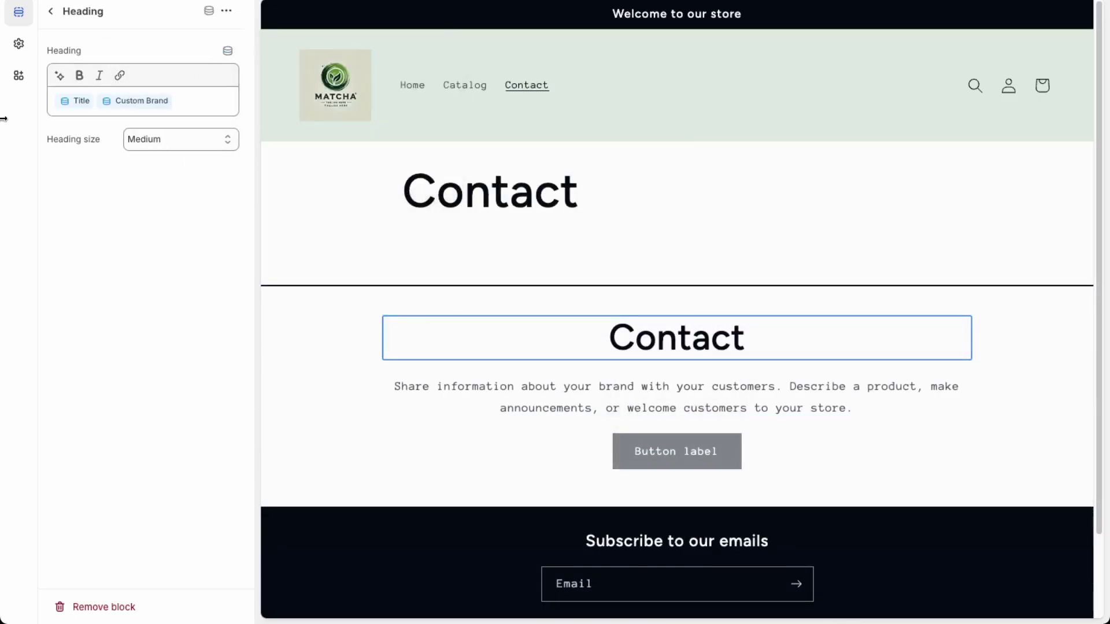
left_click(127, 104)
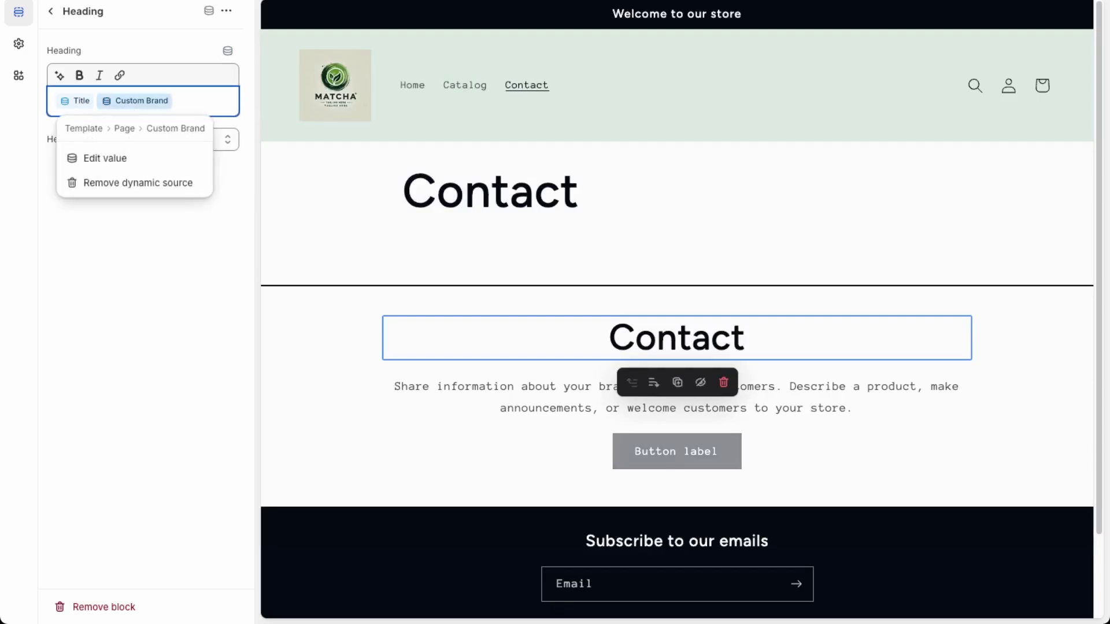
key("Escape")
key("BackSpace")
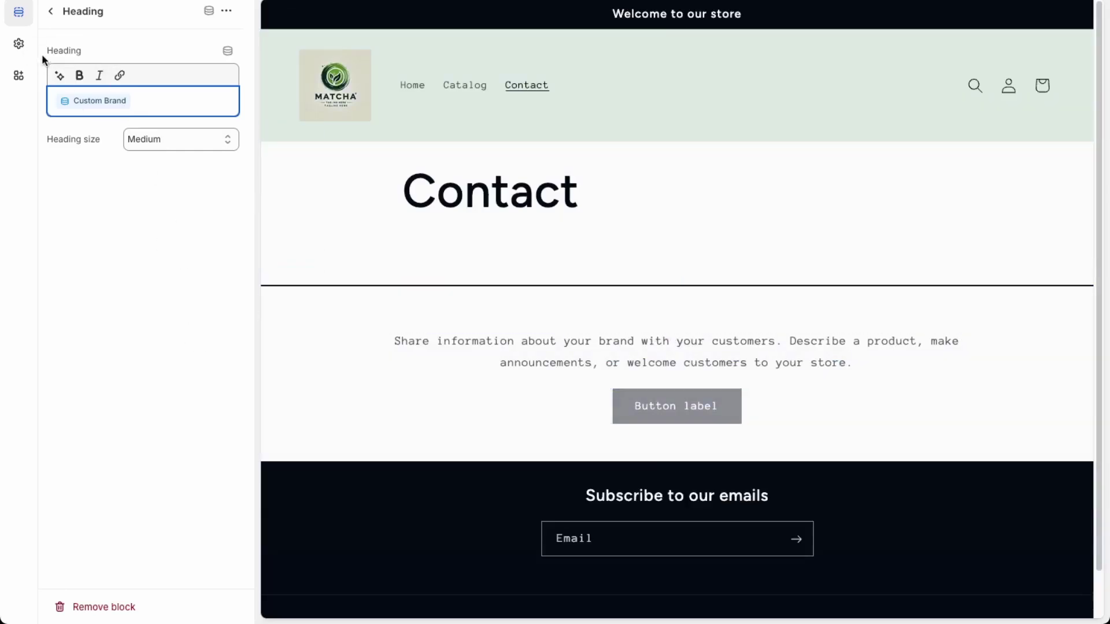
Clear the default wording of the Rich text section's Text block and connect it to the Description metafield
left_click(679, 363)
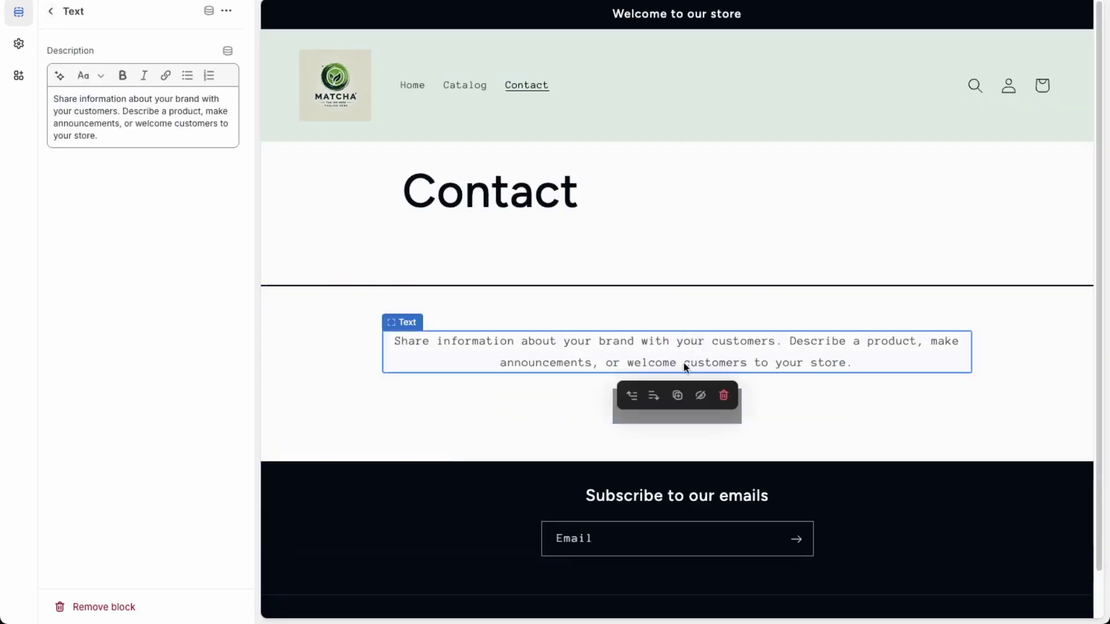
triple_click(158, 140)
key("BackSpace")
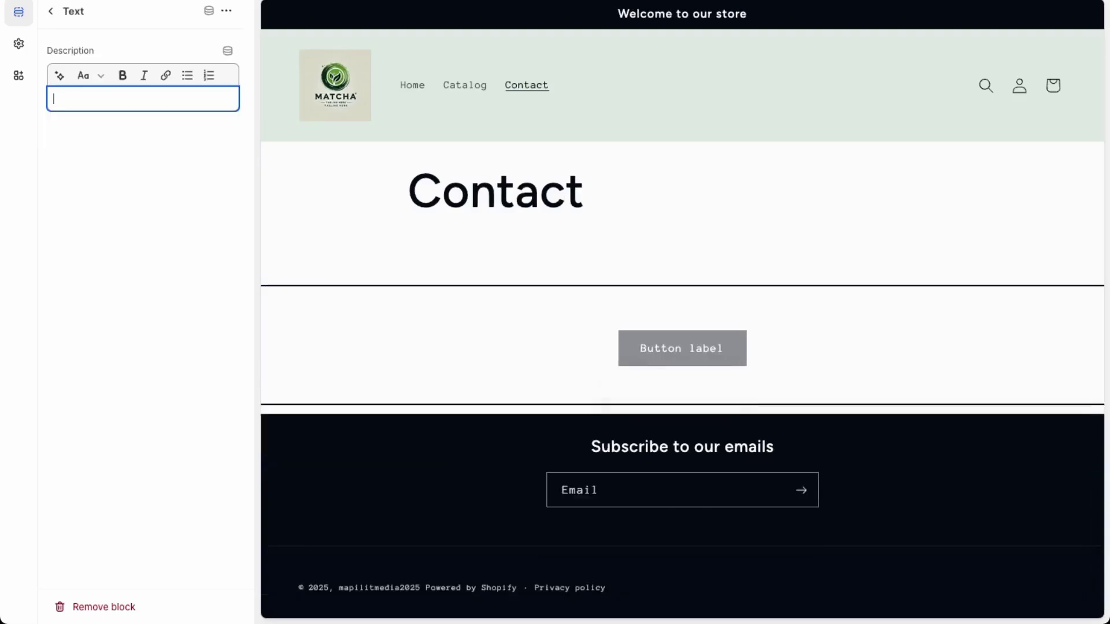
left_click(228, 52)
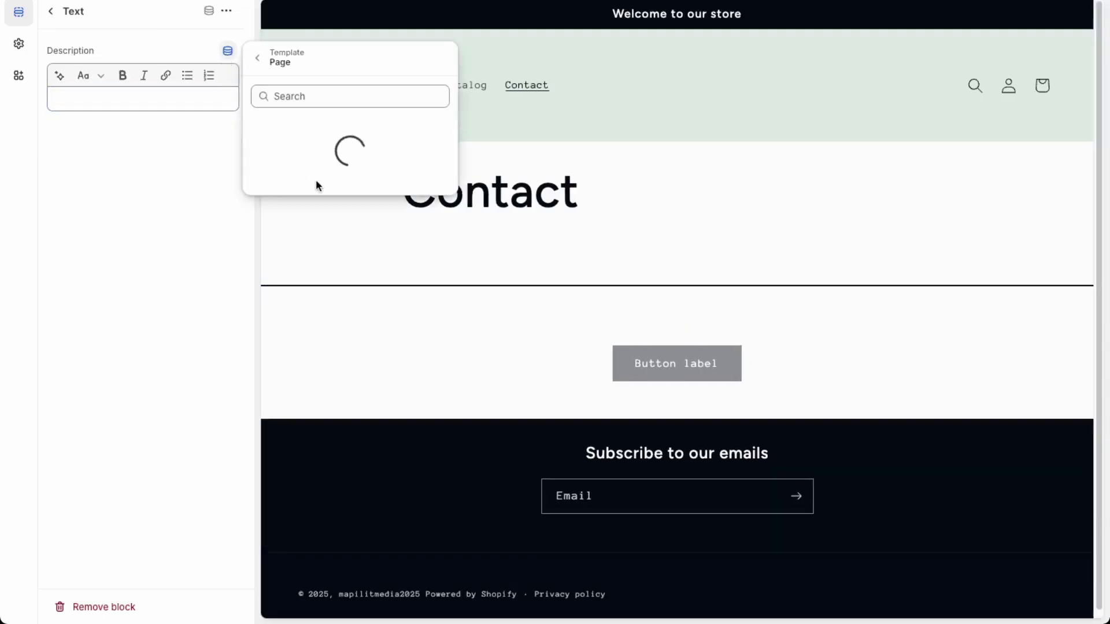
left_click(296, 174)
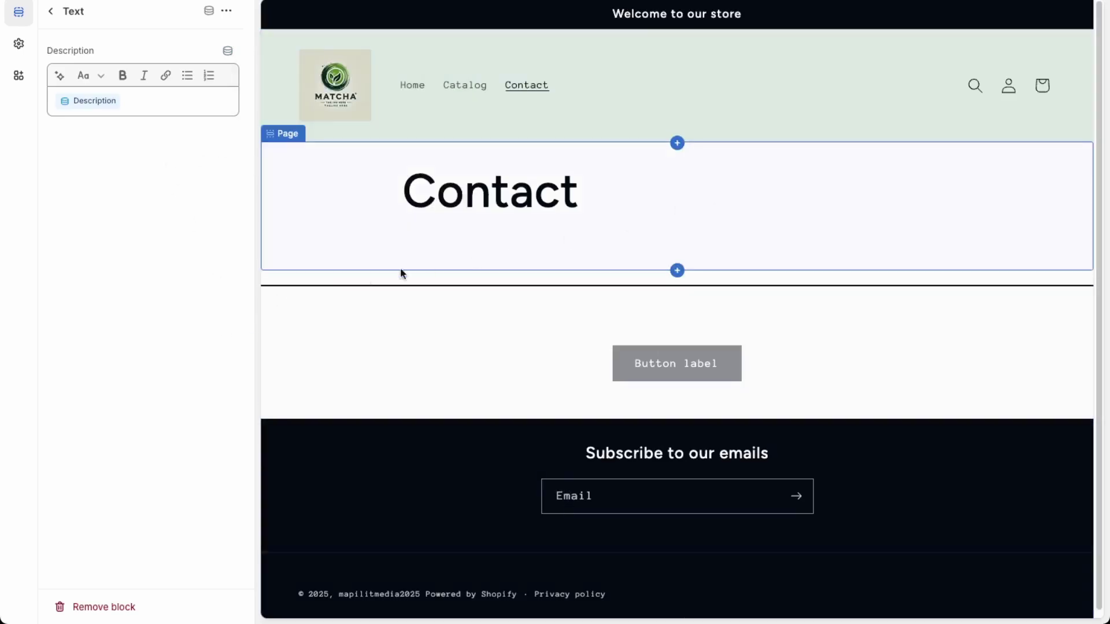
Search the available sections for "pro" and add a Featured product section below the Rich text section
left_click(47, 12)
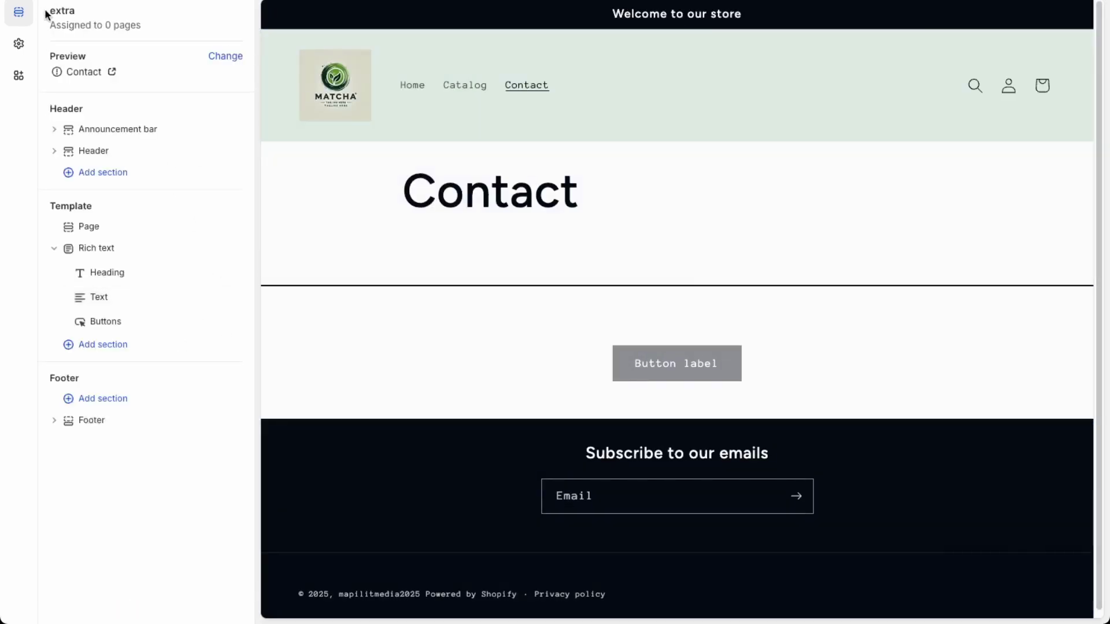
left_click(113, 347)
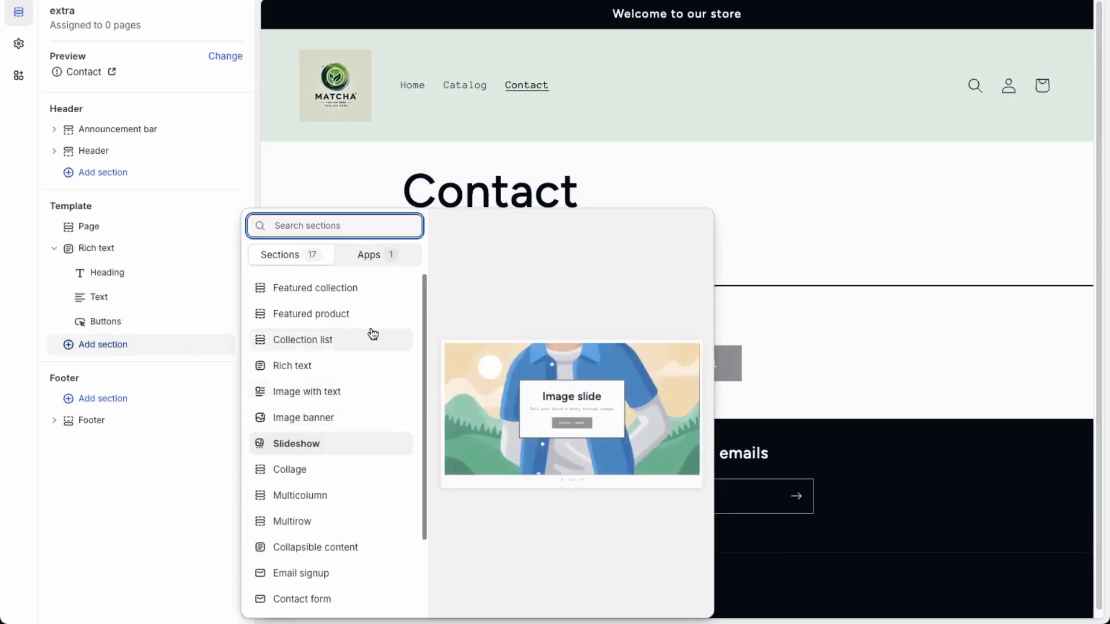
scroll(345, 515, "down", 2)
scroll(312, 511, "up", 2)
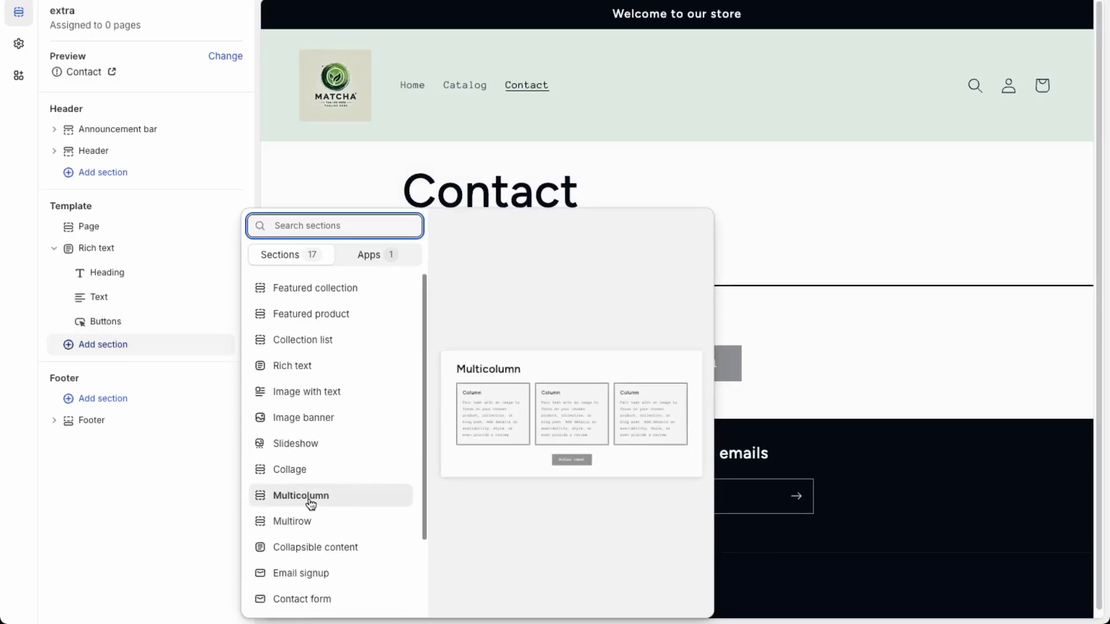
type("pro")
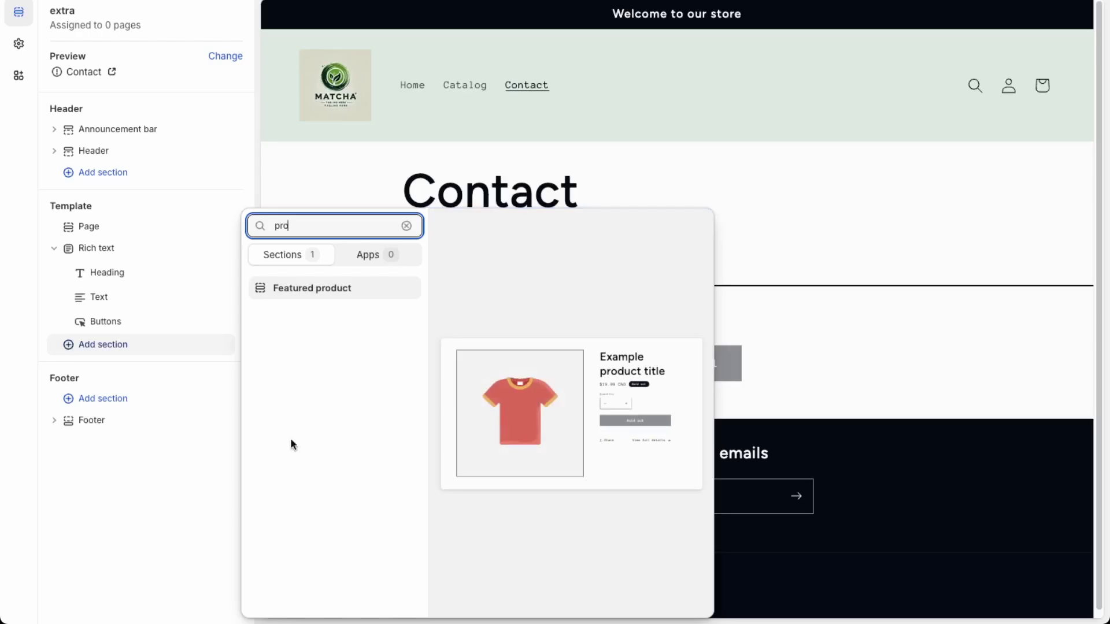
left_click(341, 288)
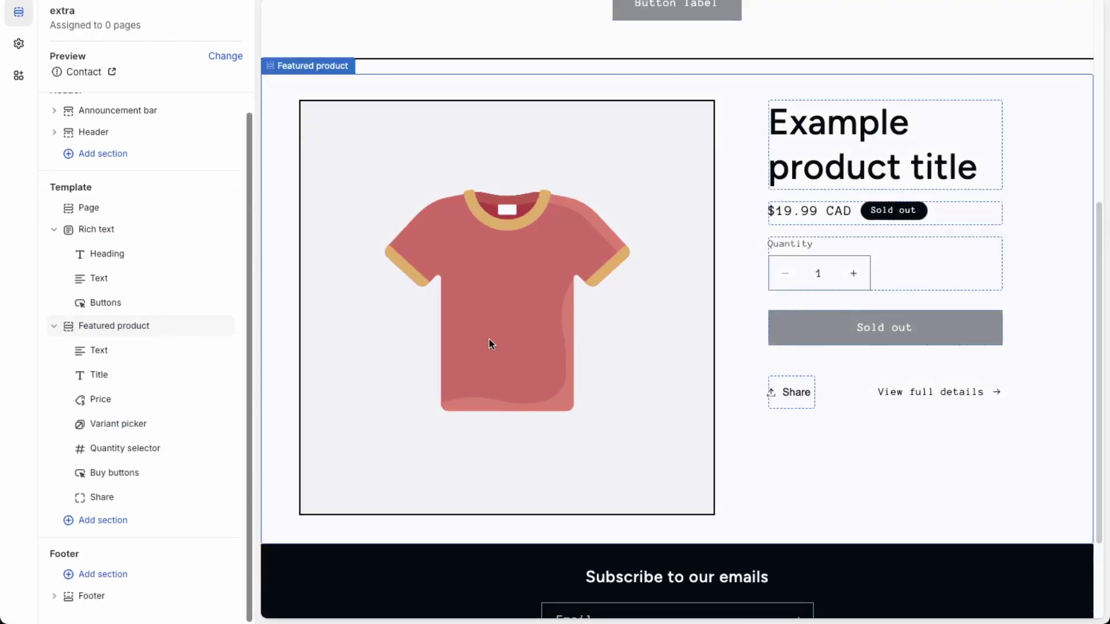
Connect the Featured product section's Product setting to the Custom Product metafield
left_click(489, 345)
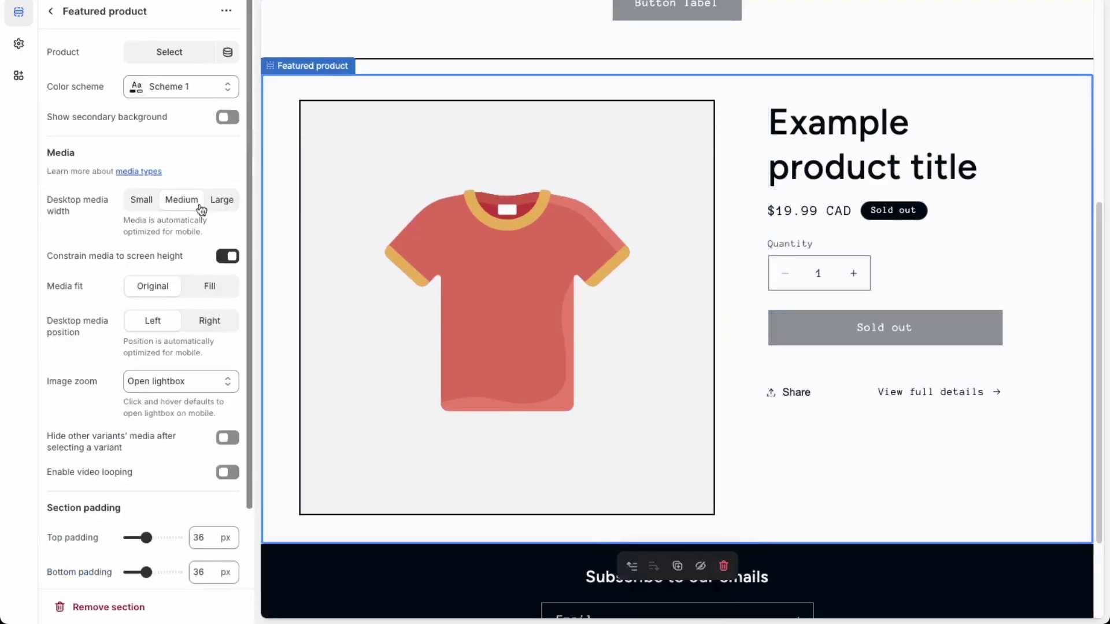
left_click(229, 58)
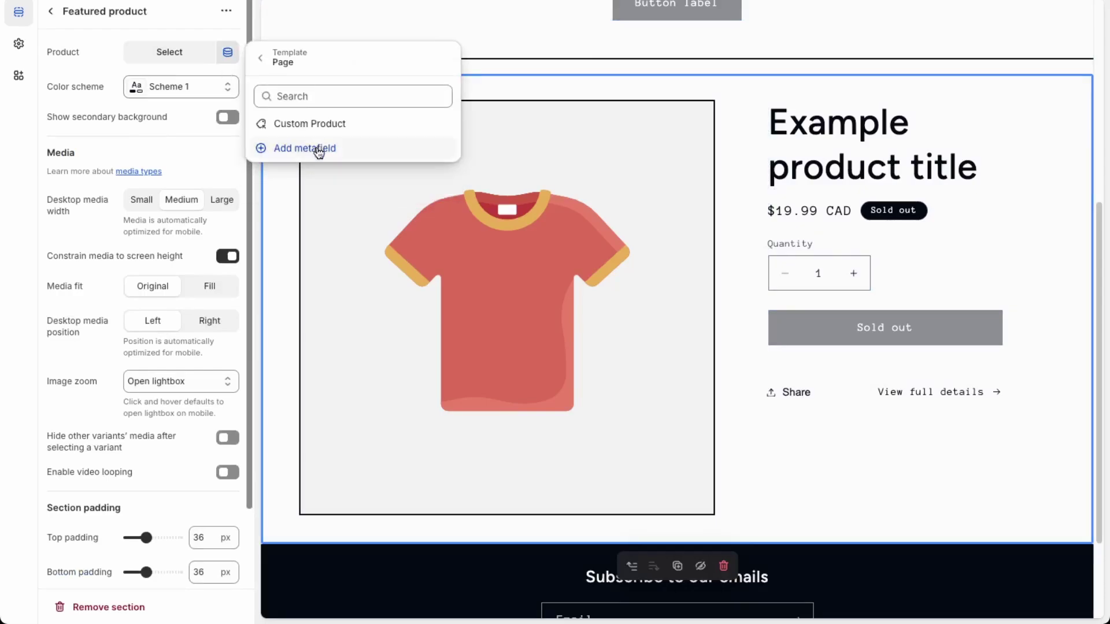
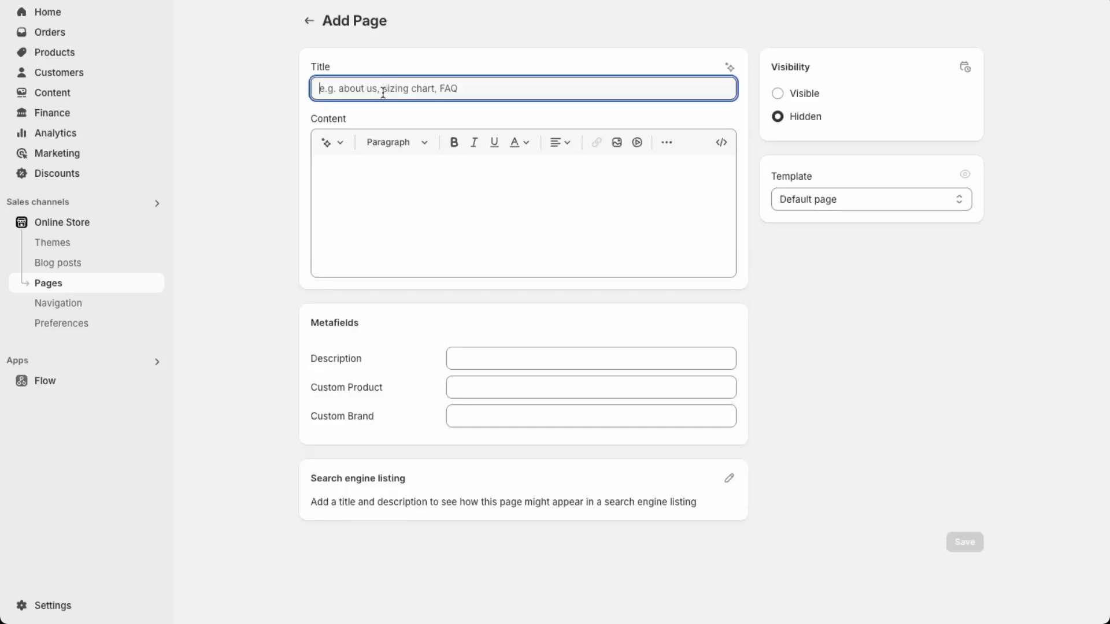
Title the new store page "Page 1" and assign it the extra template
type("Page 1")
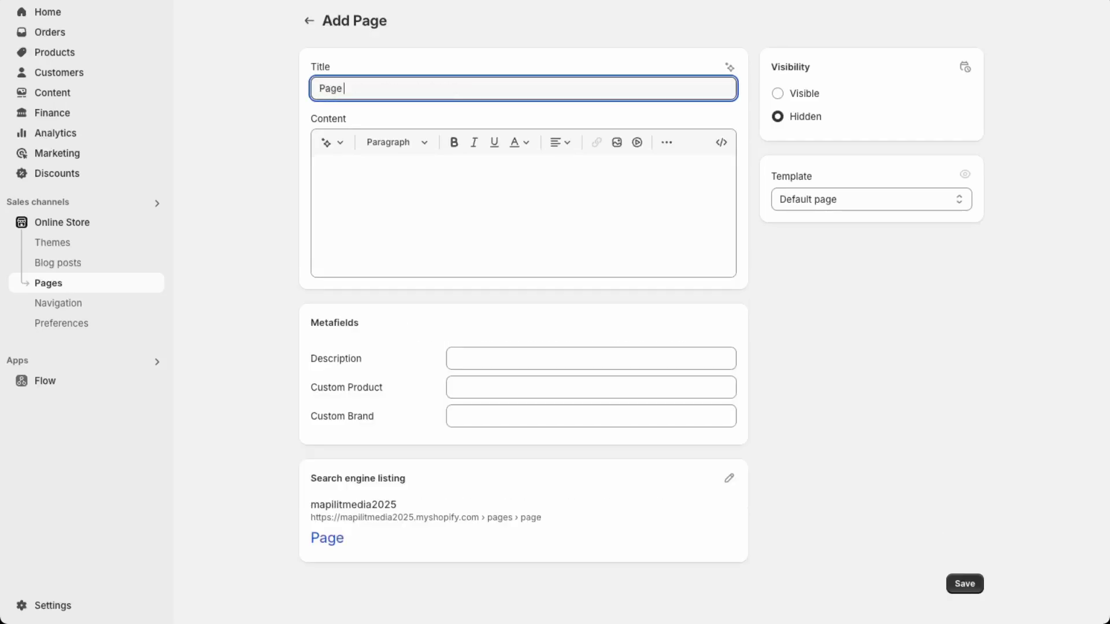
left_click(905, 209)
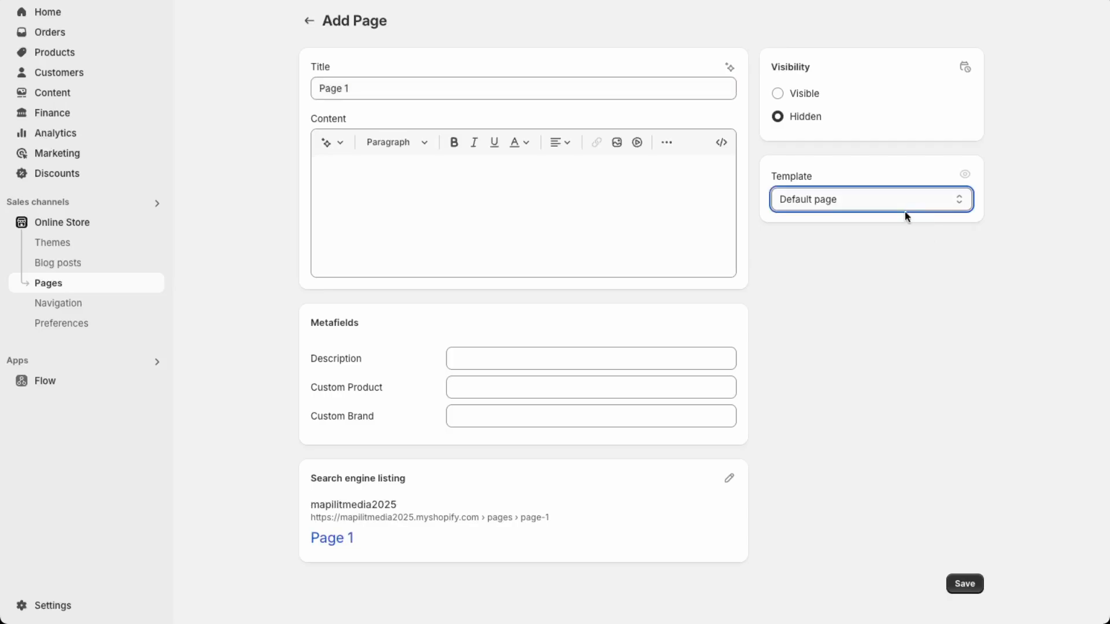
left_click(890, 230)
Fill Page 1's Description metafield with "test for page 1" and its Custom Brand metafield with "Page 1 Brand"
left_click(531, 390)
left_click(542, 354)
left_click(596, 315)
left_click(530, 350)
type("test for page 1")
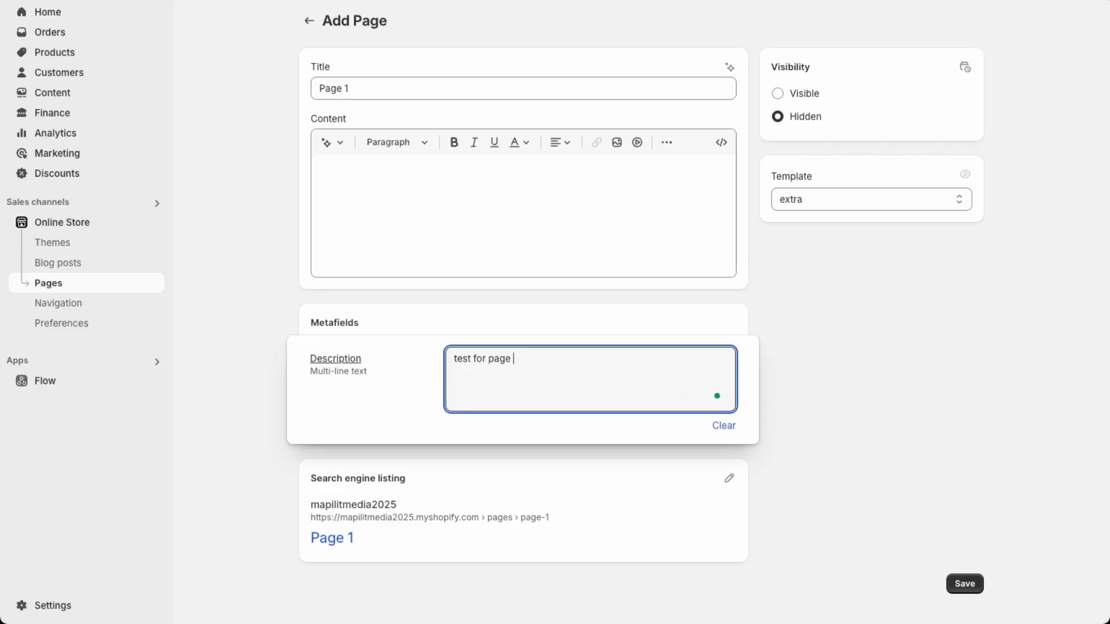
left_click(964, 455)
left_click(634, 421)
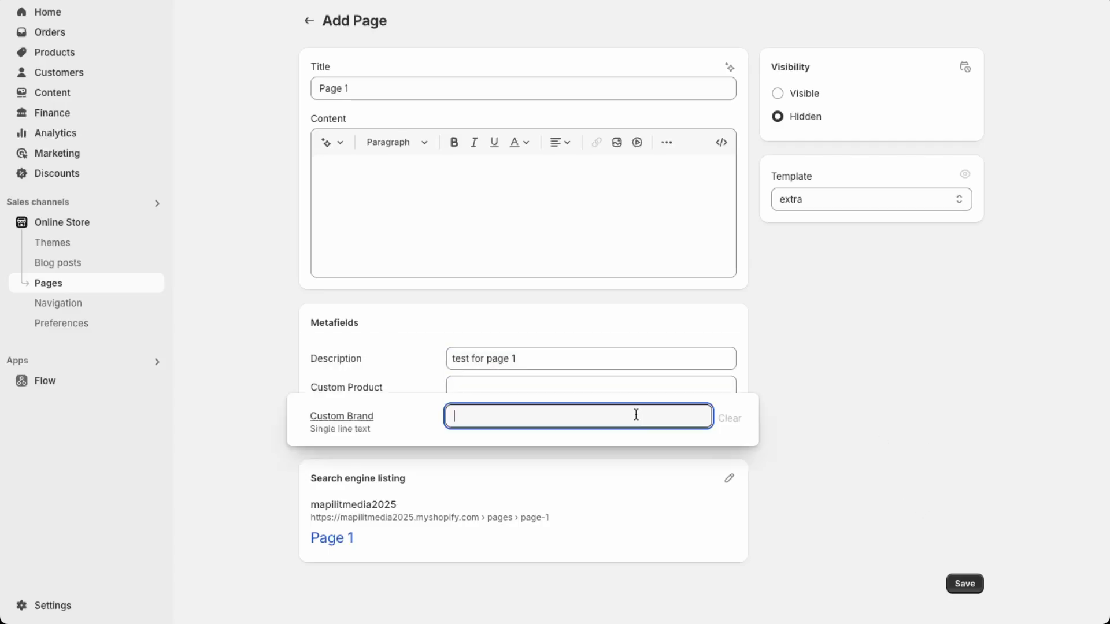
type("Page 1 Brand")
Set Page 1's Custom Product metafield to Matcha Green and save the page
left_click(567, 386)
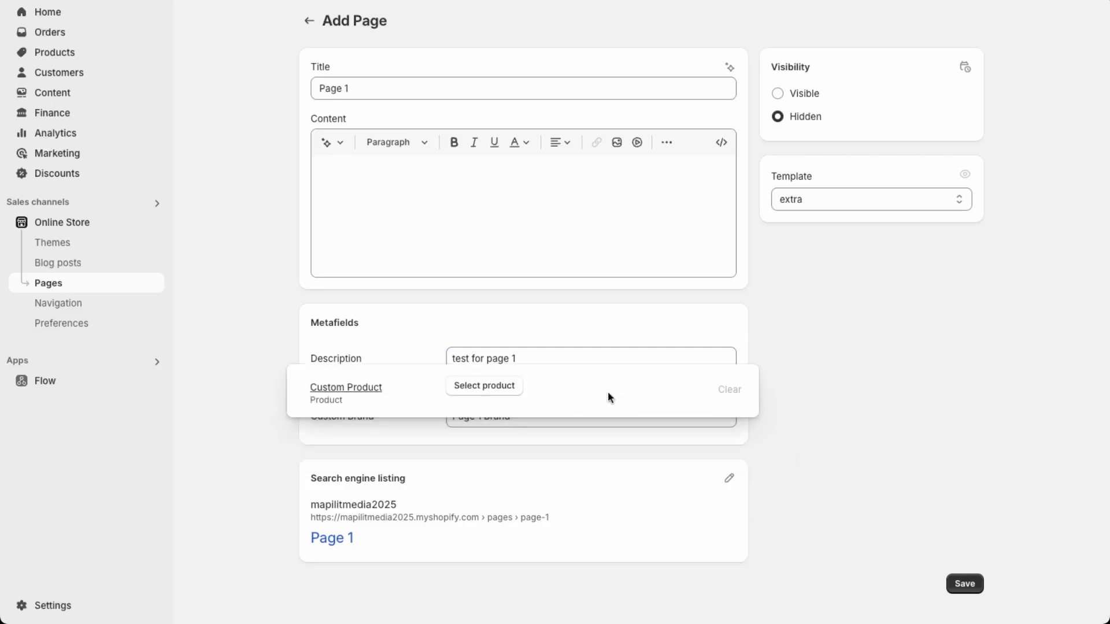
left_click(486, 385)
left_click(349, 164)
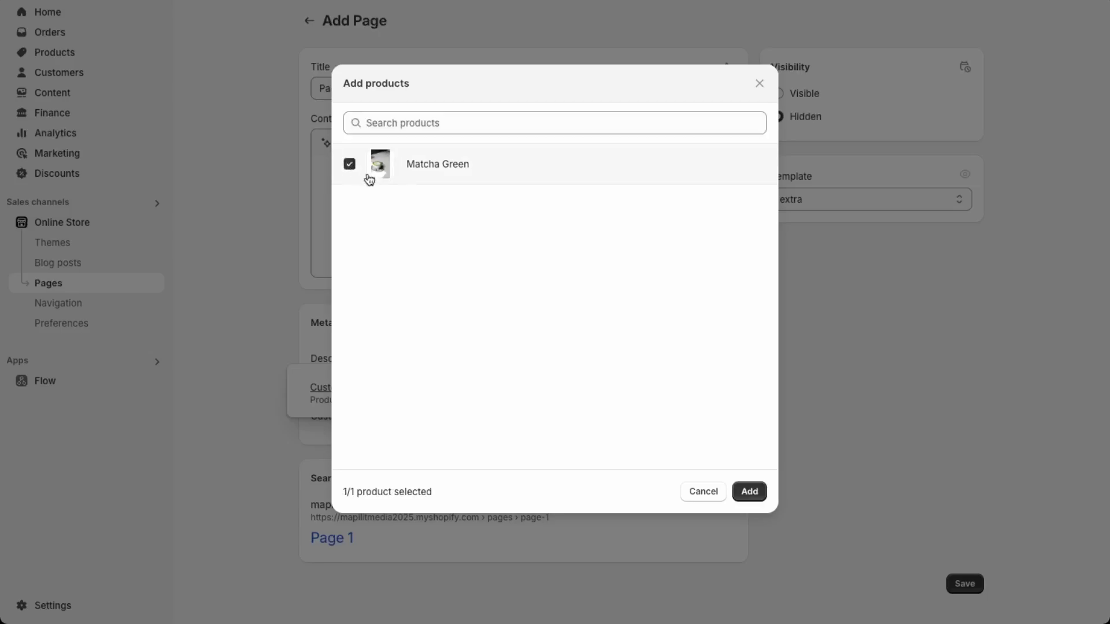
left_click(749, 492)
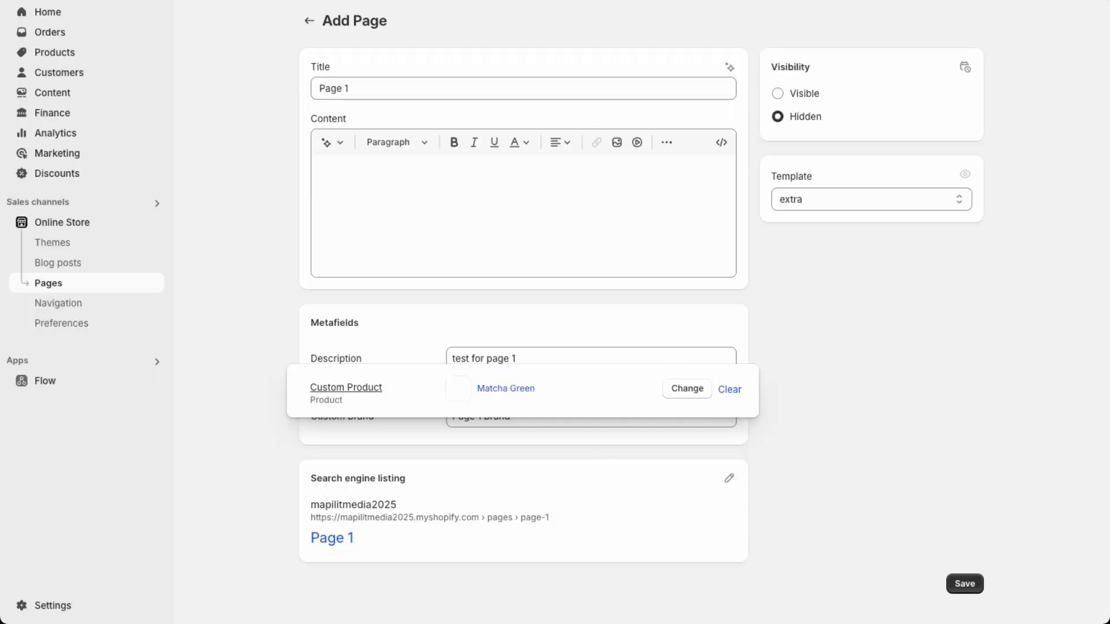
left_click(882, 236)
key("ctrl+s")
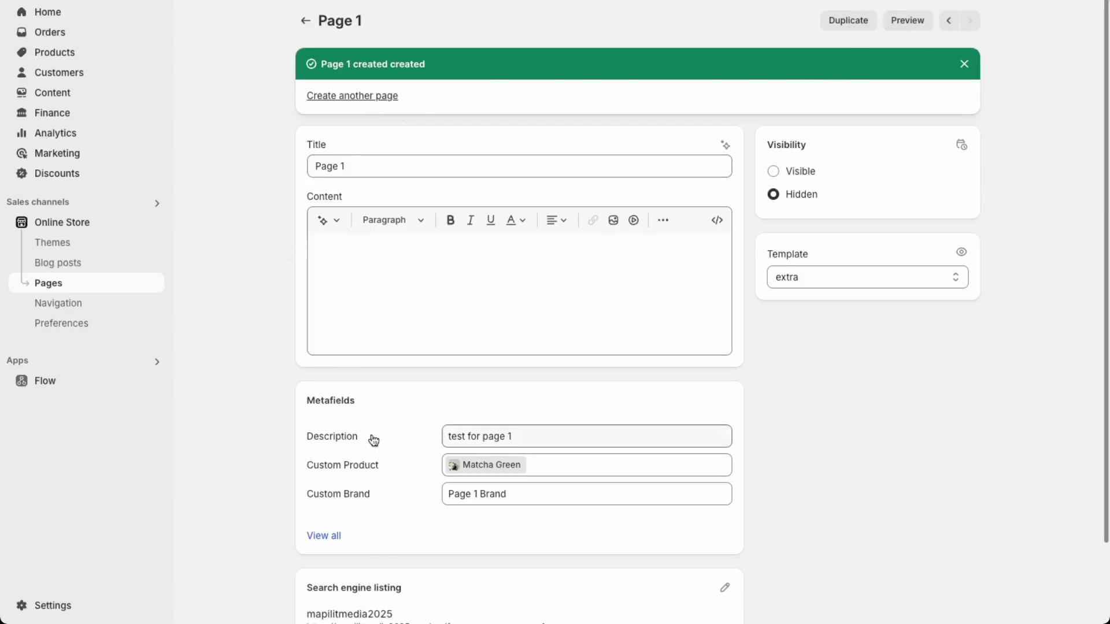
Create another page titled "Page 2" and assign it the extra template
left_click(370, 96)
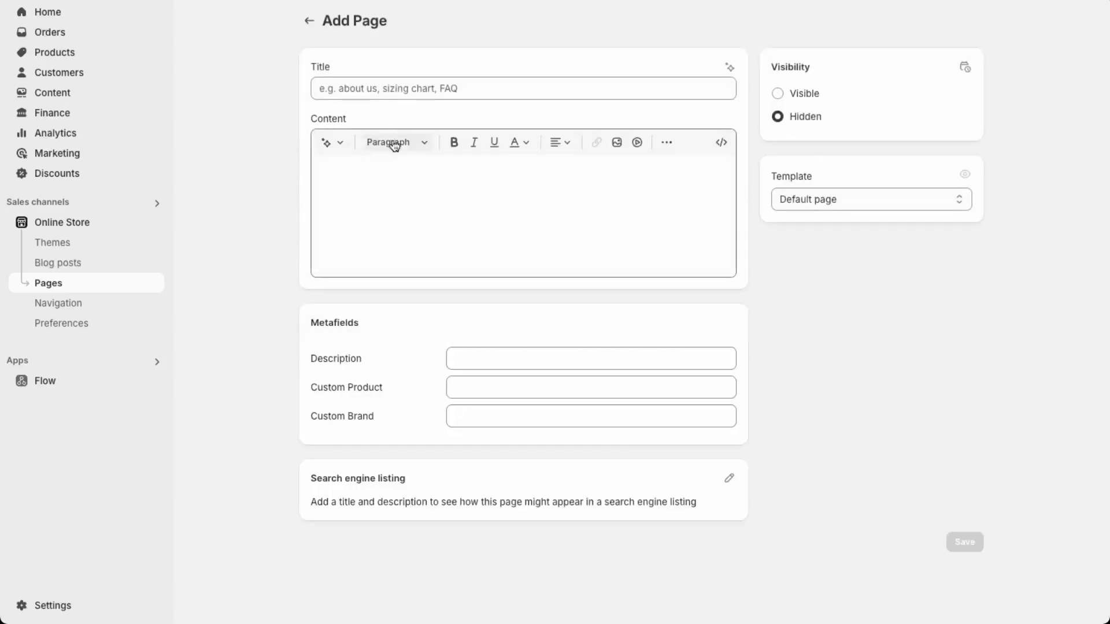
left_click(406, 94)
type("Page 2")
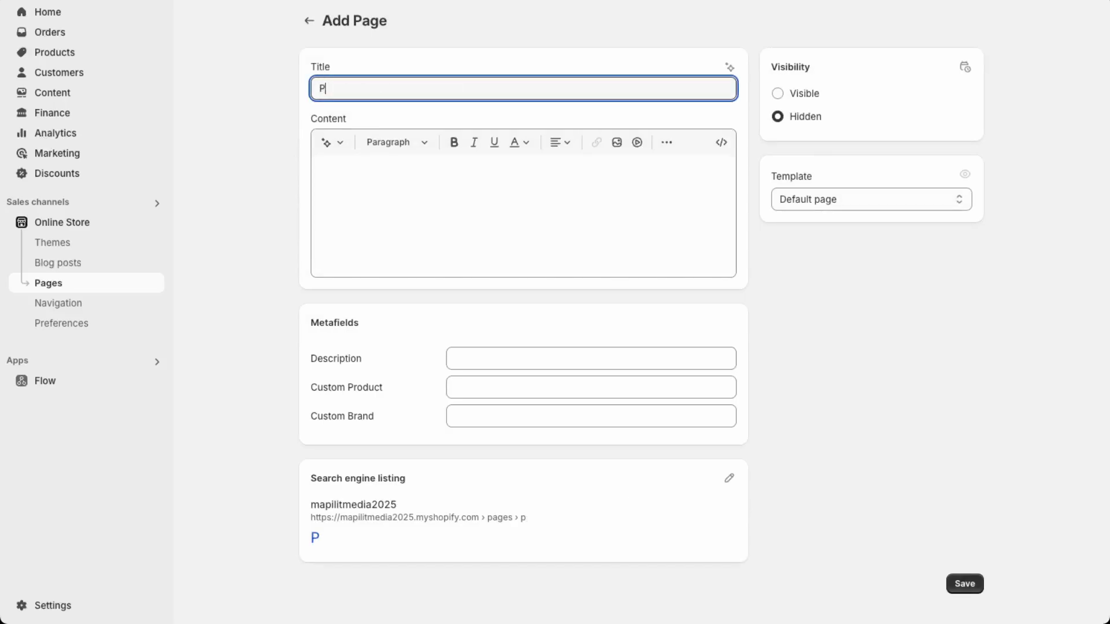
left_click(896, 203)
left_click(880, 230)
Fill Page 2's Description metafield with "description for page 2" and its Custom Brand metafield with "Brand Page 2"
left_click(468, 209)
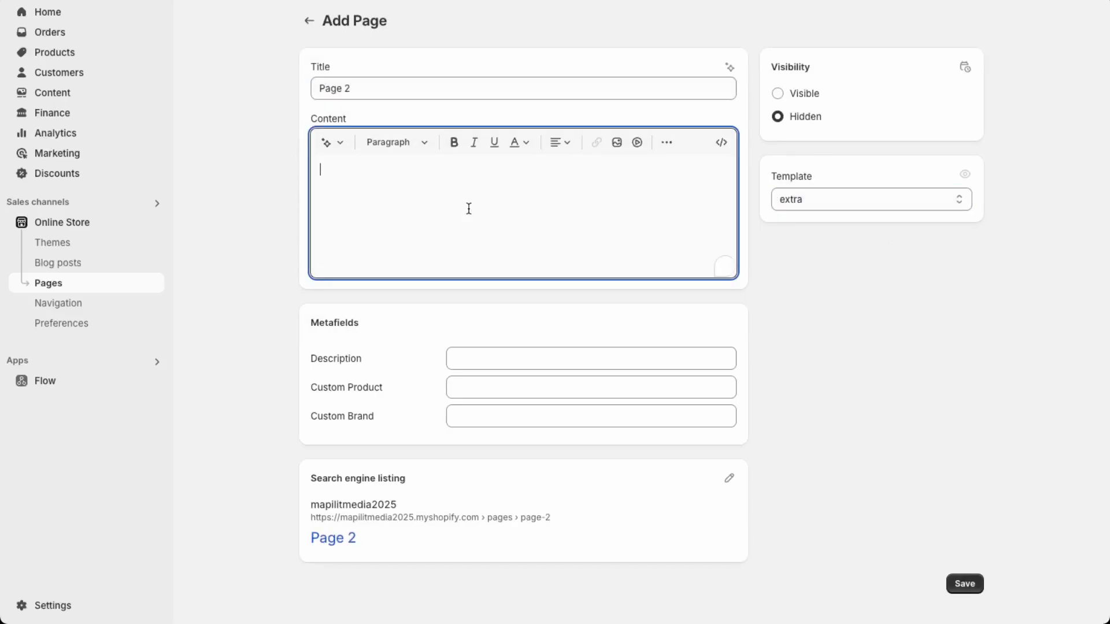
type("dessc")
left_click(557, 363)
type("desc")
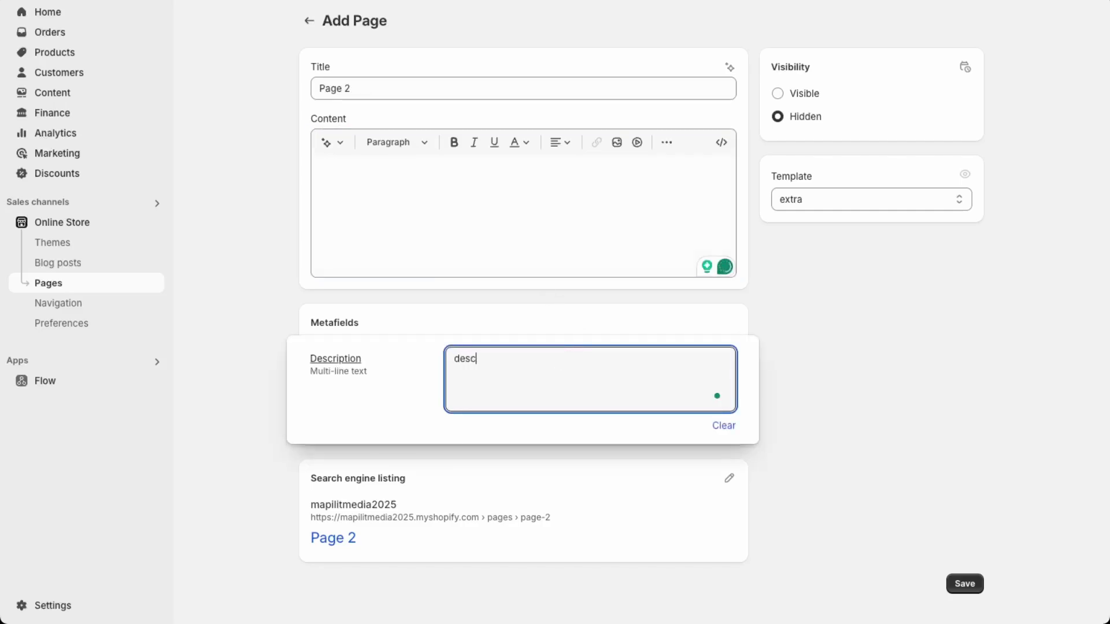
type("ription for page 2")
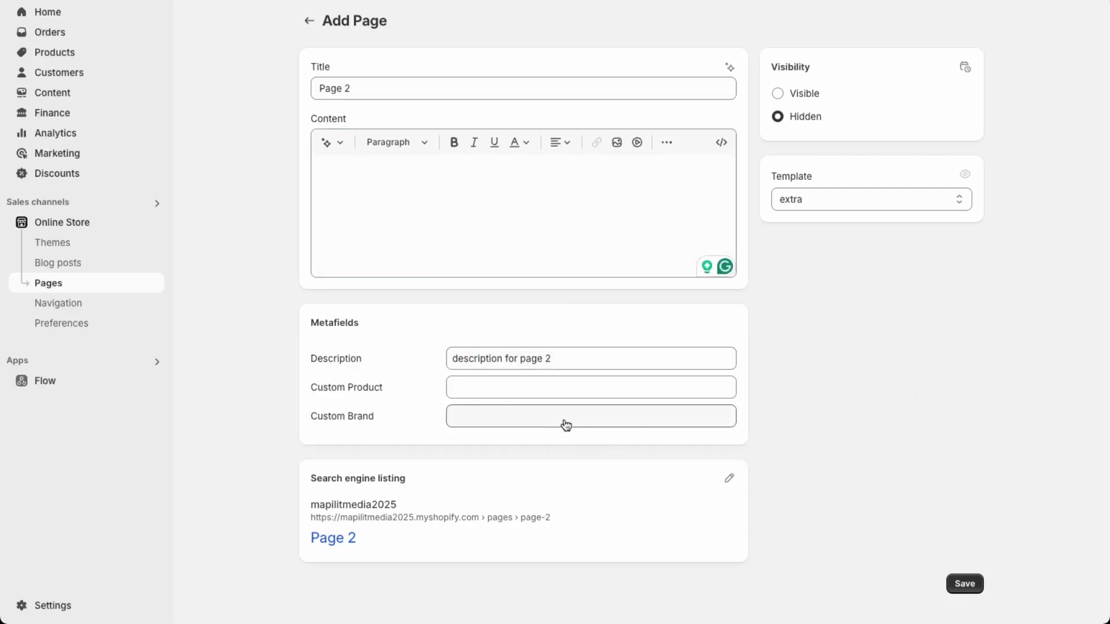
left_click(563, 416)
type("Brand Page")
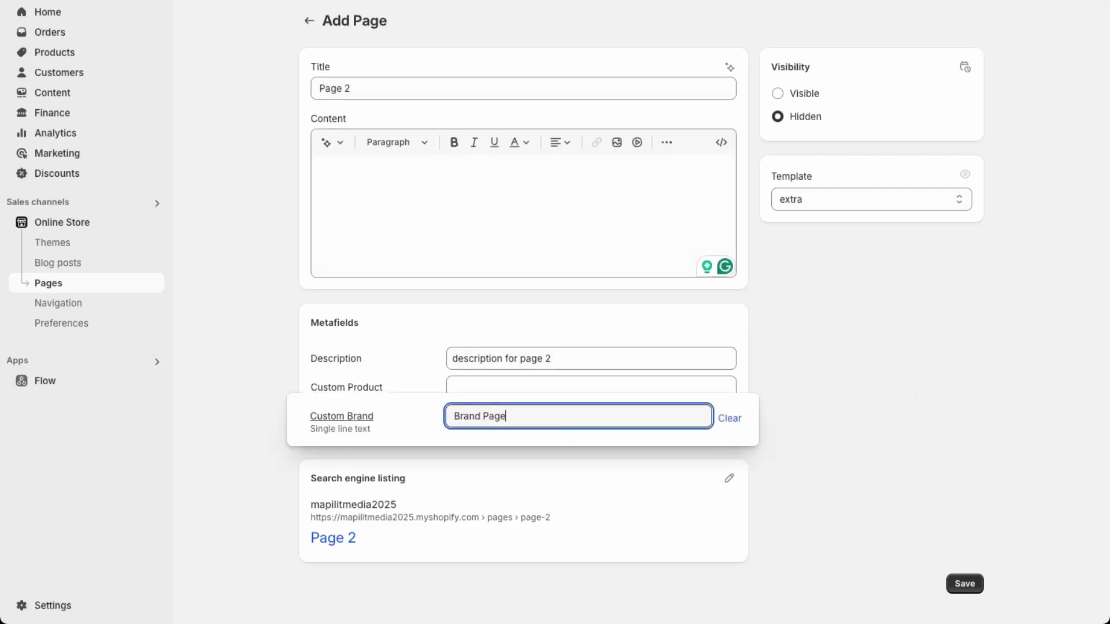
type(" 2")
Set Page 2's Custom Product metafield to Matcha Green and save the page
left_click(619, 384)
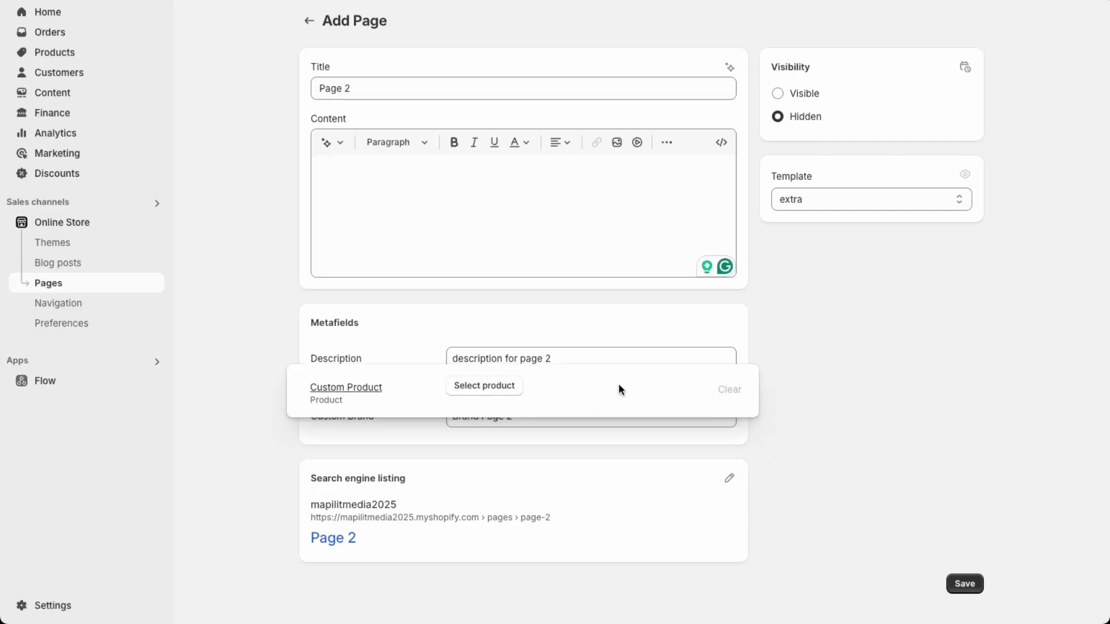
left_click(500, 392)
left_click(349, 164)
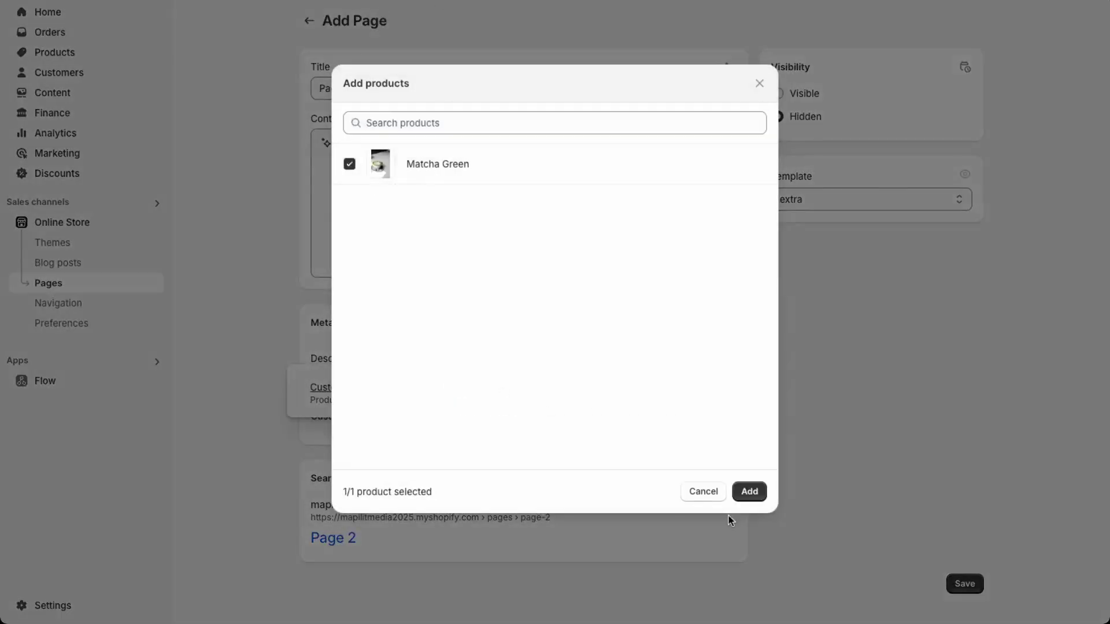
left_click(749, 492)
left_click(976, 583)
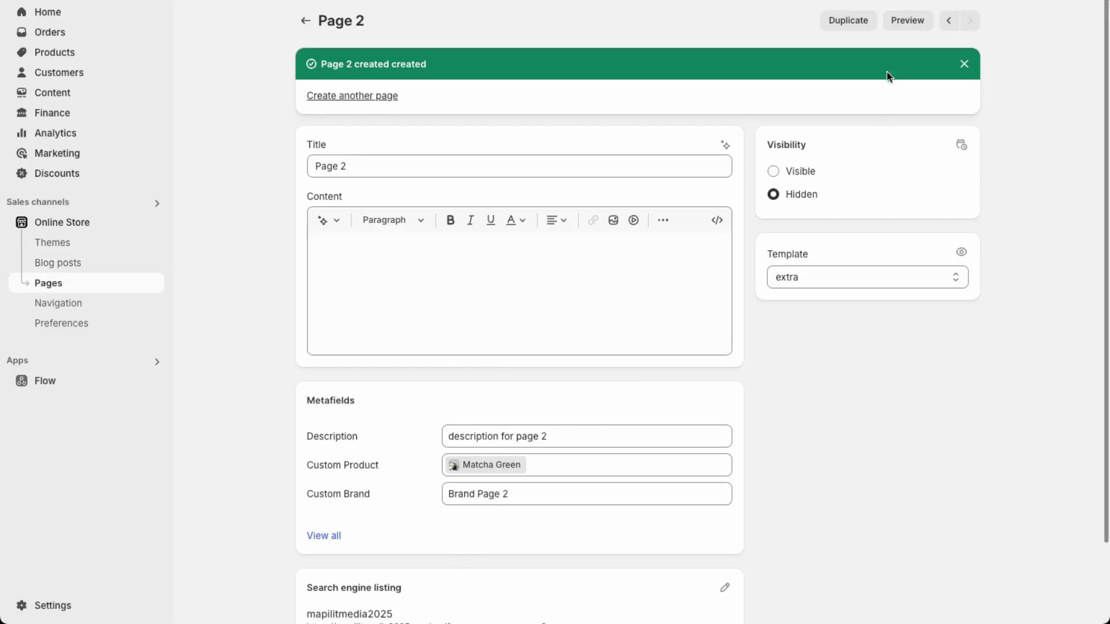
Preview Page 2 in the storefront and examine its brand heading, description text and featured product section
left_click(908, 19)
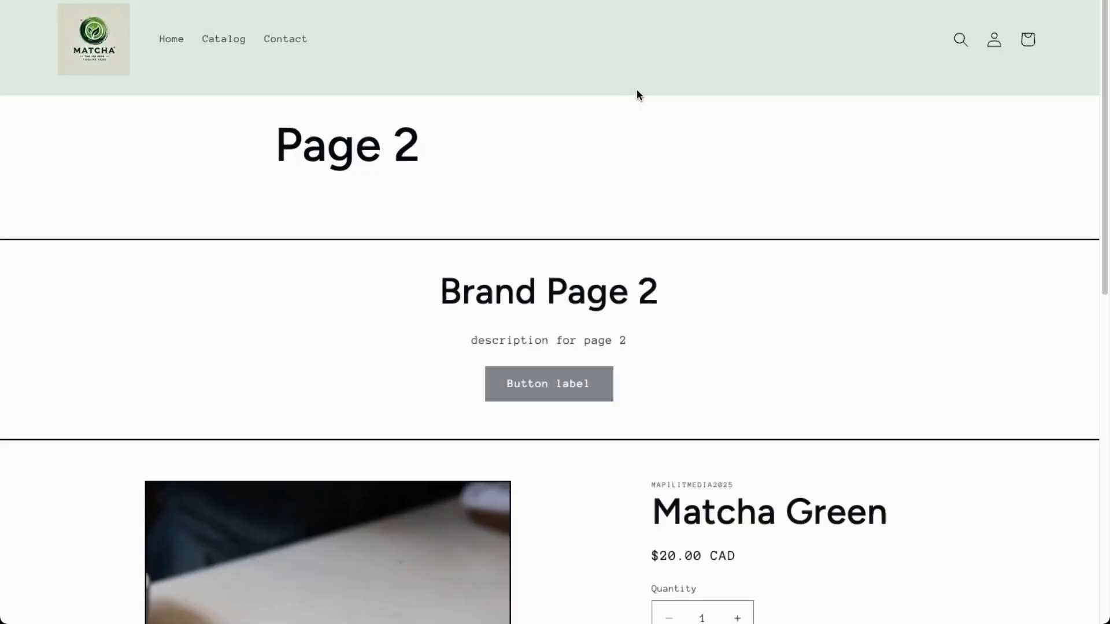
left_click_drag(445, 296, 754, 302)
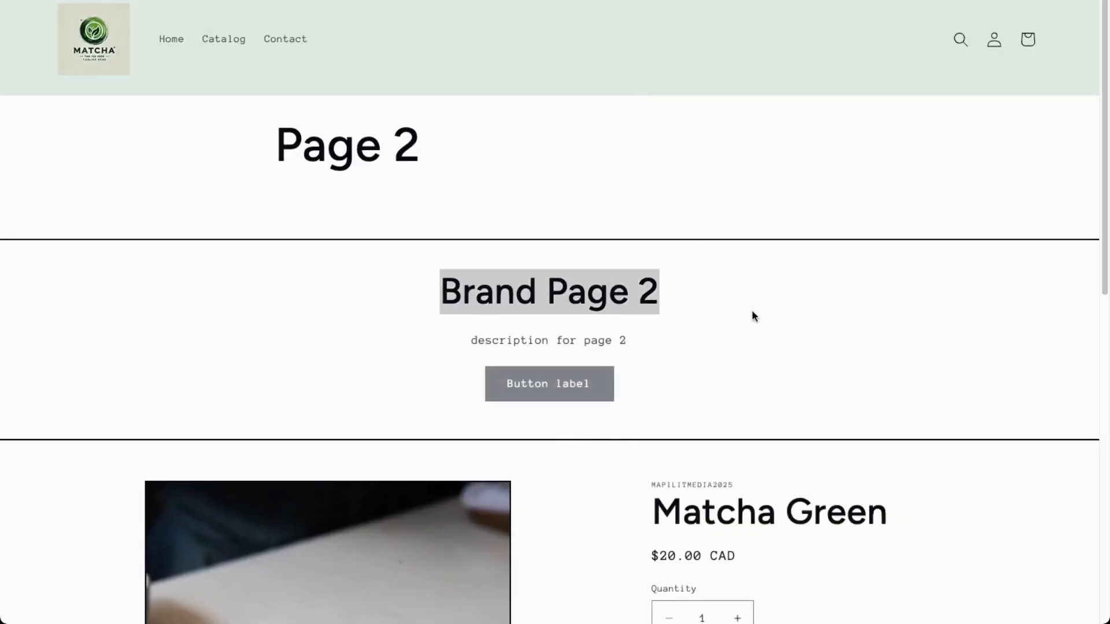
left_click(752, 312)
left_click_drag(413, 297, 684, 310)
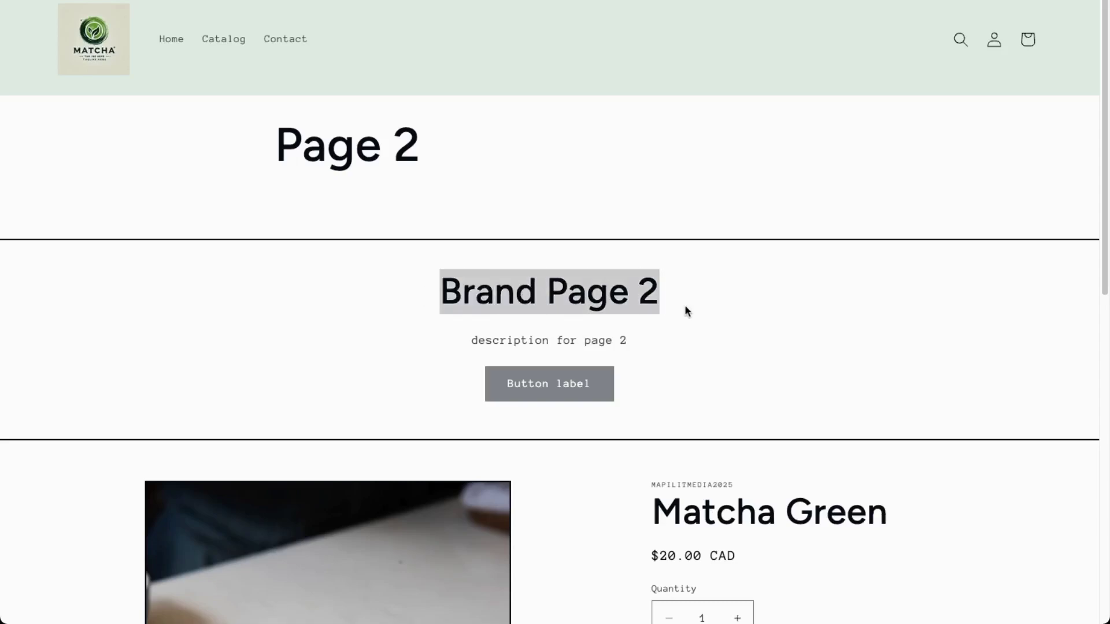
left_click(407, 231)
scroll(407, 231, "down", 1)
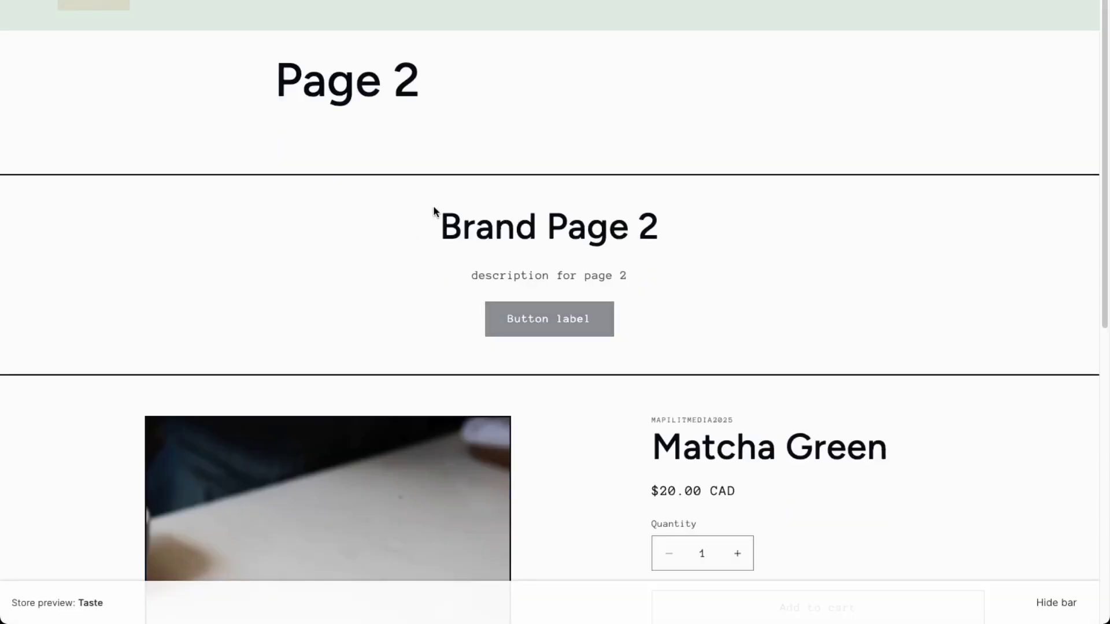
left_click_drag(437, 219, 685, 237)
left_click(687, 241)
scroll(688, 261, "down", 4)
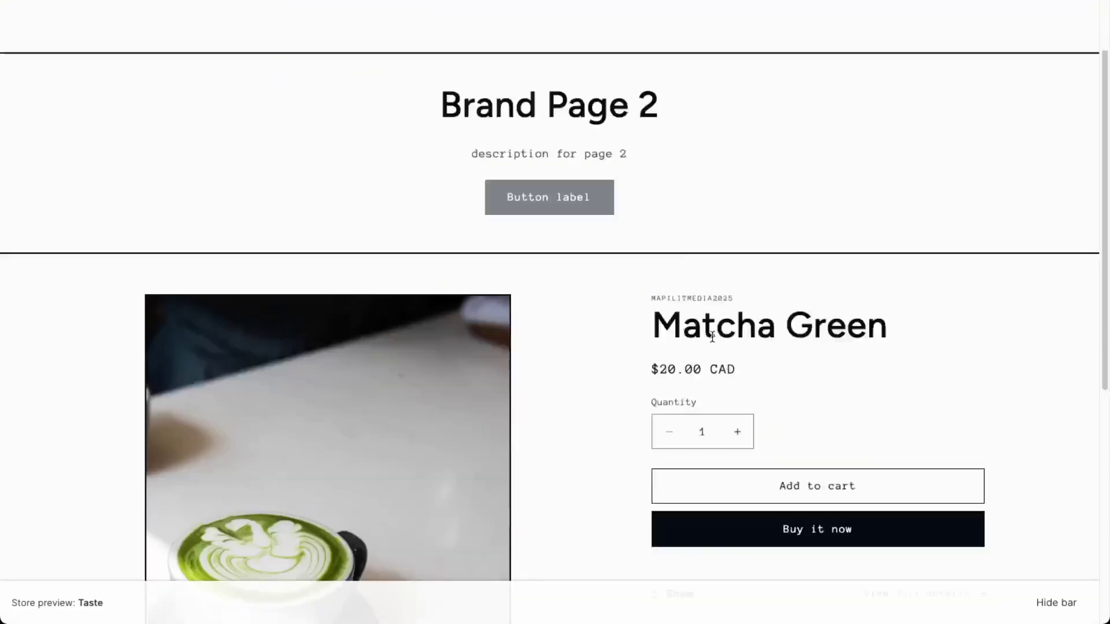
scroll(698, 474, "up", 2)
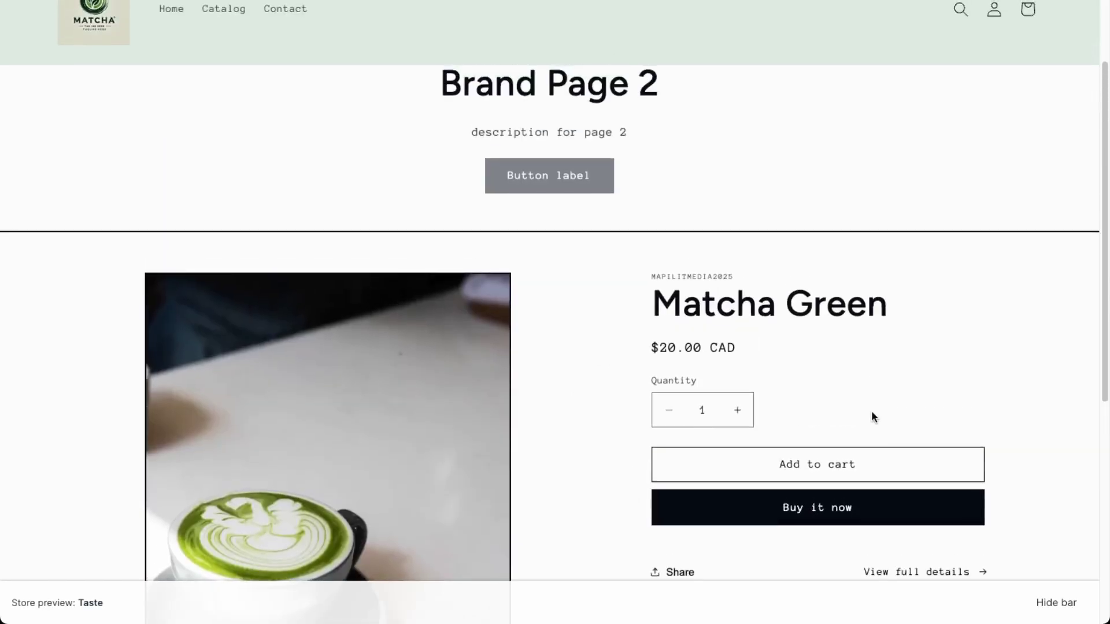
scroll(872, 411, "up", 3)
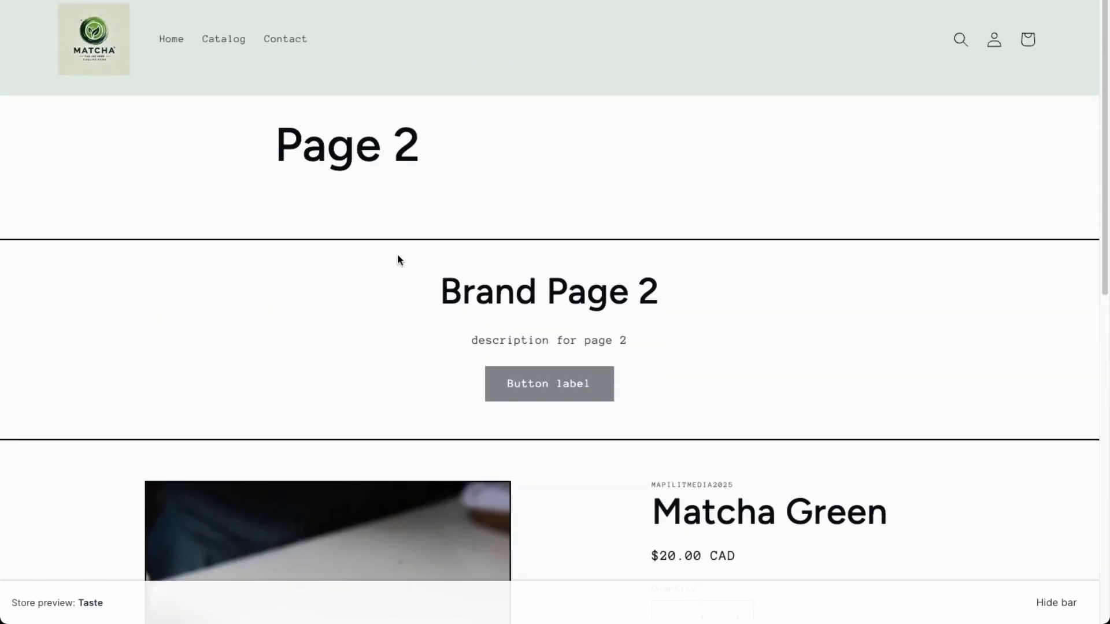
scroll(307, 209, "down", 2)
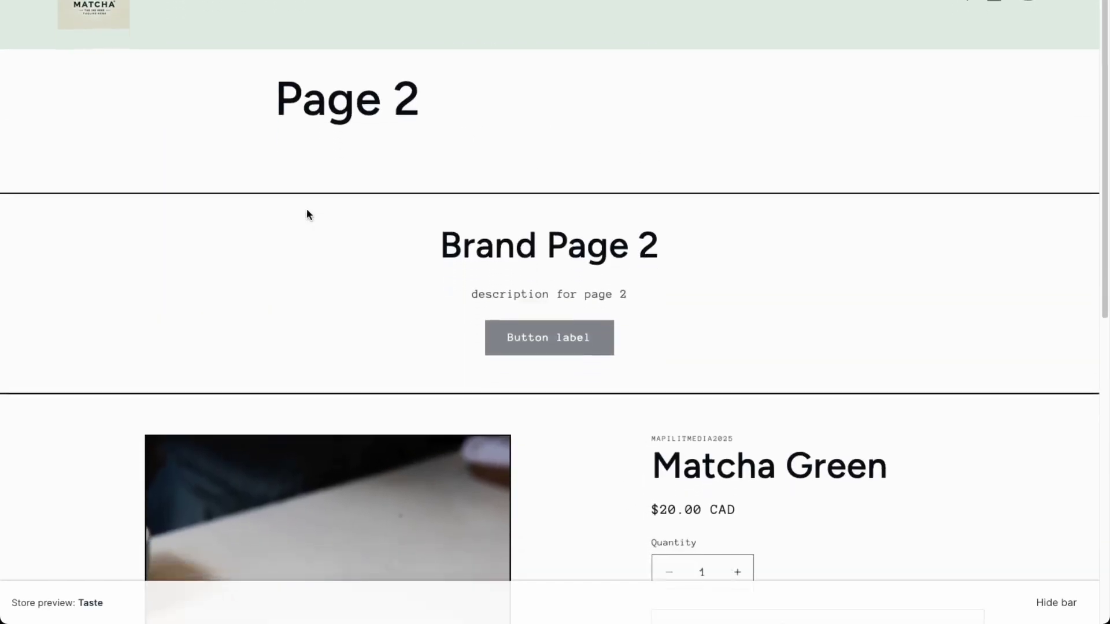
scroll(309, 211, "down", 5)
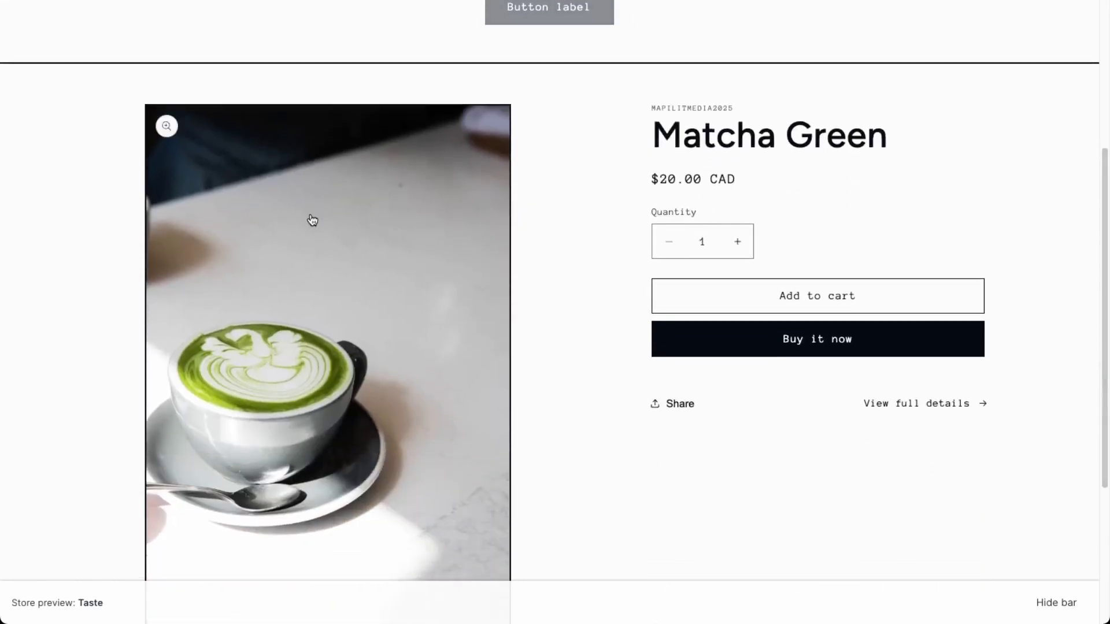
scroll(300, 226, "up", 3)
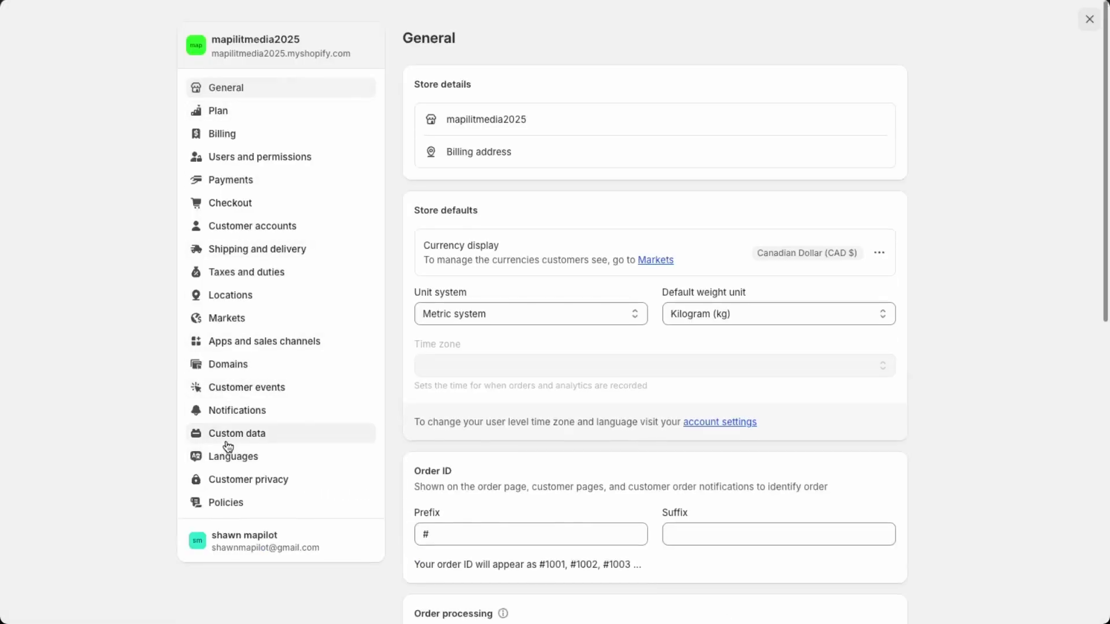
Start a new product metafield definition in the store's custom data and name it "additional information"
left_click(230, 443)
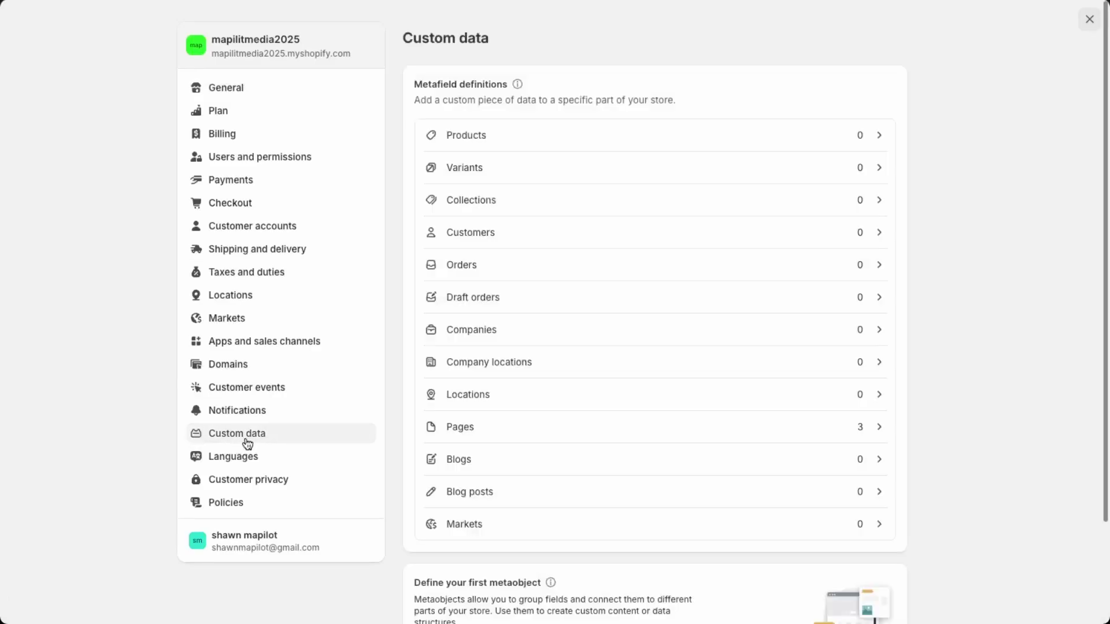
left_click(534, 146)
left_click(874, 38)
left_click(503, 110)
type("addit")
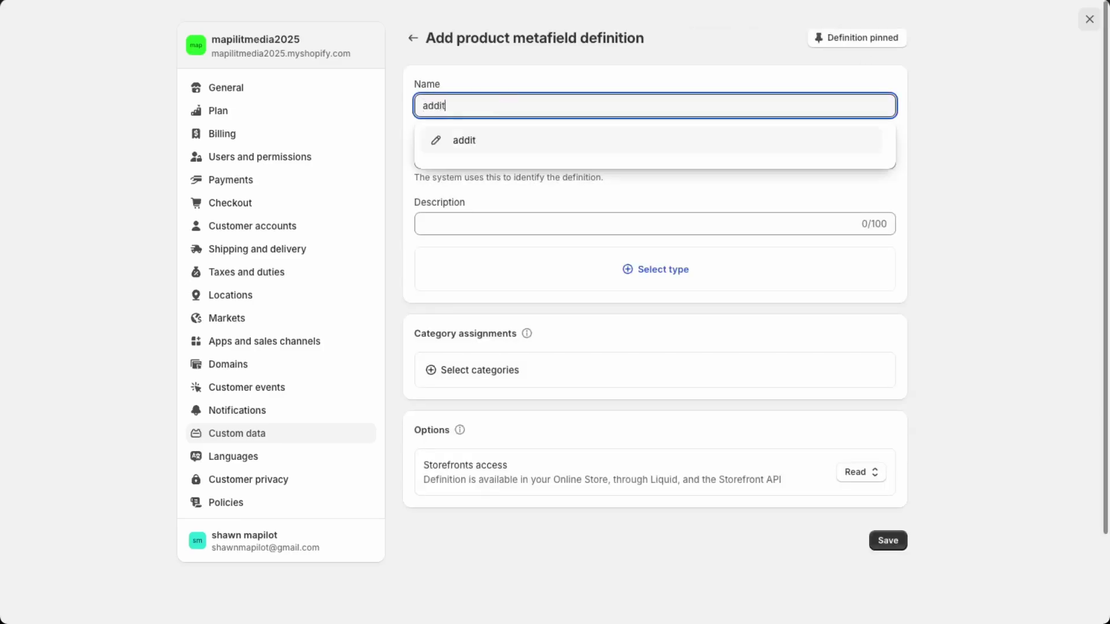
type("ional information")
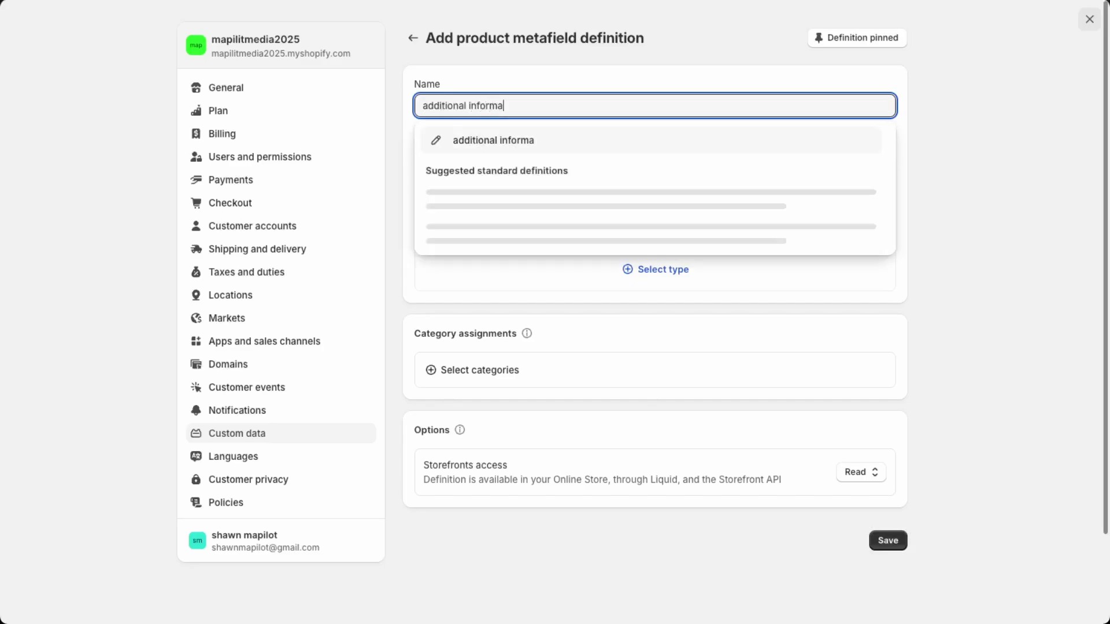
left_click(567, 53)
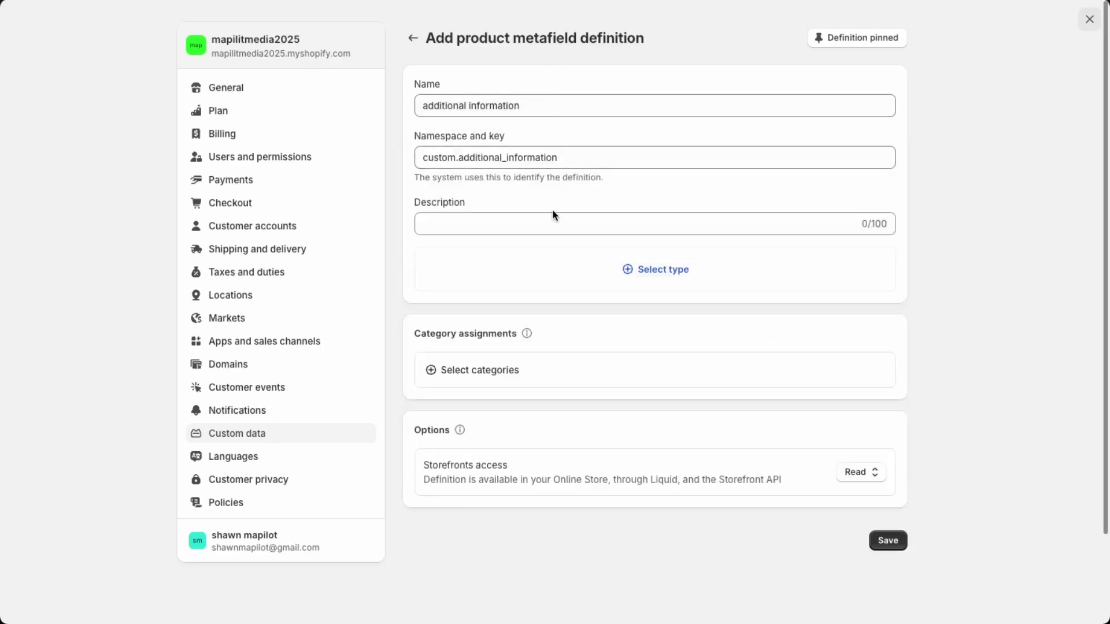
Set the additional information definition's type to Multi-line text and save it
left_click(693, 275)
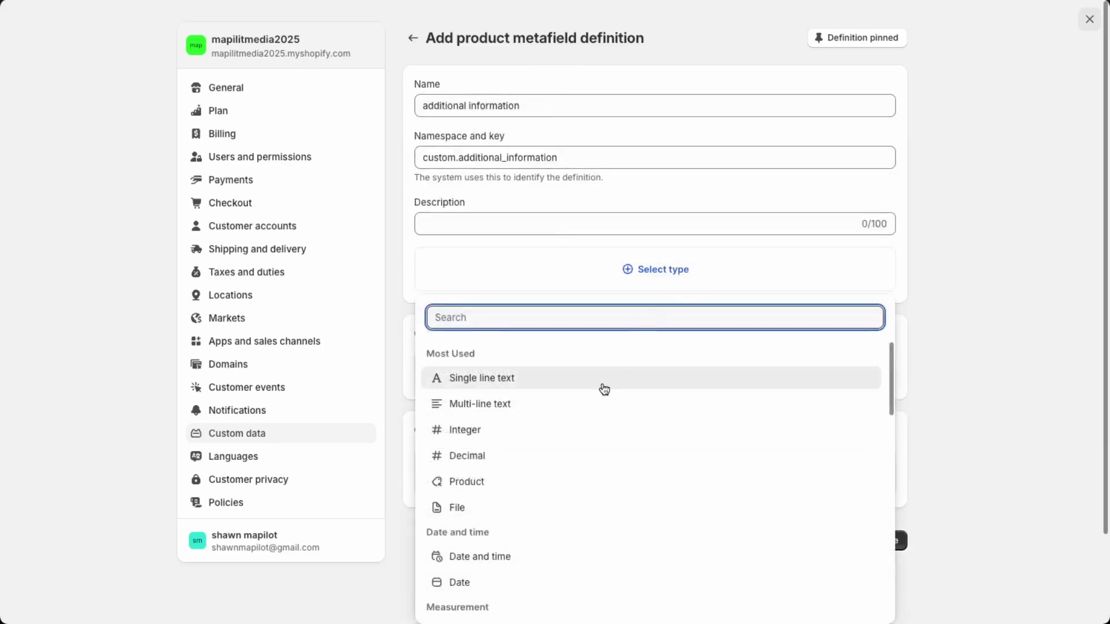
left_click(588, 407)
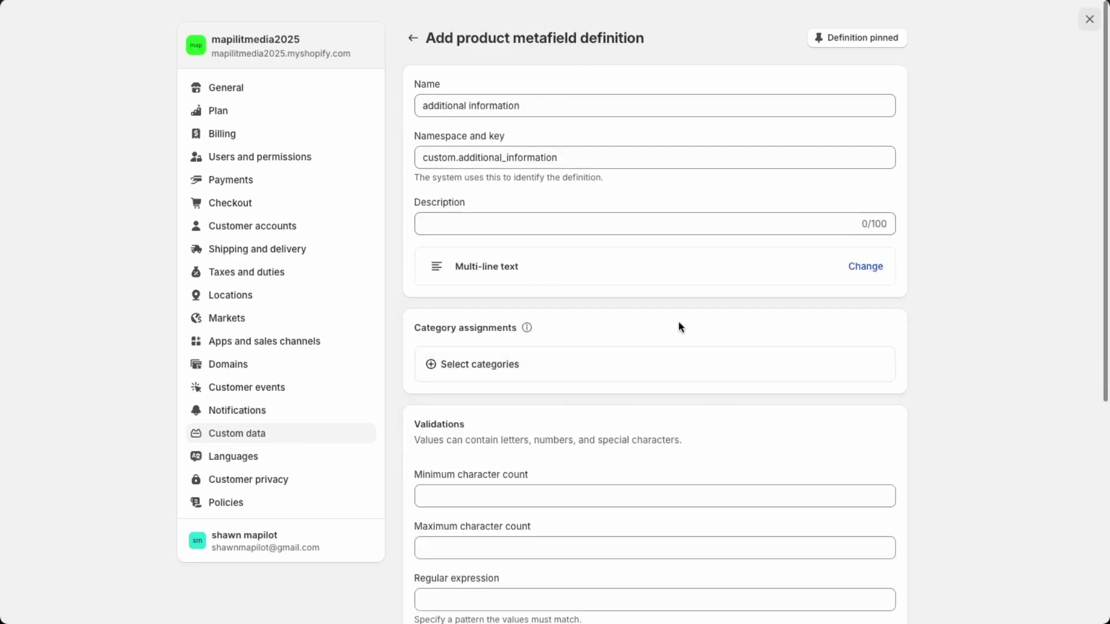
scroll(595, 382, "down", 3)
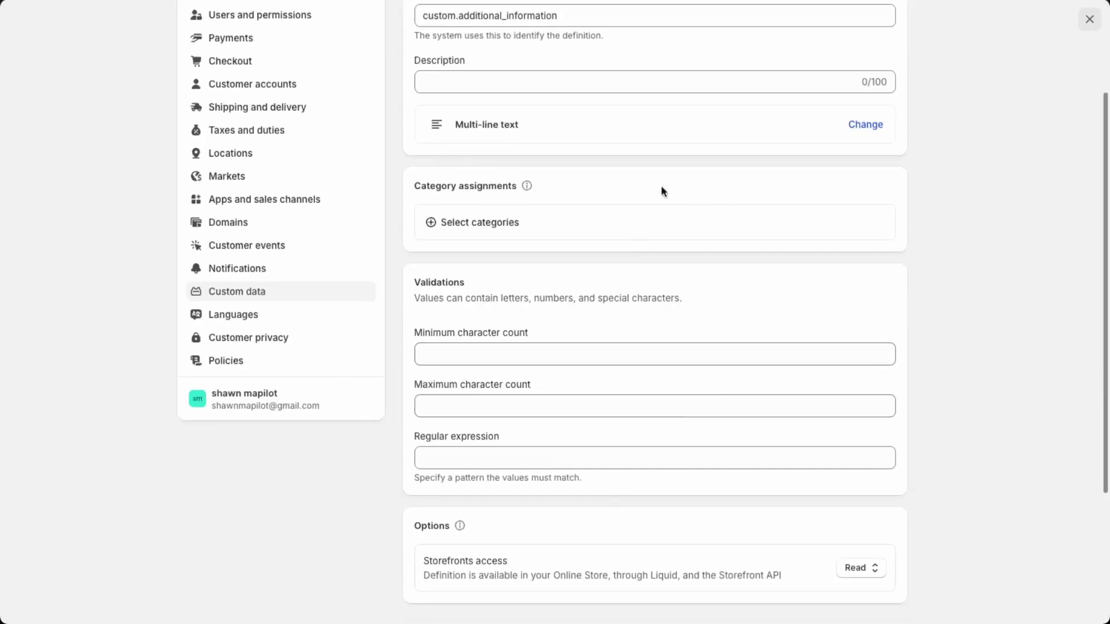
scroll(563, 397, "down", 1)
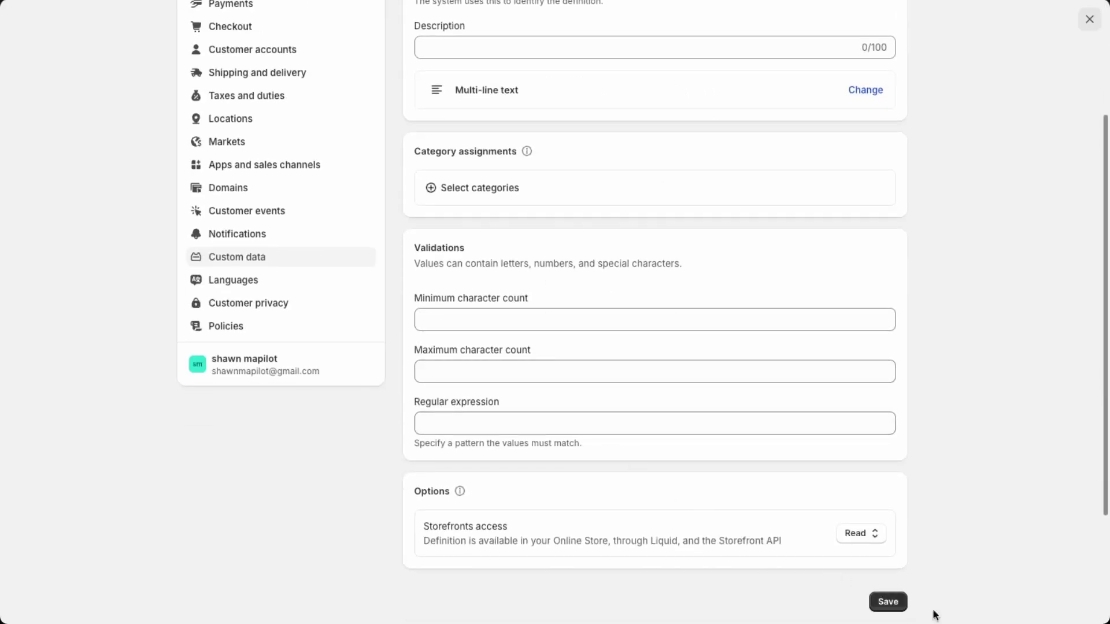
left_click(905, 603)
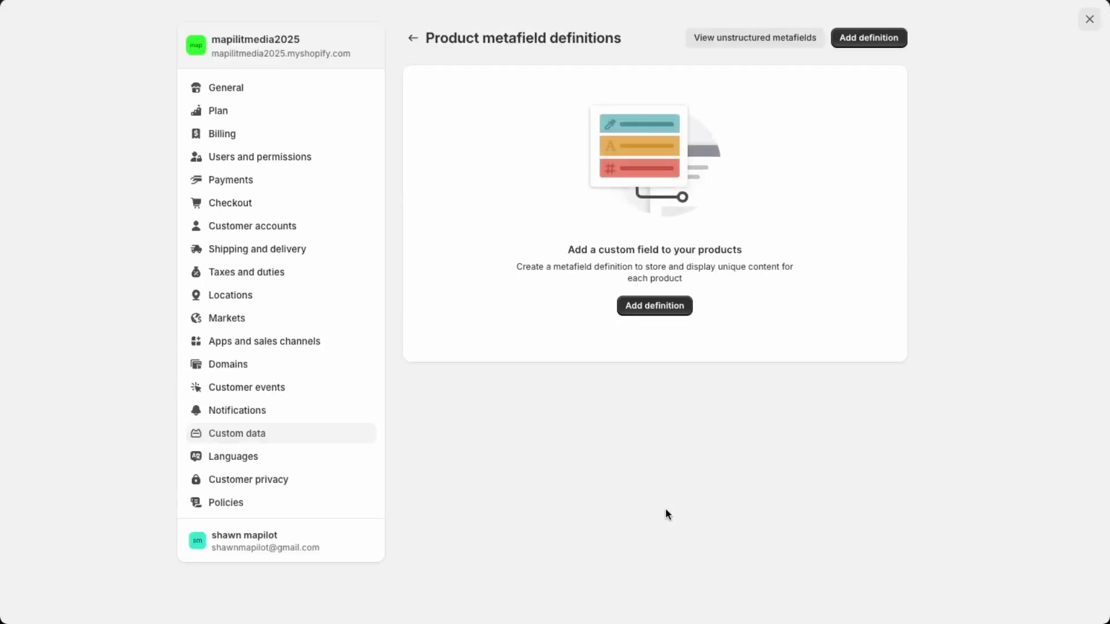
Start another product metafield definition named "additional image" and set its type to File
left_click(886, 41)
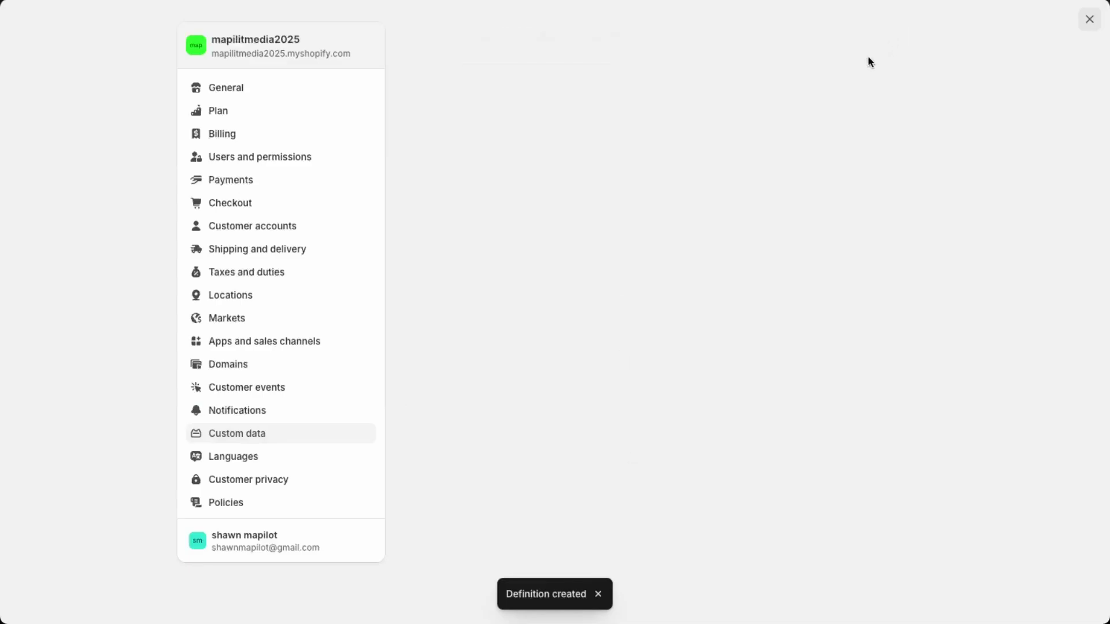
type("ad")
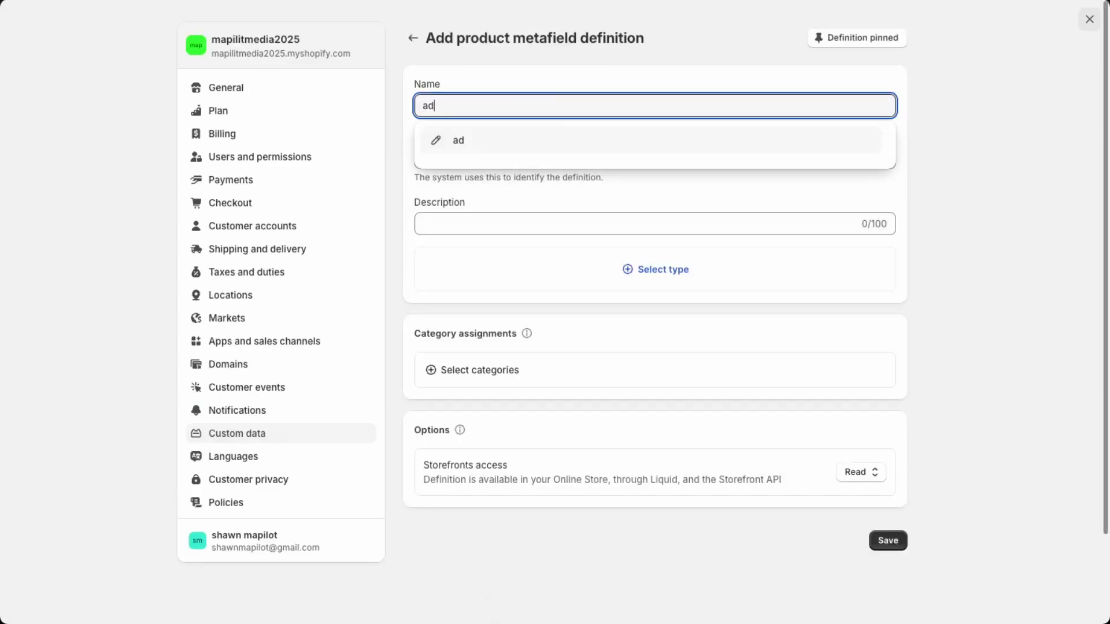
type("ditional image")
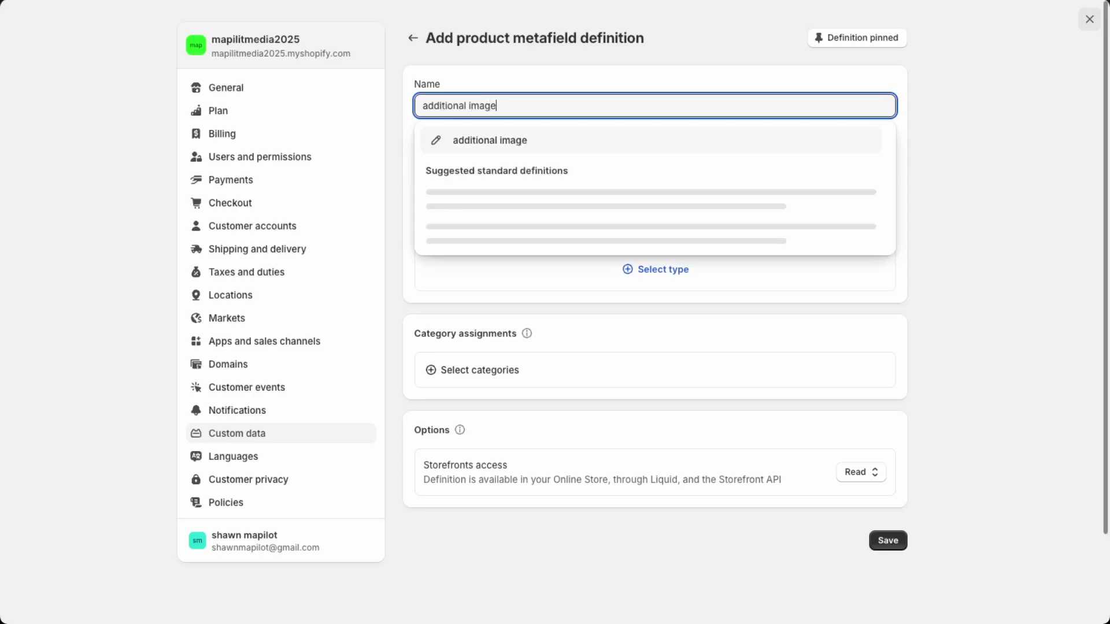
left_click(599, 134)
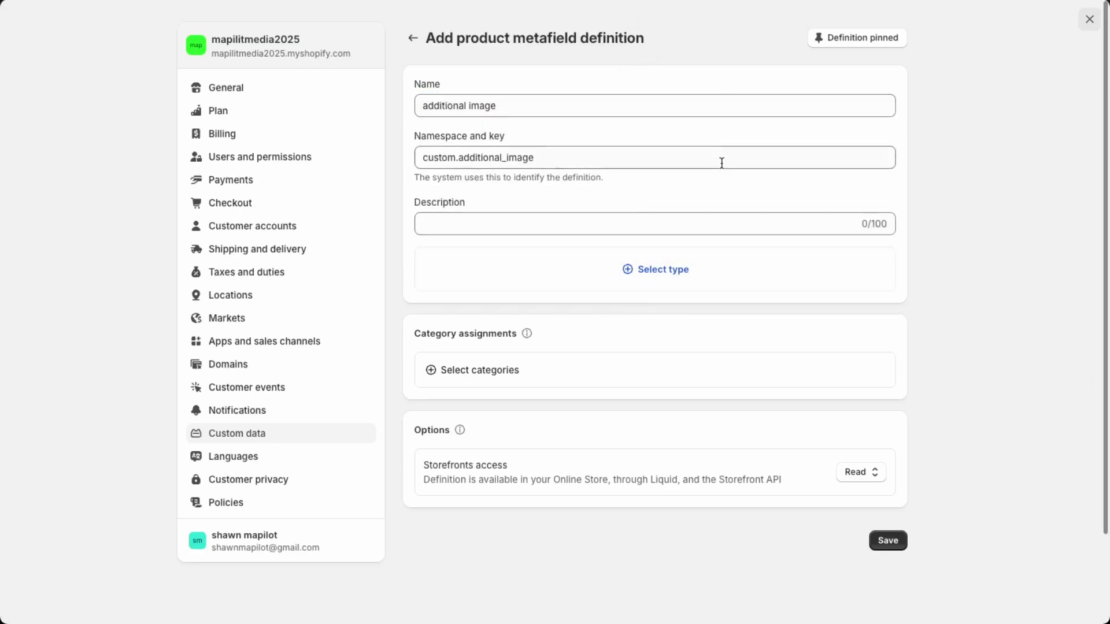
left_click(621, 270)
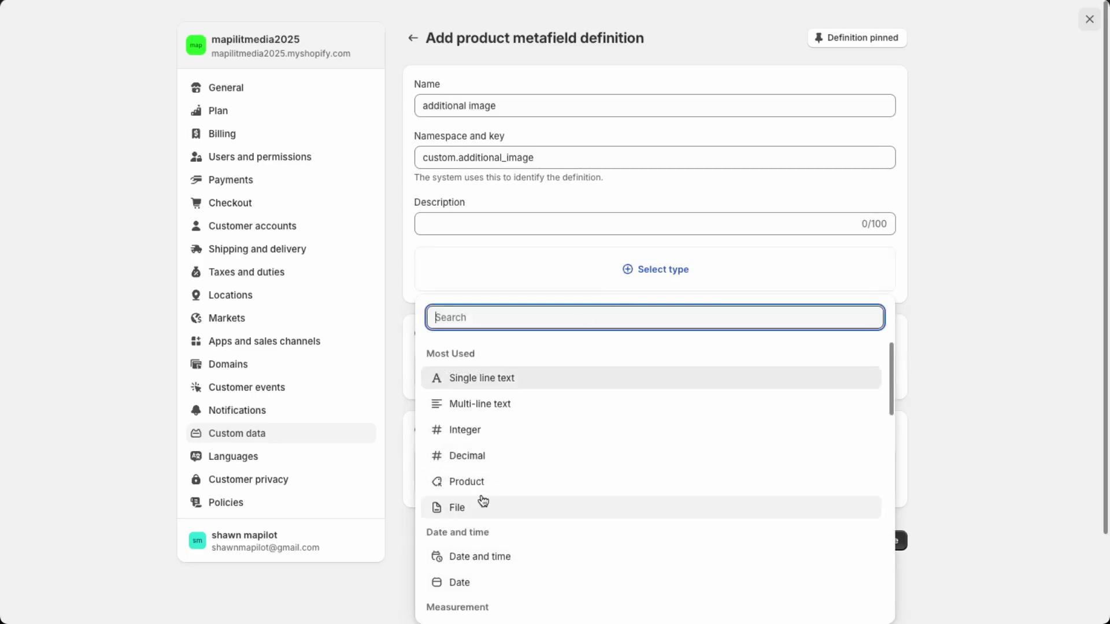
scroll(480, 501, "down", 1)
left_click(482, 432)
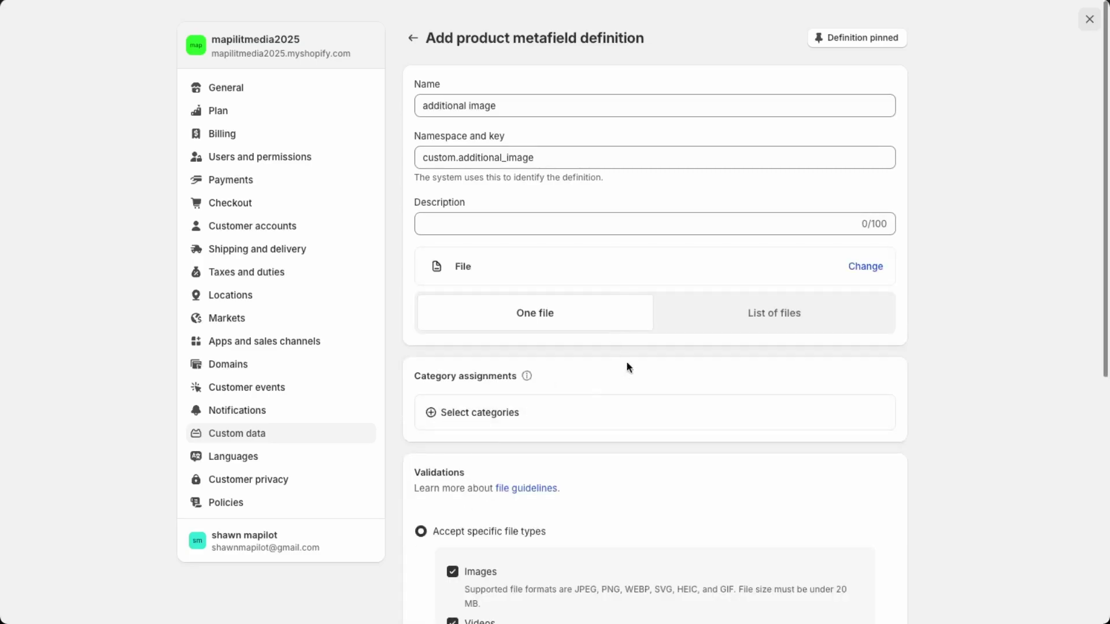
Exclude Videos from the accepted file types of the additional image definition, leaving only Images, and save it
scroll(577, 338, "down", 1)
scroll(577, 343, "down", 1)
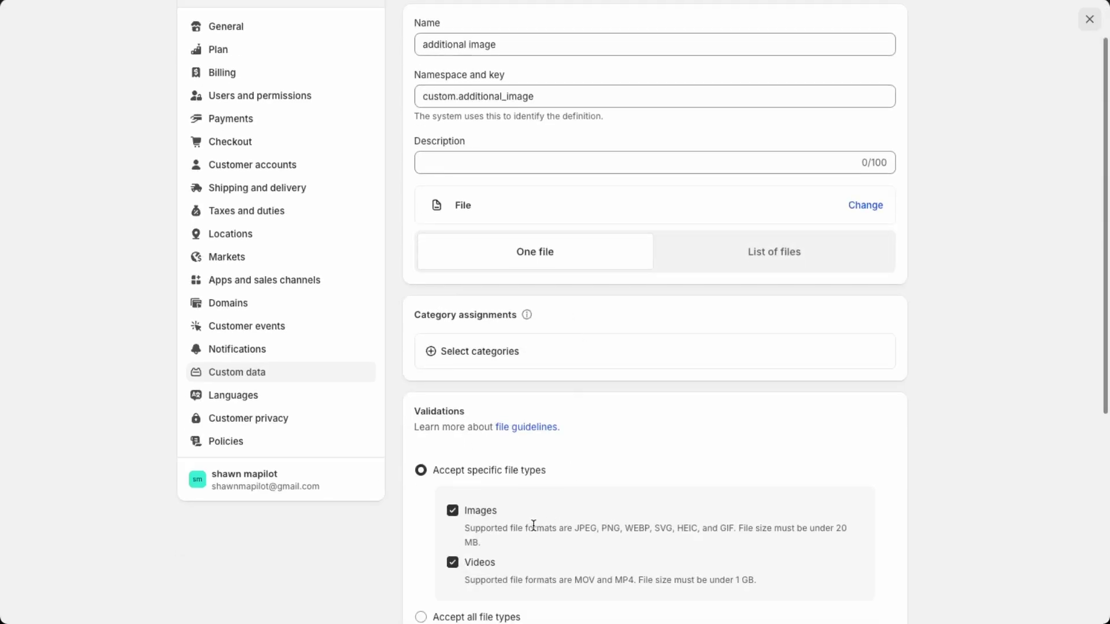
scroll(532, 527, "down", 2)
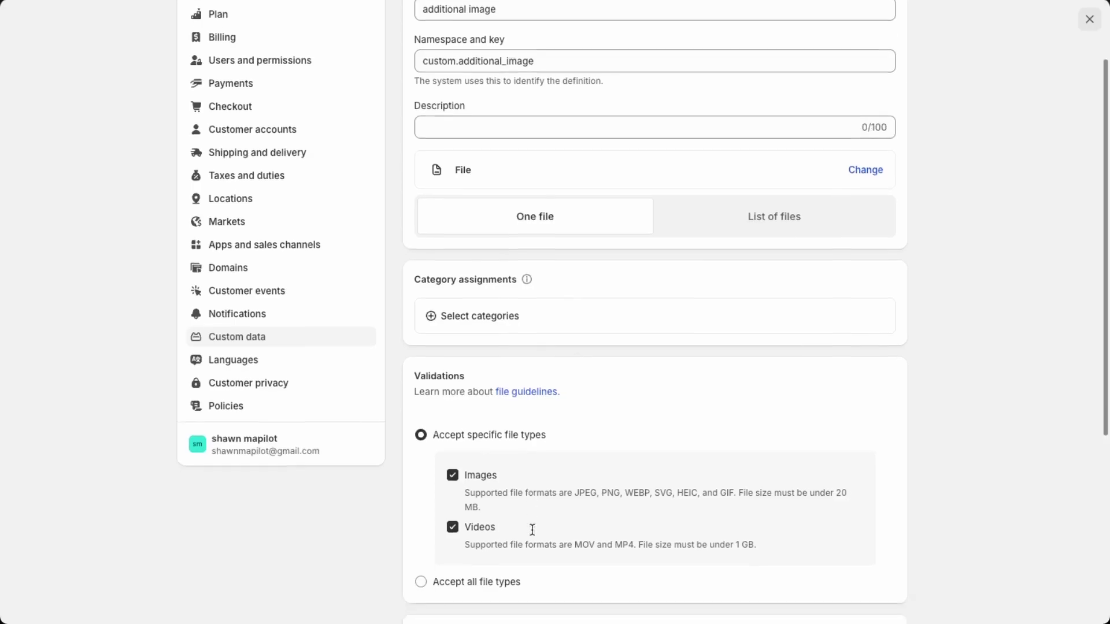
left_click(477, 522)
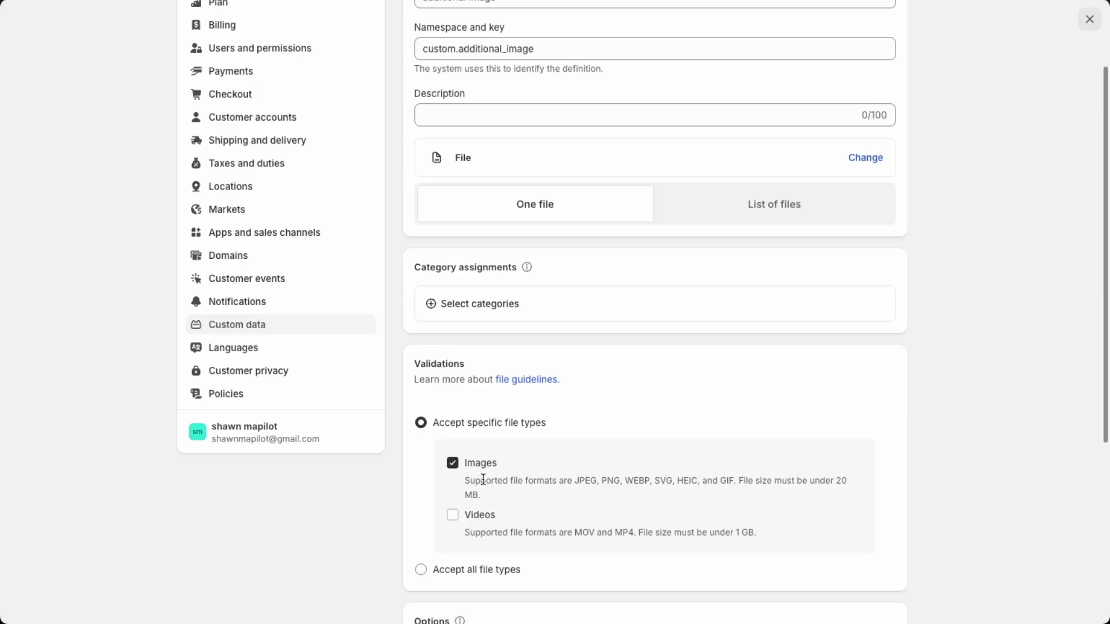
scroll(489, 476, "down", 2)
scroll(685, 529, "up", 5)
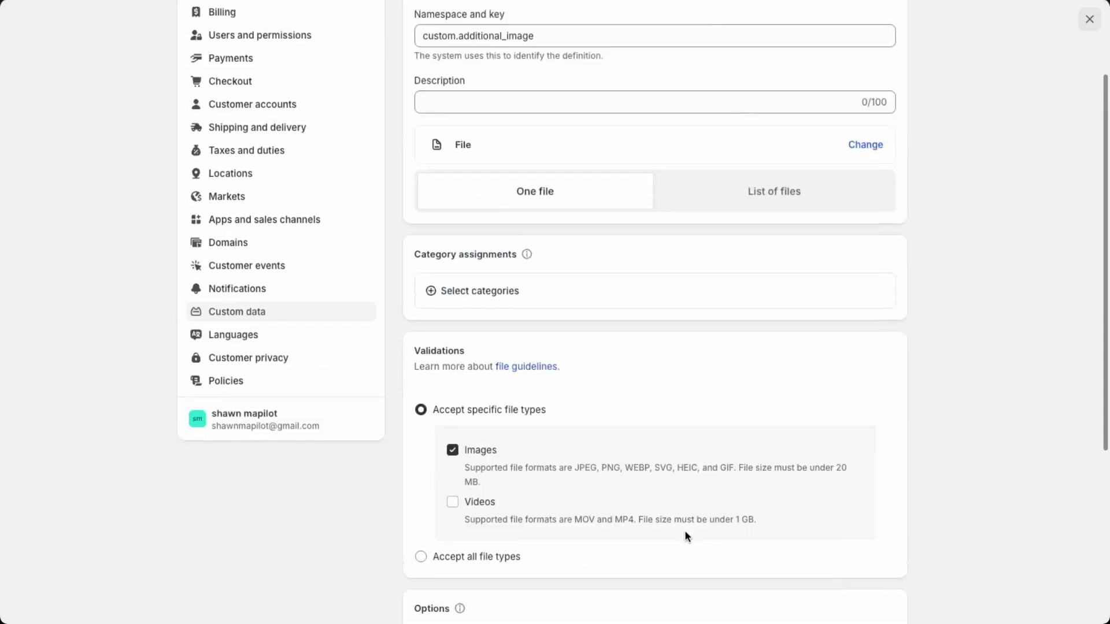
scroll(671, 464, "down", 5)
left_click(887, 580)
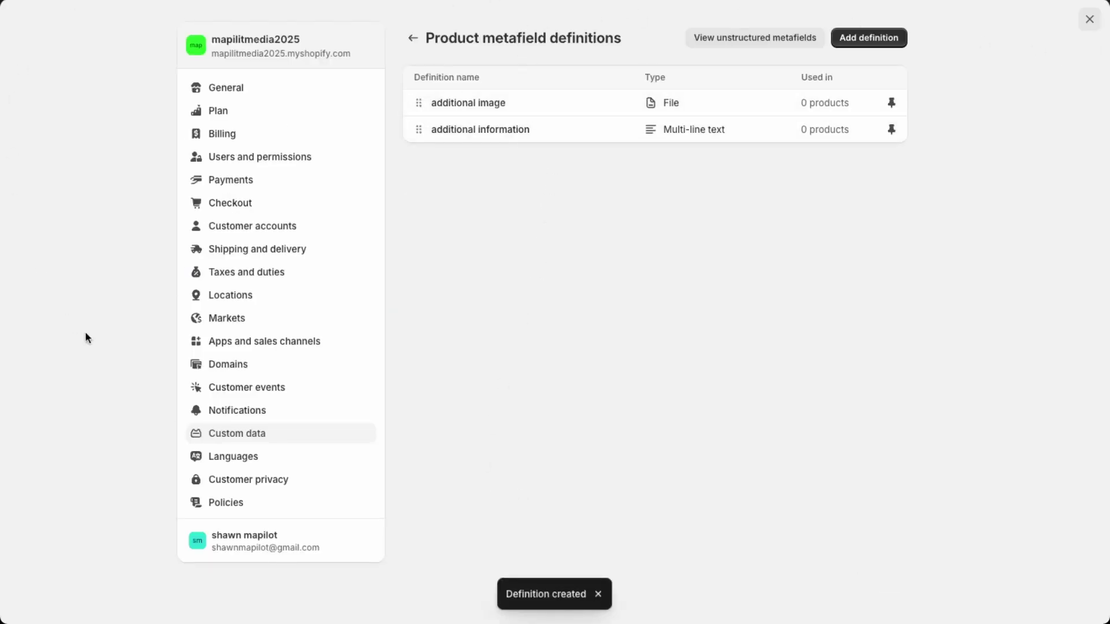
Leave the store settings and open the current Taste theme for customization
left_click(1091, 21)
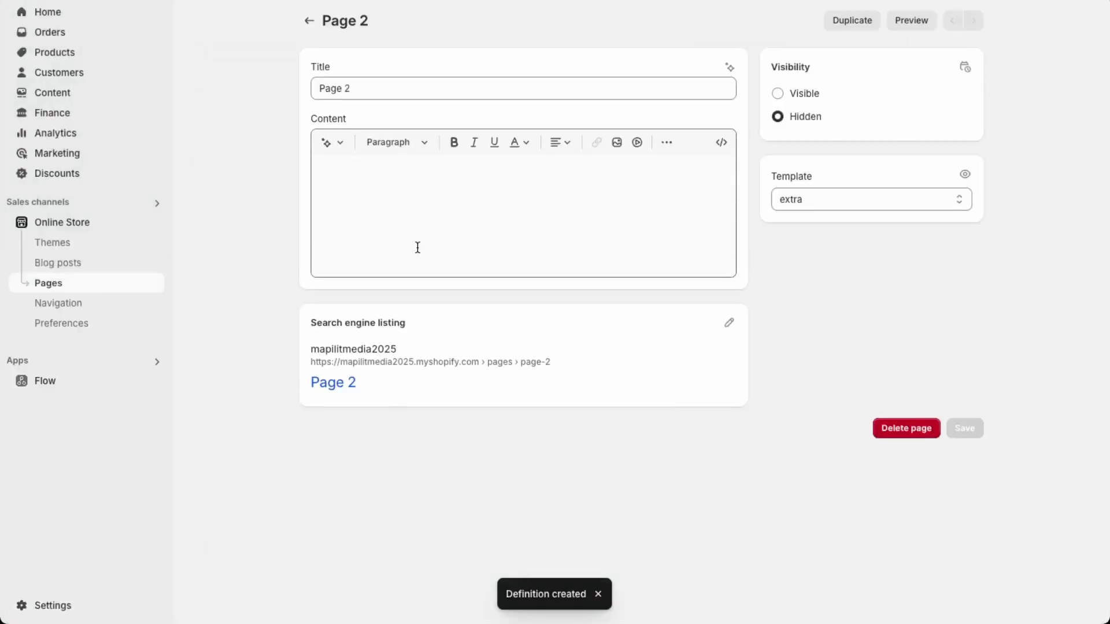
left_click(79, 239)
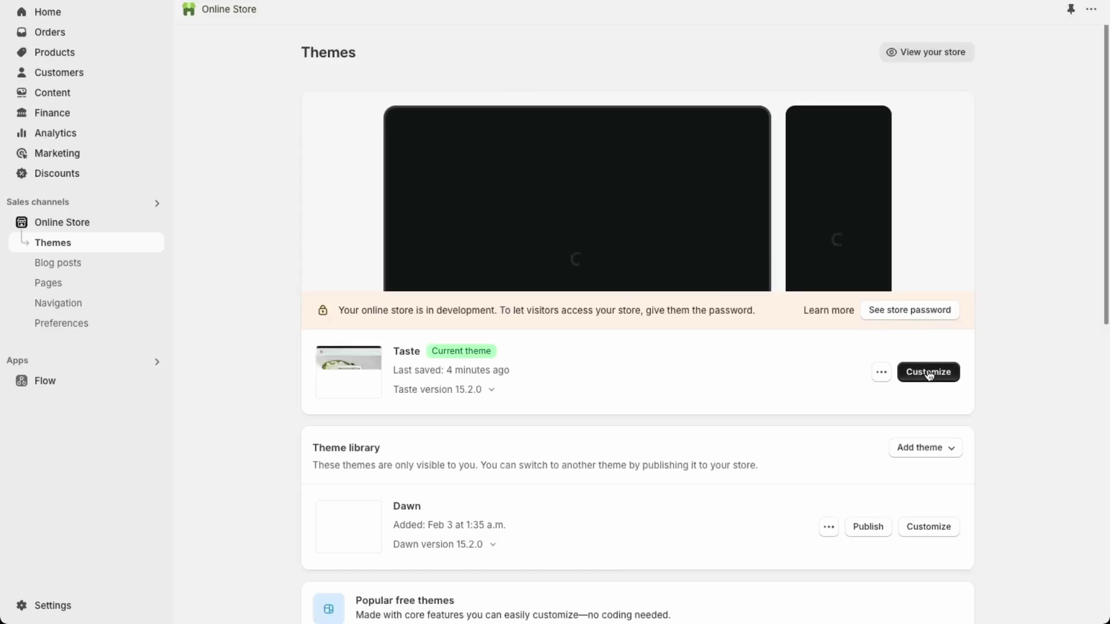
left_click(929, 374)
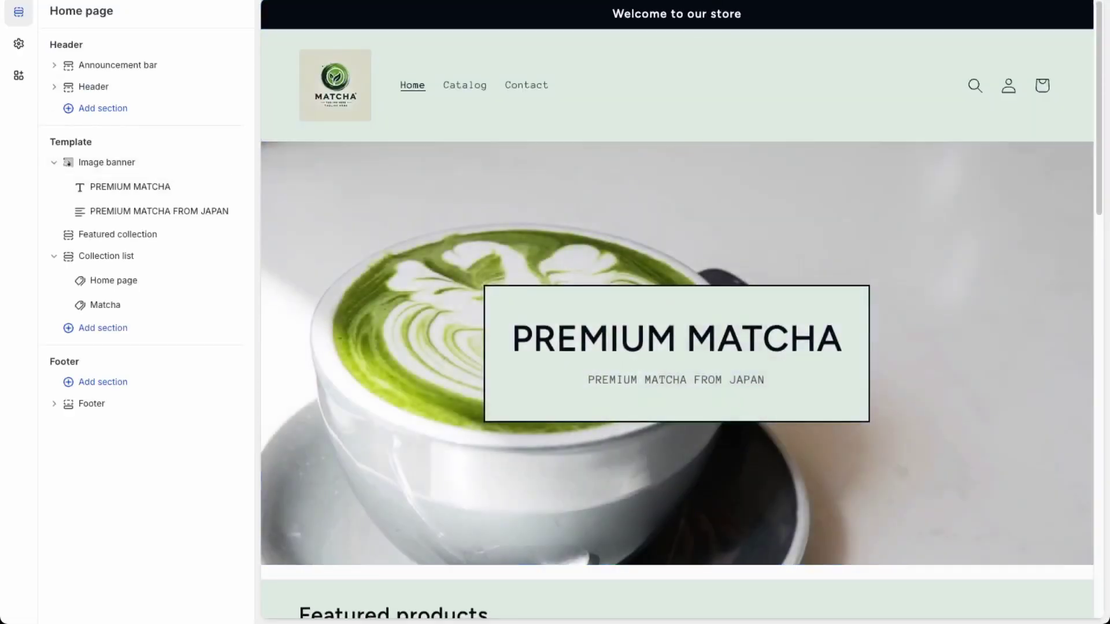
Create a product template named "product additional fields" based on Default product
left_click(587, 1)
left_click(576, 56)
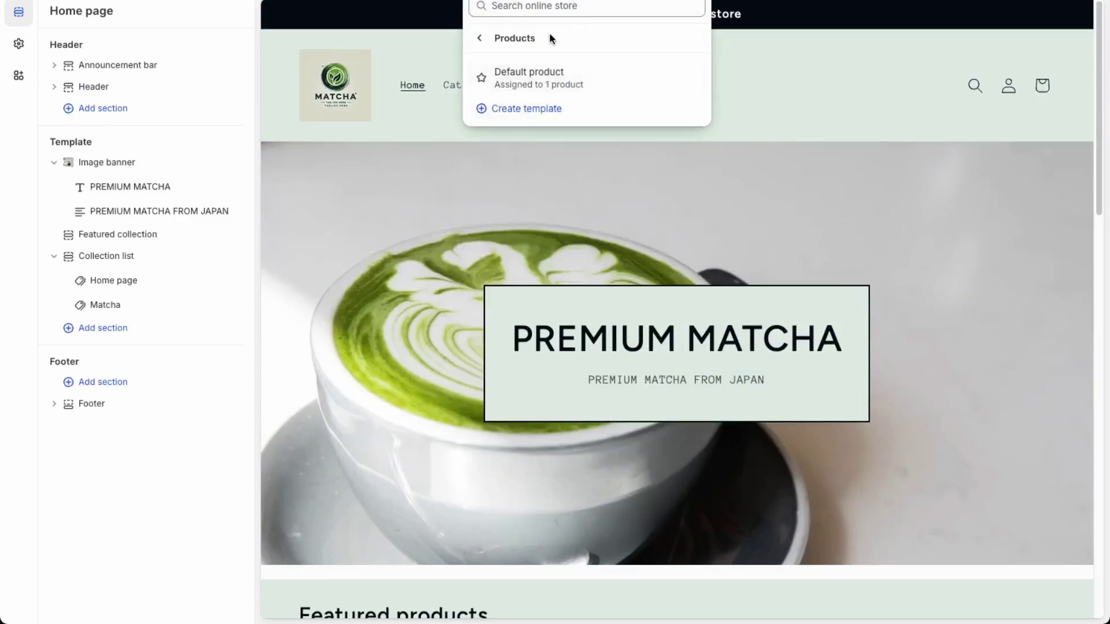
left_click(527, 109)
left_click(478, 276)
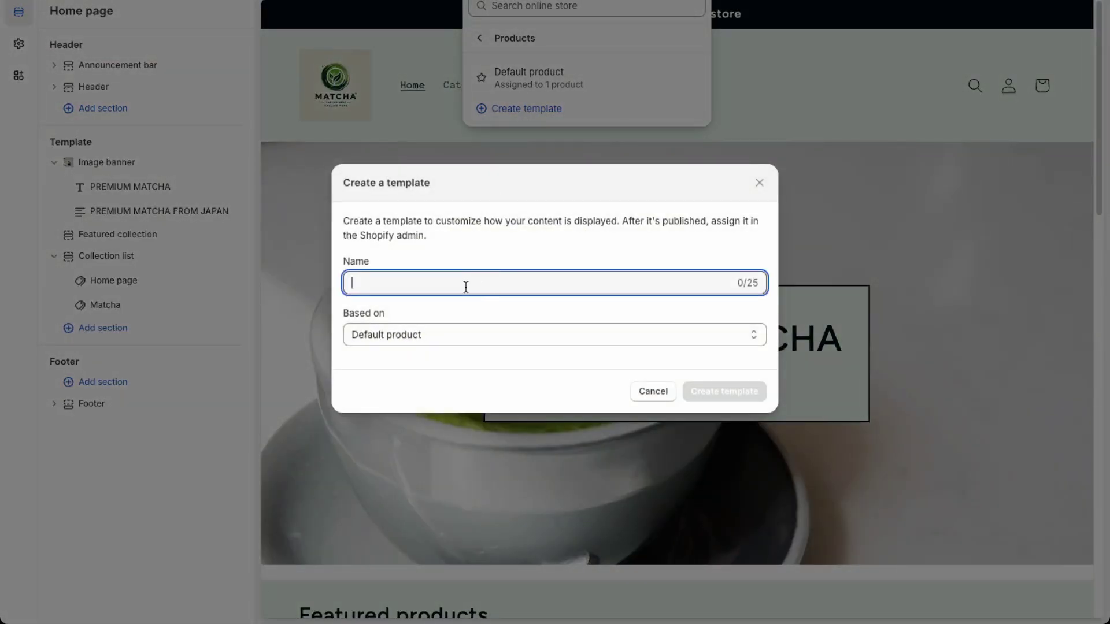
type("product")
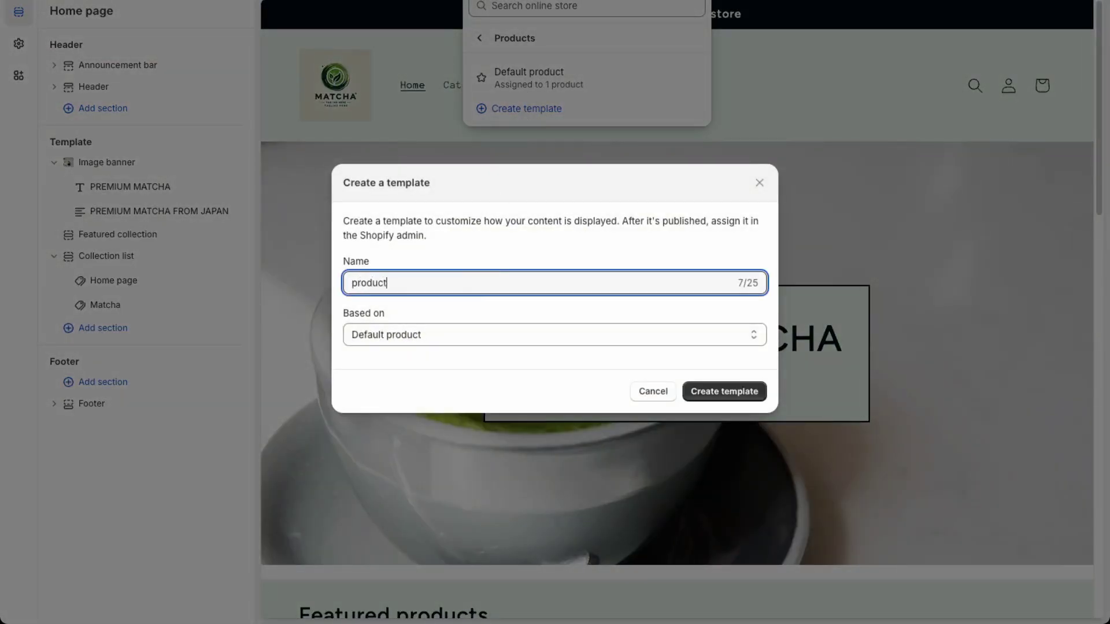
type(" with additional")
left_click(409, 281)
key("BackSpace")
key("BackSpace")
key("BackSpace")
key("BackSpace")
key("BackSpace")
key("BackSpace")
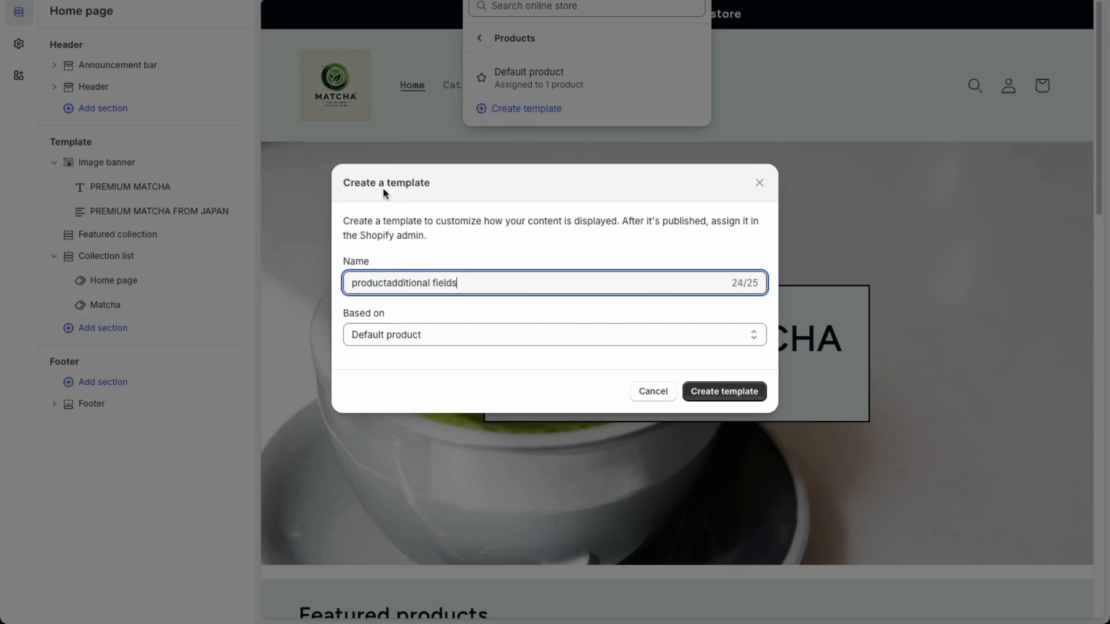
key("ctrl+Left")
key("ctrl+Left")
left_click(731, 391)
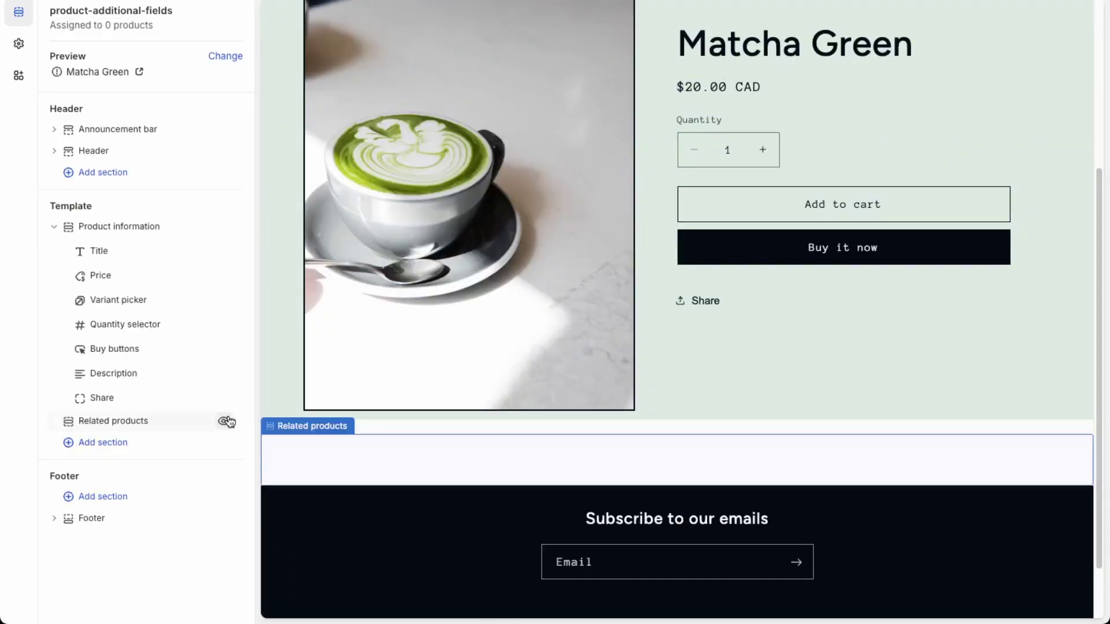
Hide the Related products section and add an Image with text section to the product template
left_click(223, 421)
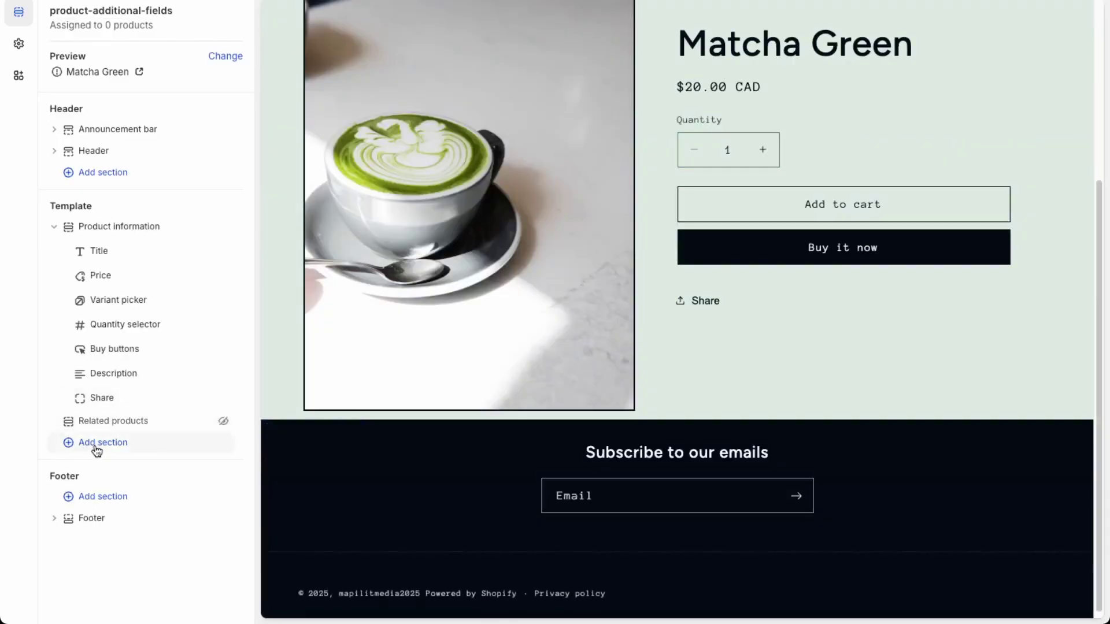
left_click(96, 443)
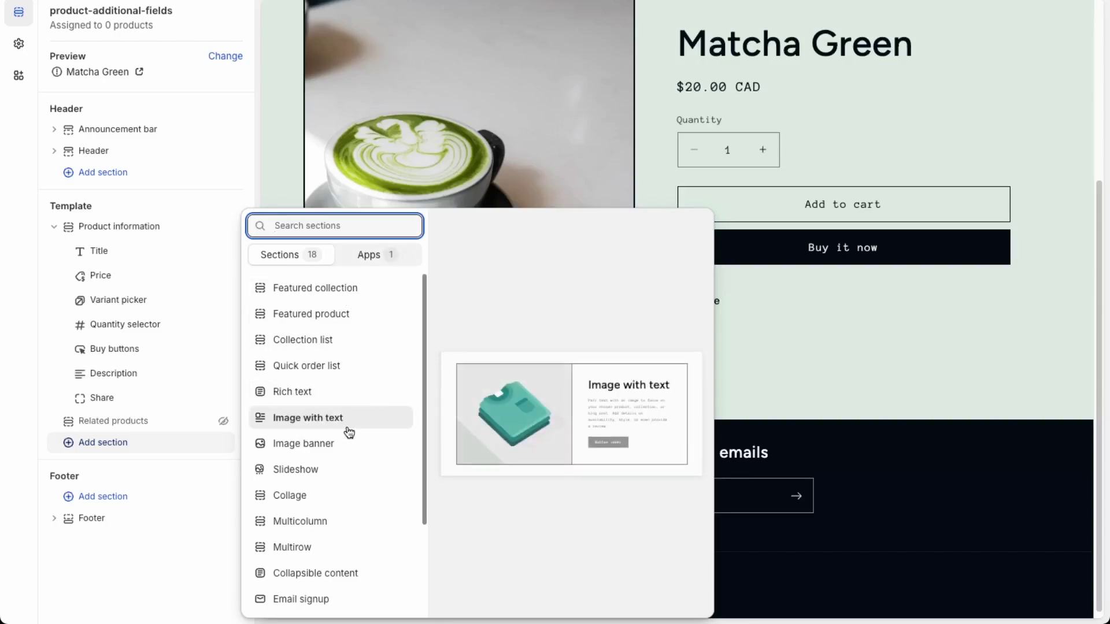
left_click(308, 416)
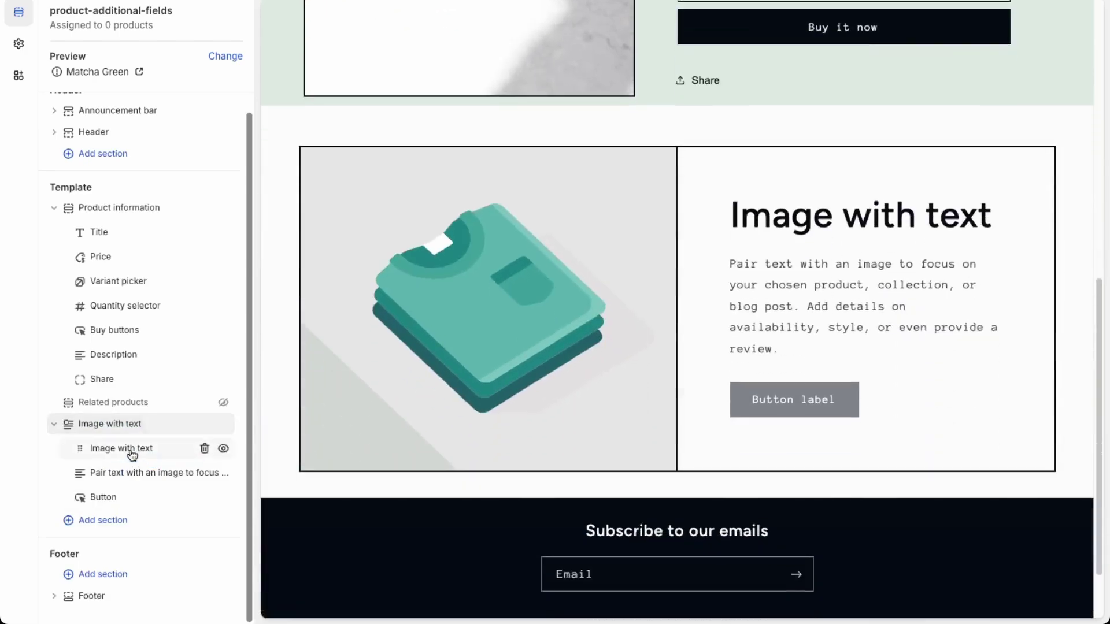
Insert the product's additional information metafield into the content of the Image with text section's text block
left_click(847, 228)
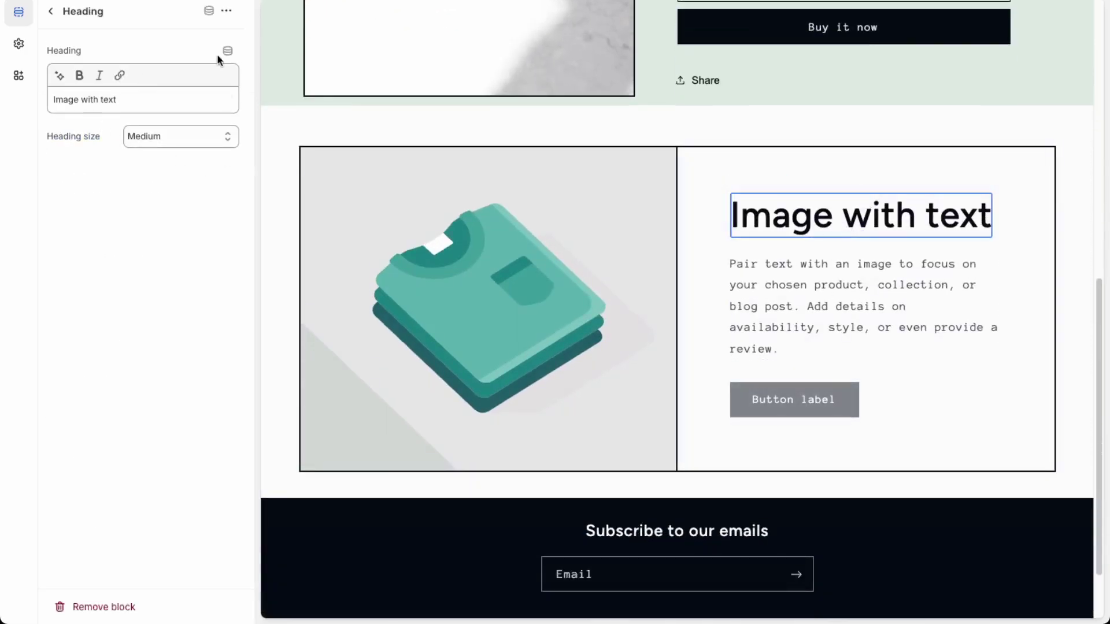
left_click(851, 276)
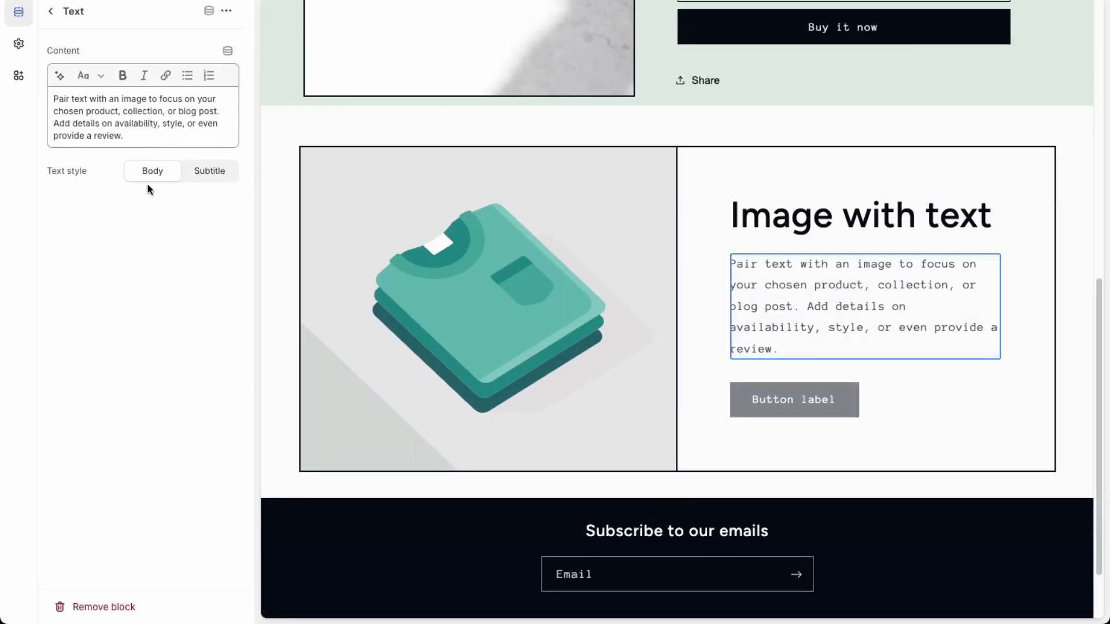
left_click(228, 52)
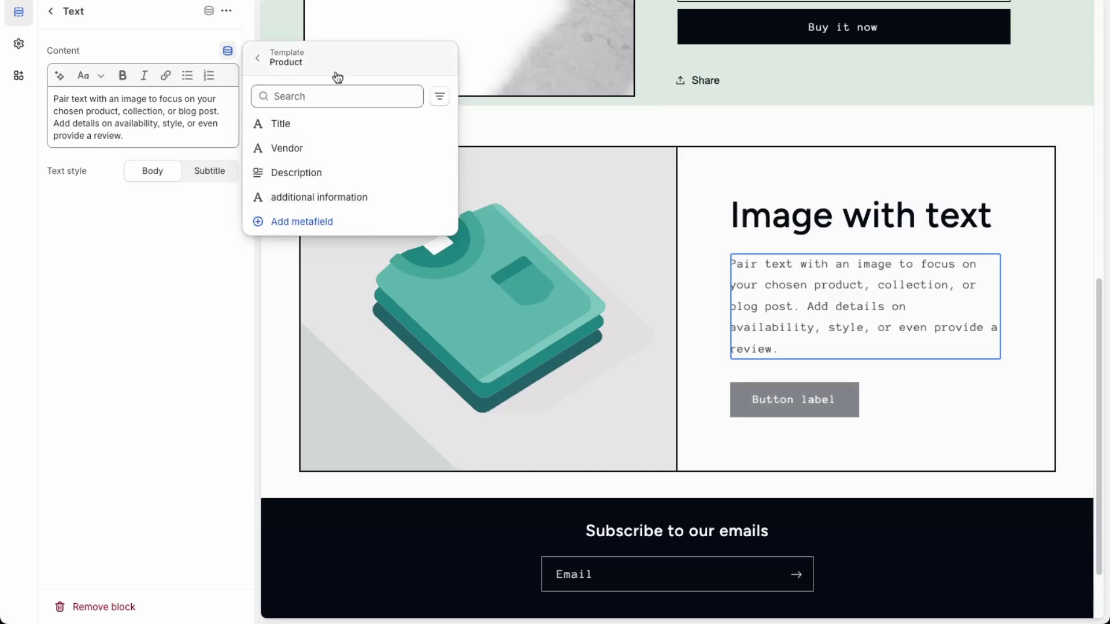
left_click(324, 197)
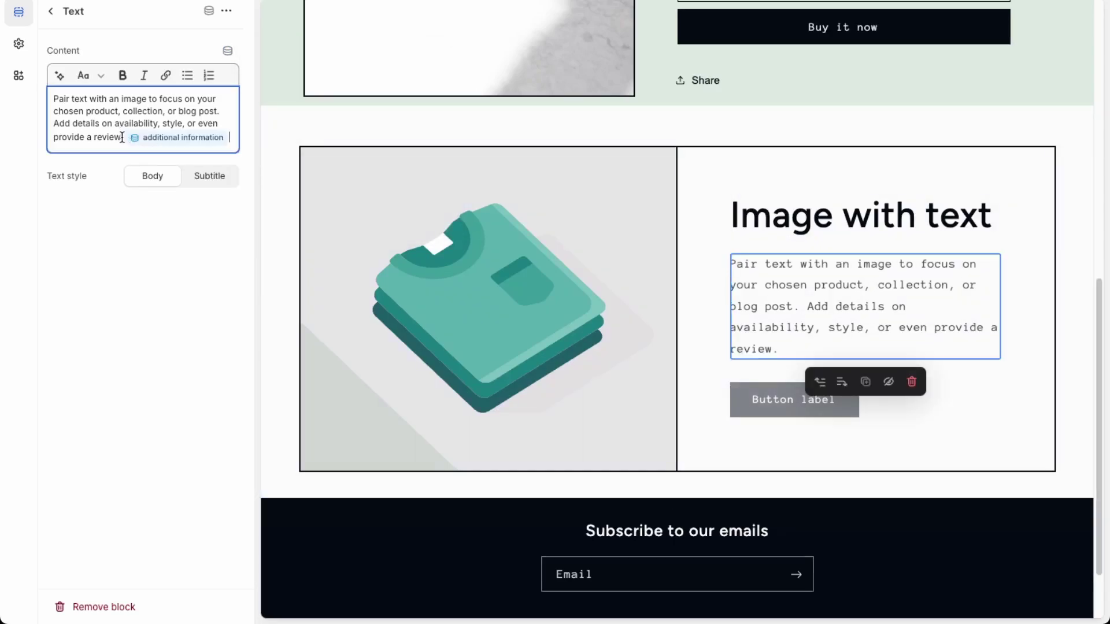
Remove the placeholder paragraph from the text block's content, keeping only the additional information metafield
left_click_drag(55, 100, 114, 143)
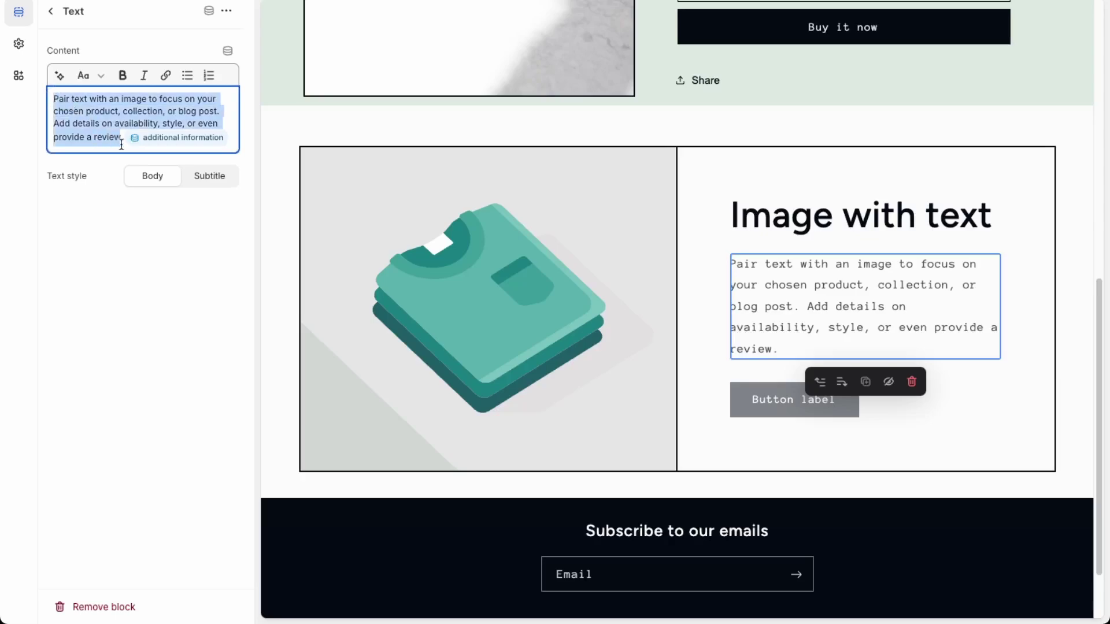
left_click(122, 144)
key("BackSpace")
key("BackSpace")
key("BackSpace")
key("BackSpace")
key("BackSpace")
key("BackSpace")
key("BackSpace")
key("BackSpace")
key("BackSpace")
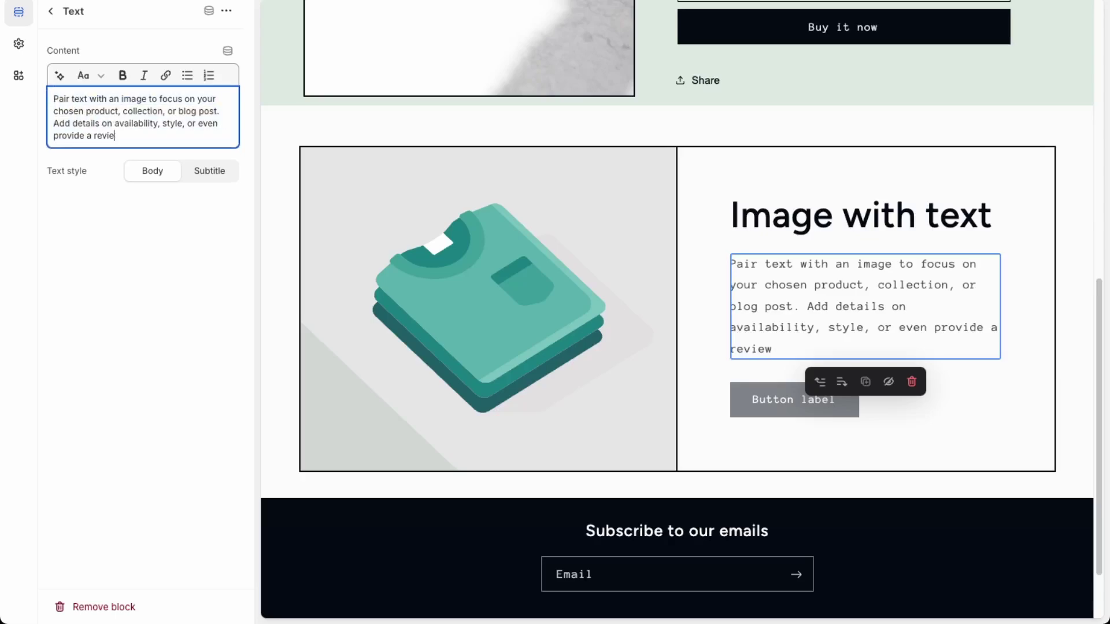
key("ctrl+a")
key("BackSpace")
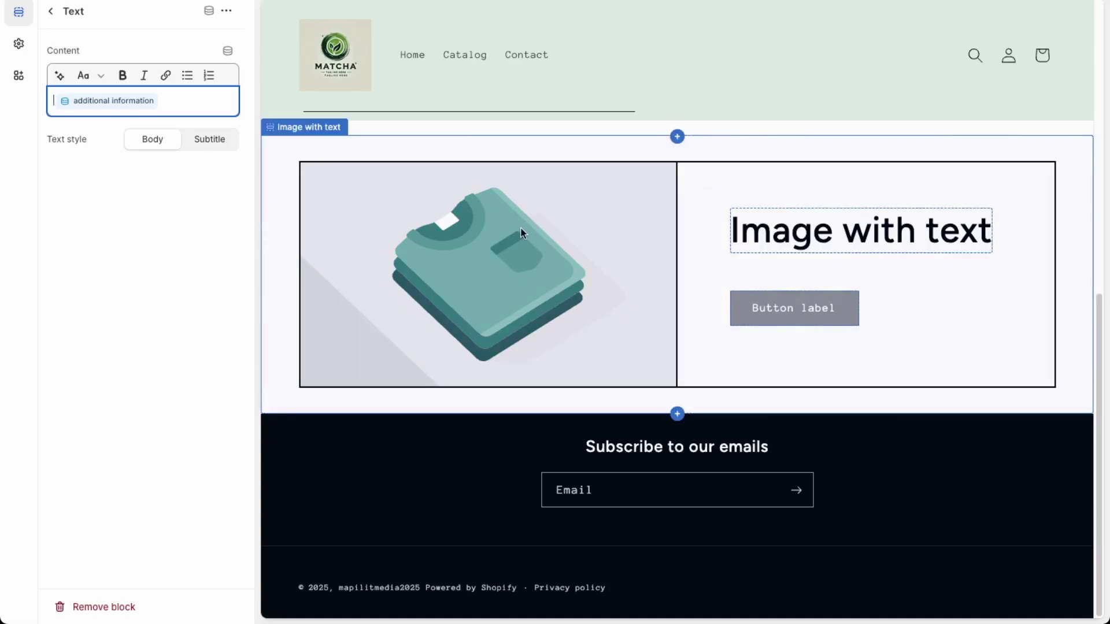
Connect the Image with text section's image to the product's additional image metafield
left_click(496, 281)
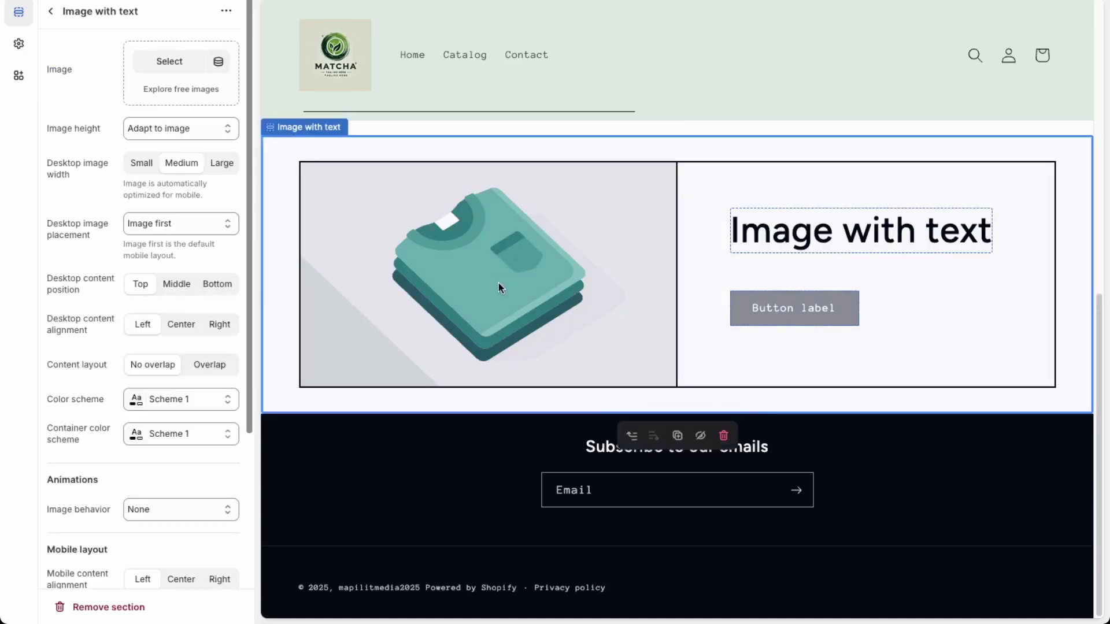
left_click(220, 62)
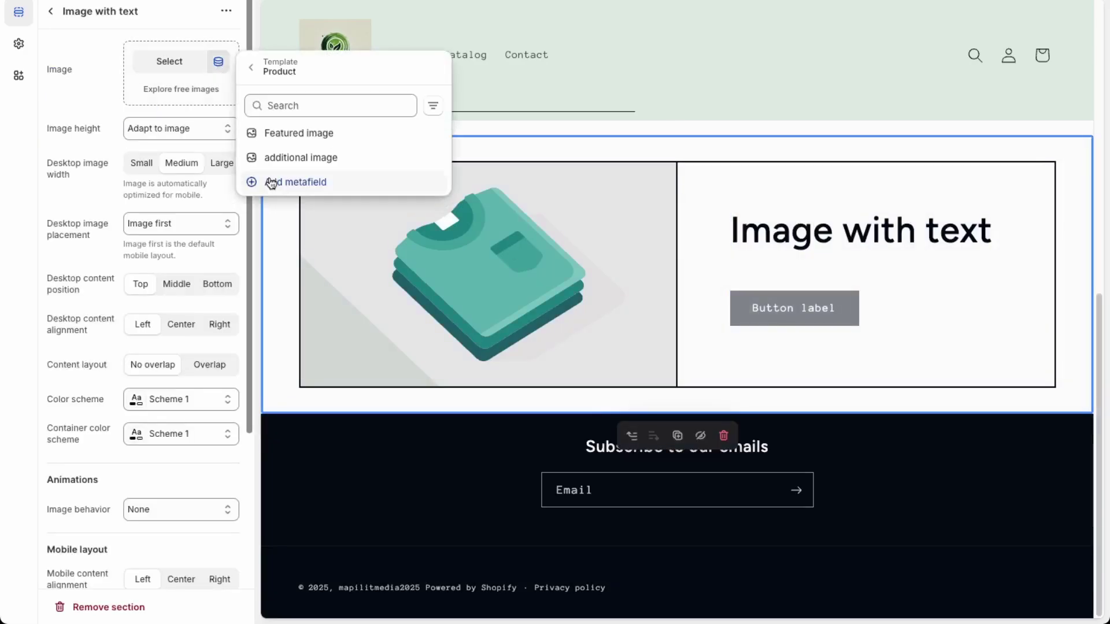
left_click(272, 162)
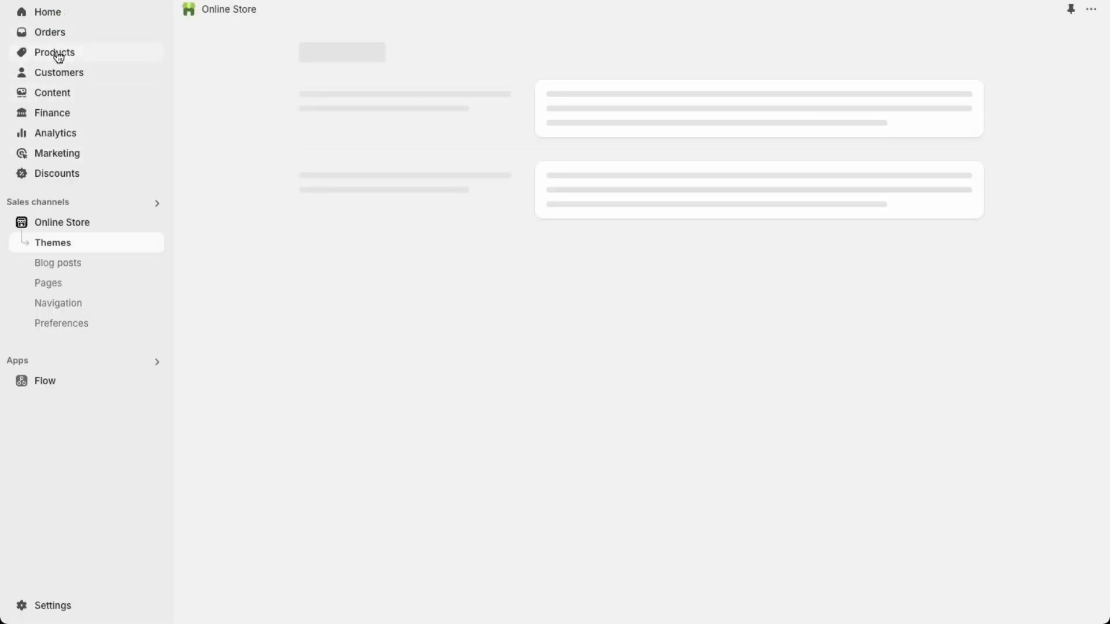
Open the Matcha Green product and set its additional image metafield to the mathca-logo WEBP file
left_click(57, 57)
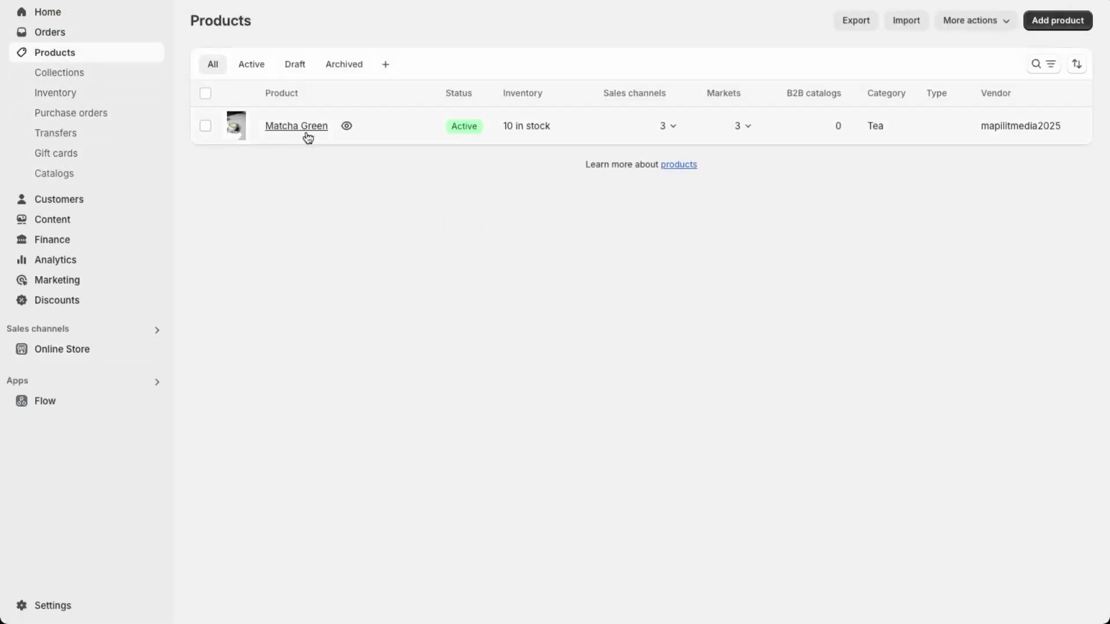
left_click(306, 127)
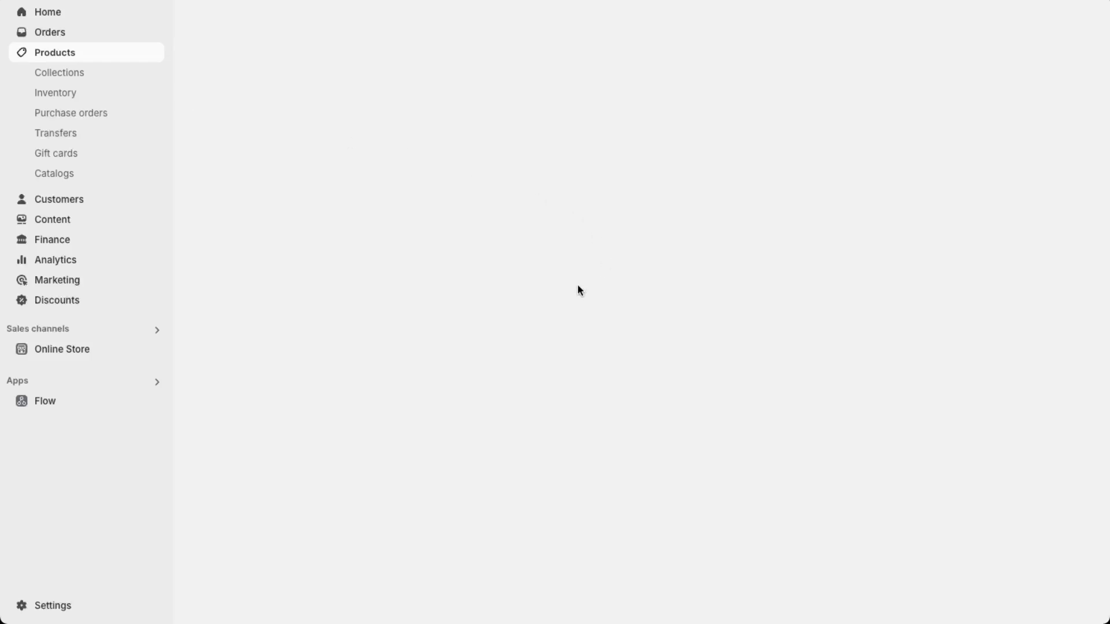
scroll(578, 287, "down", 12)
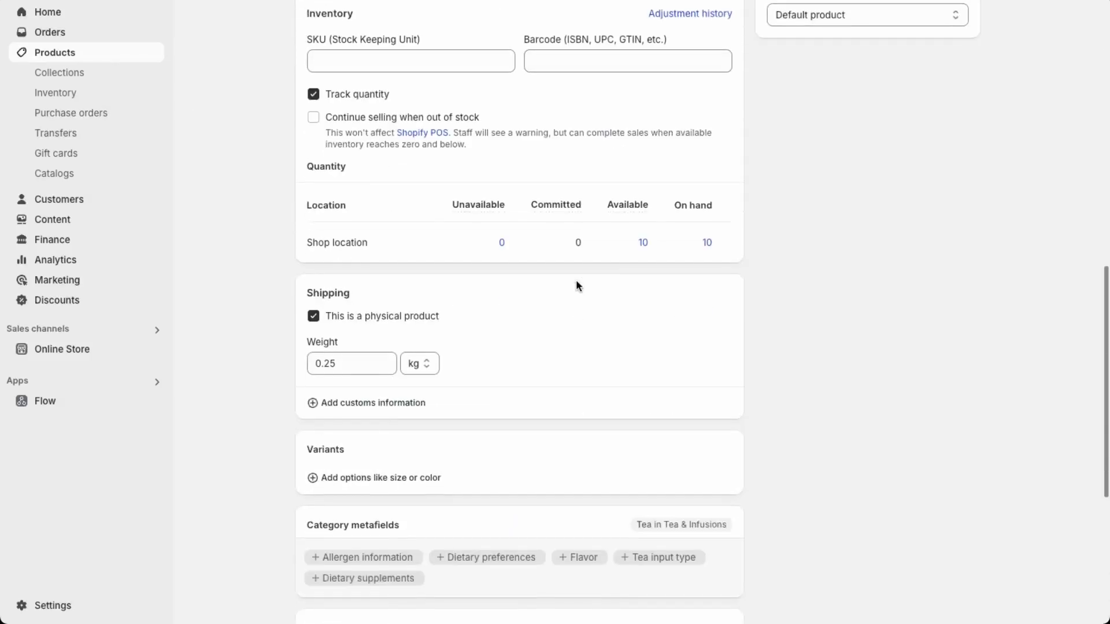
scroll(576, 279, "down", 5)
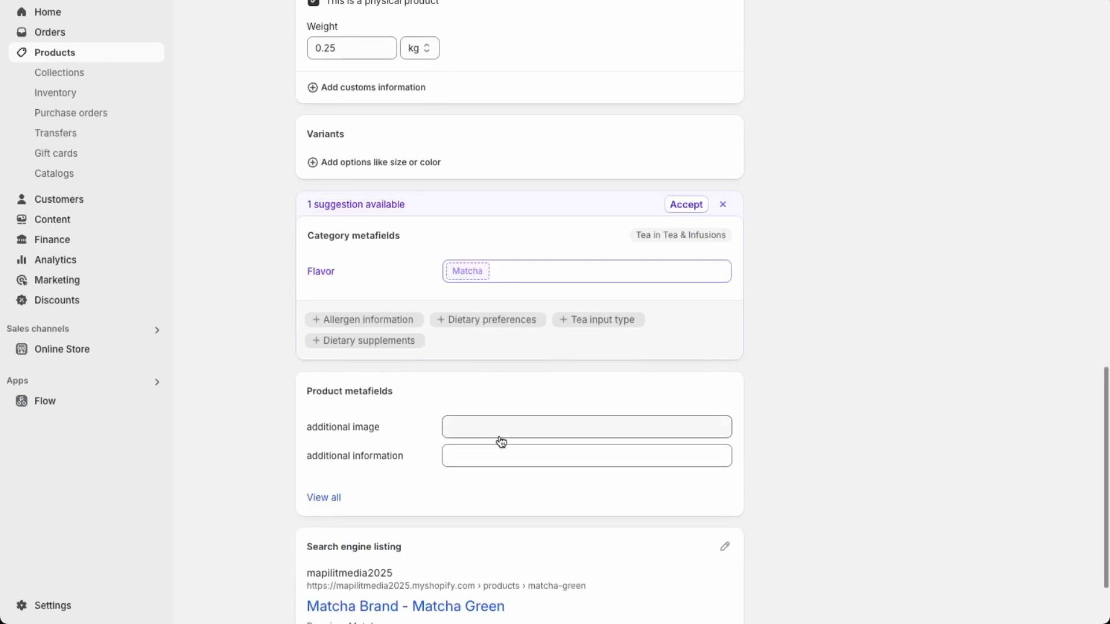
left_click(498, 431)
left_click(468, 426)
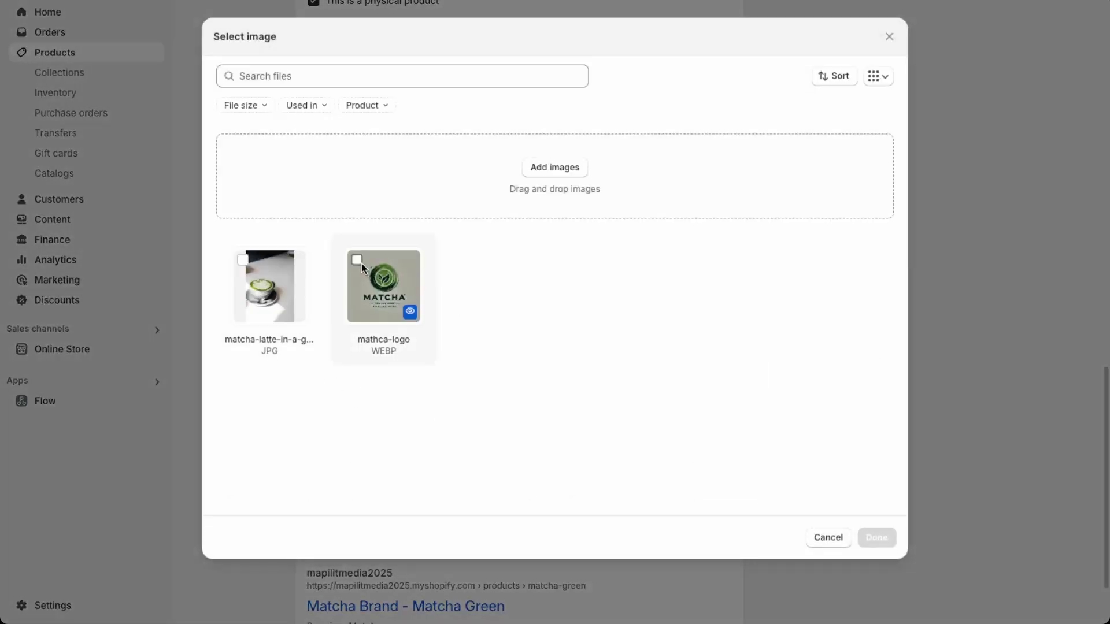
left_click(357, 261)
left_click(876, 537)
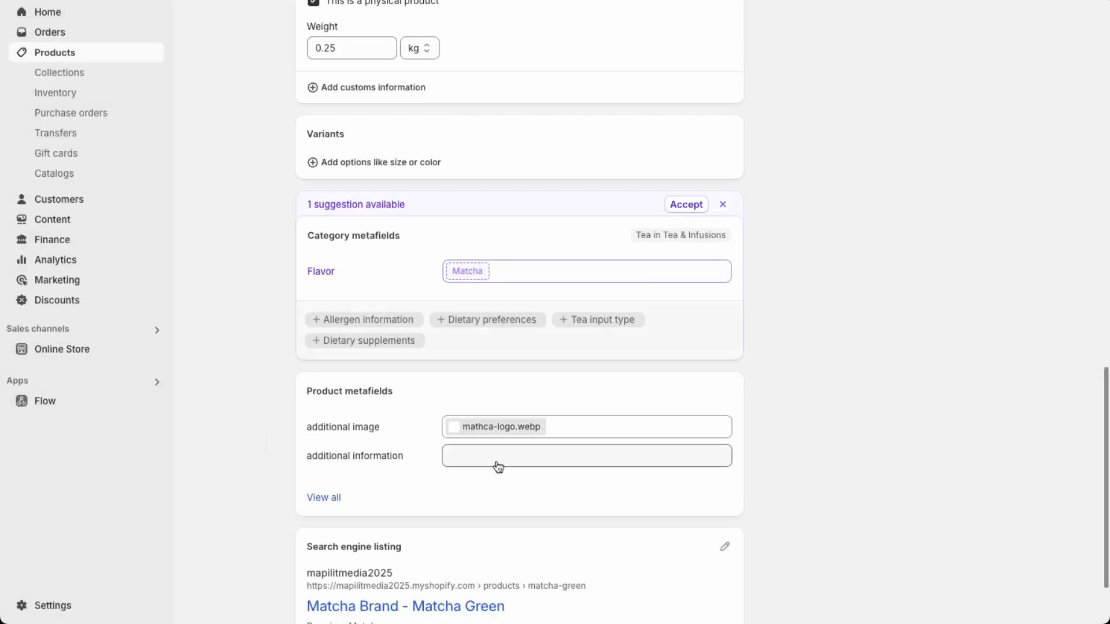
Fill the additional information metafield with "test for additonal description custom field" and save the product
left_click(498, 467)
type("tse")
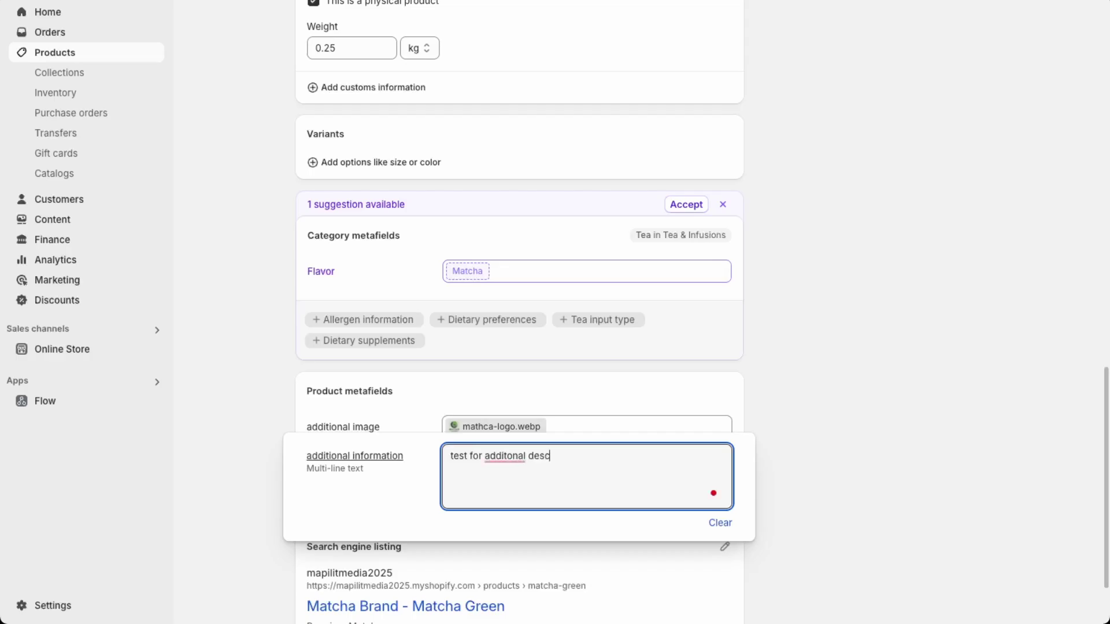
type("iption custom field")
left_click(800, 399)
scroll(925, 289, "up", 15)
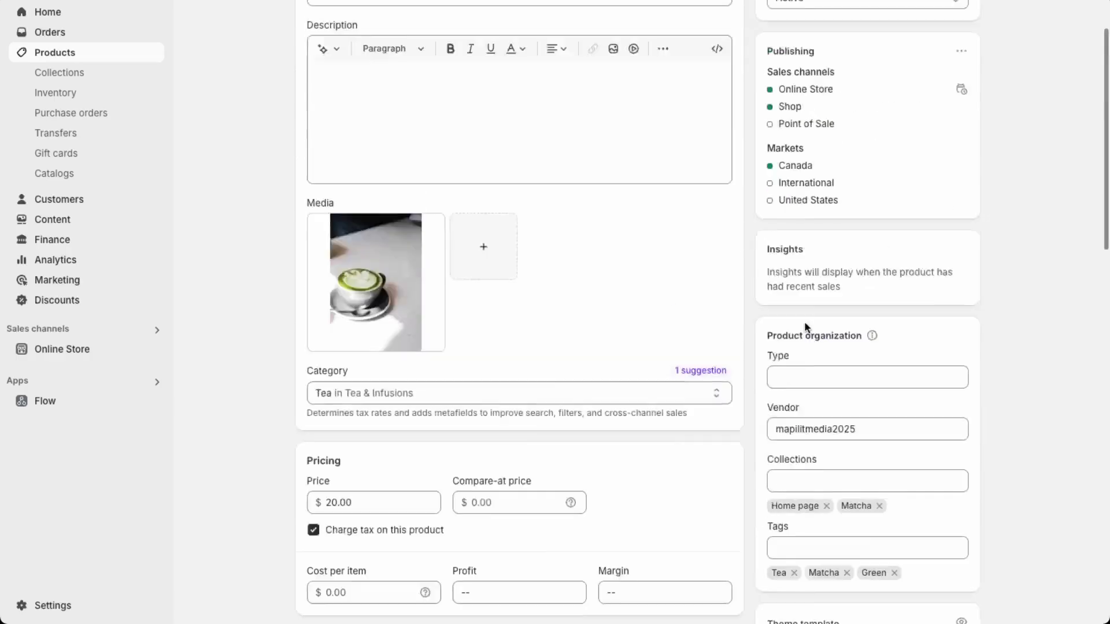
key("ctrl+s")
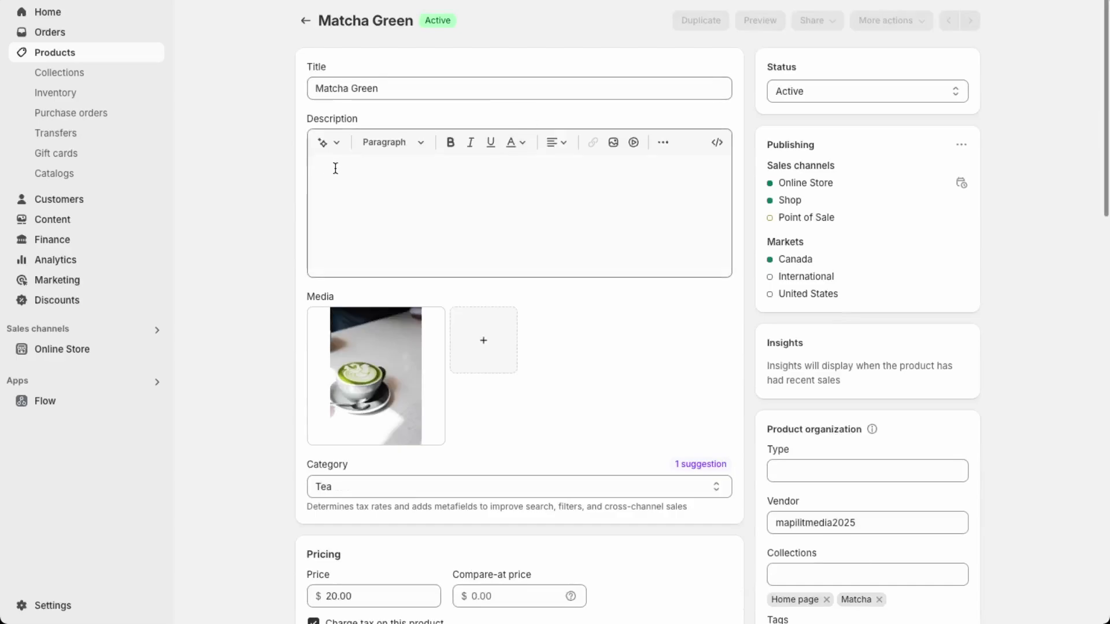
Preview the Matcha Green product page and check it for the additional image and information
left_click(774, 21)
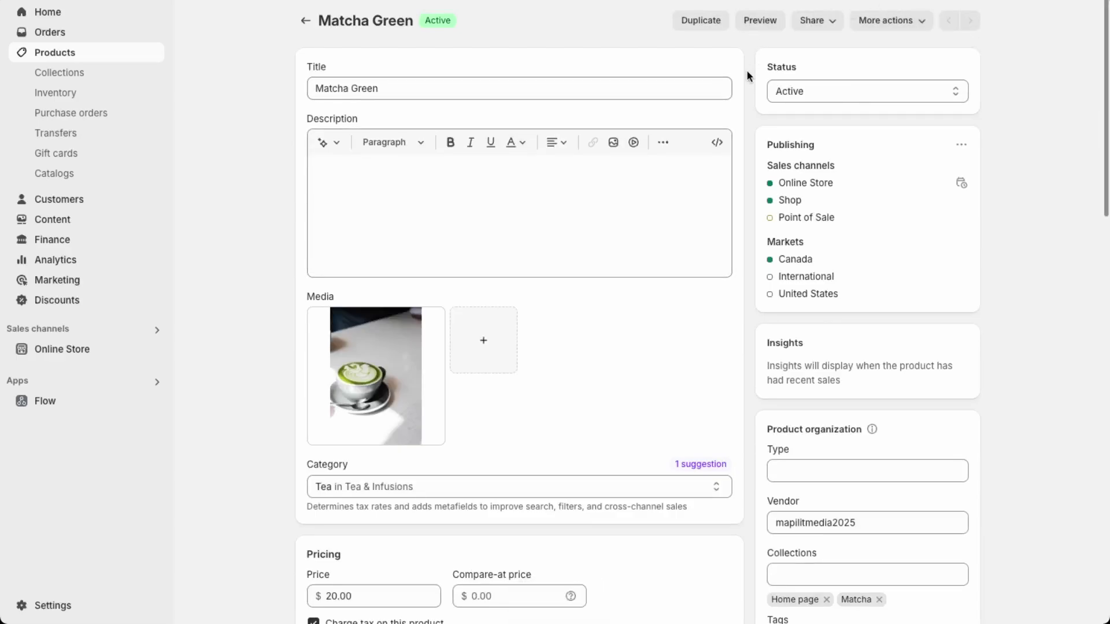
scroll(399, 416, "down", 3)
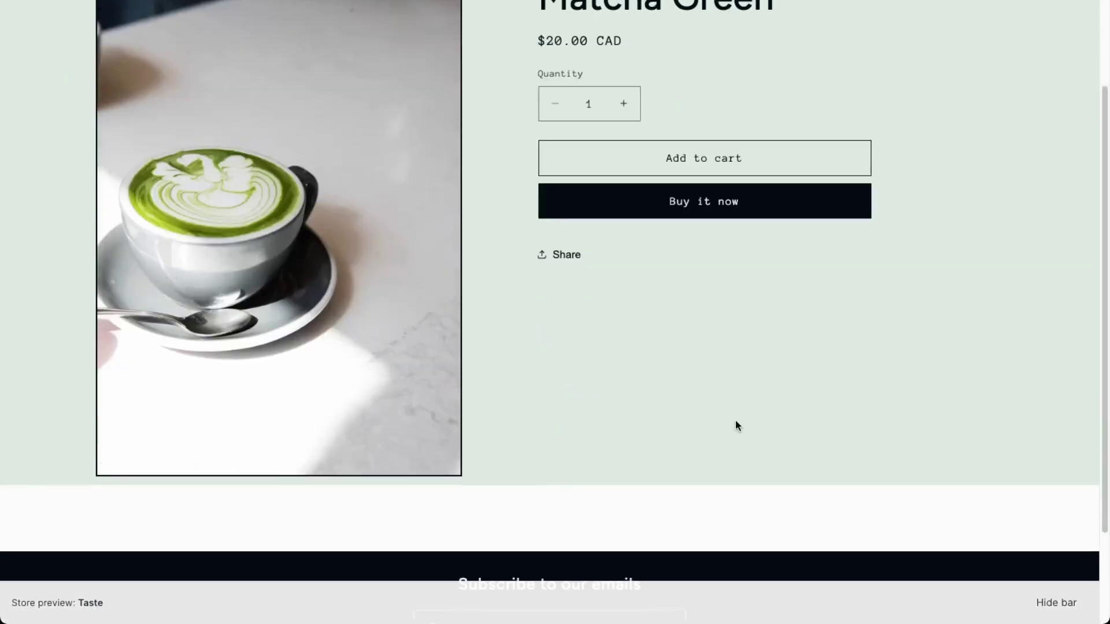
scroll(717, 413, "up", 2)
scroll(694, 388, "up", 2)
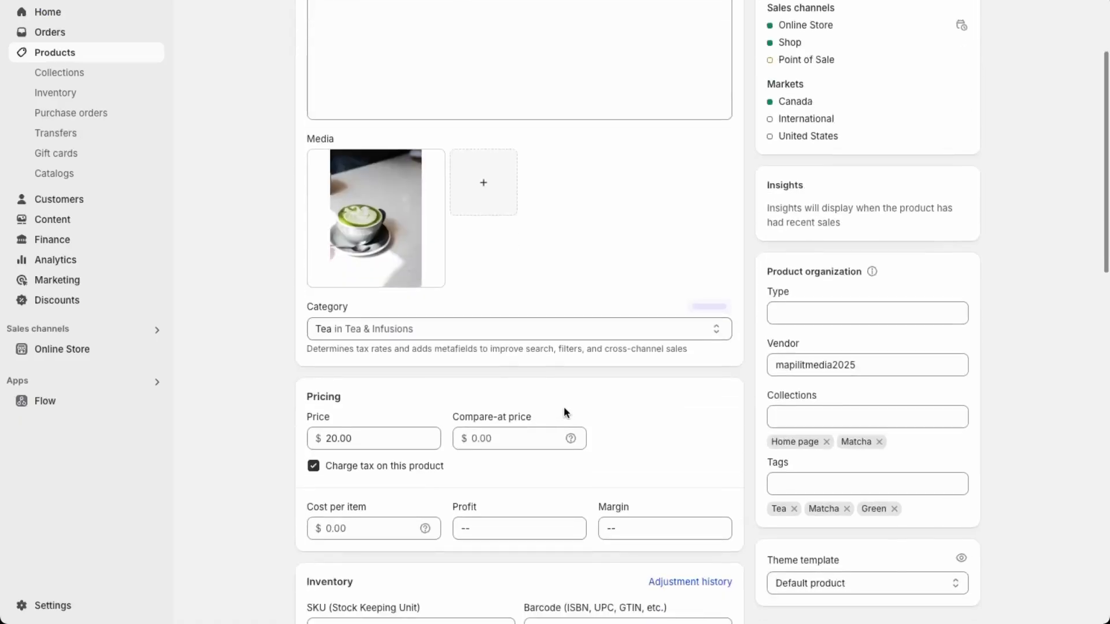
Assign the product-additional-fields theme template to the Matcha Green product and save the change
scroll(563, 407, "down", 3)
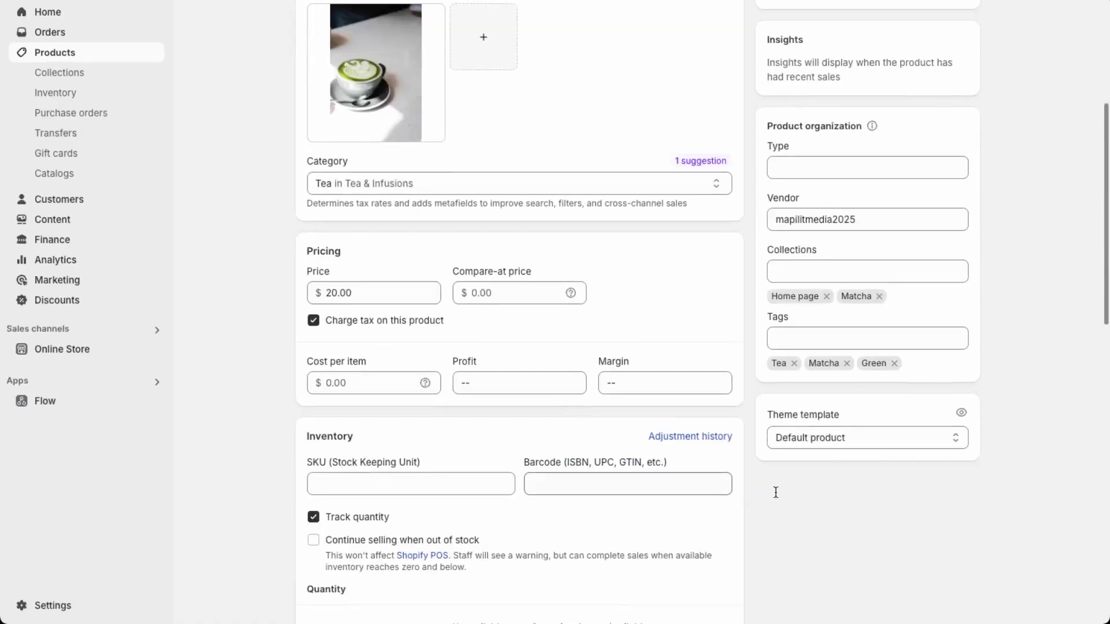
left_click(869, 440)
left_click(864, 456)
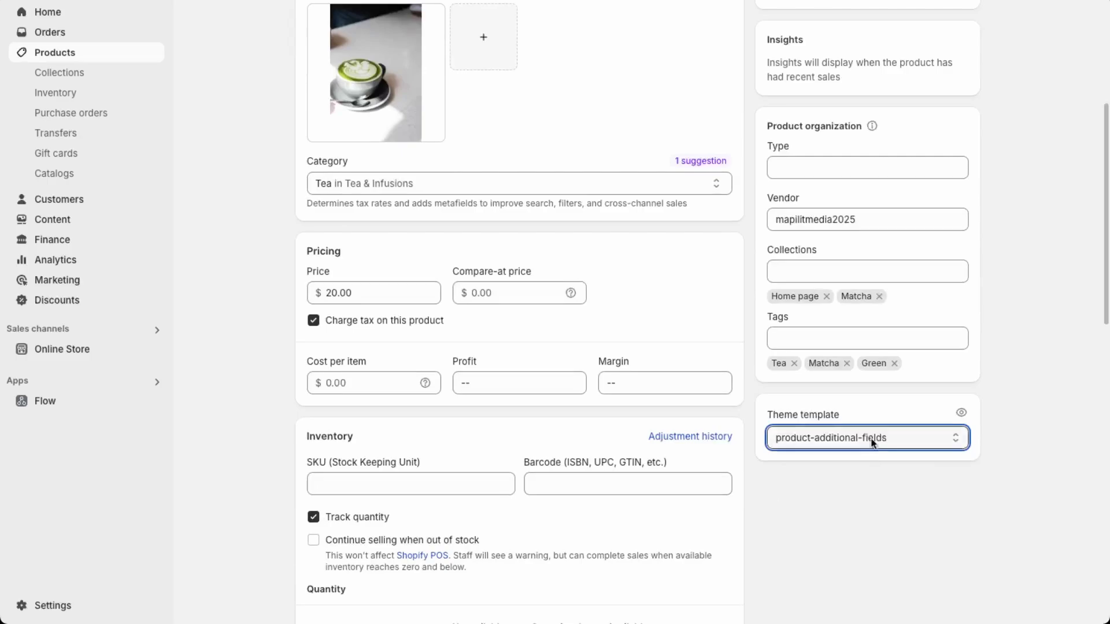
scroll(543, 264, "up", 5)
Preview the Matcha Green product page and examine the image and text in its Image with text section
left_click(761, 22)
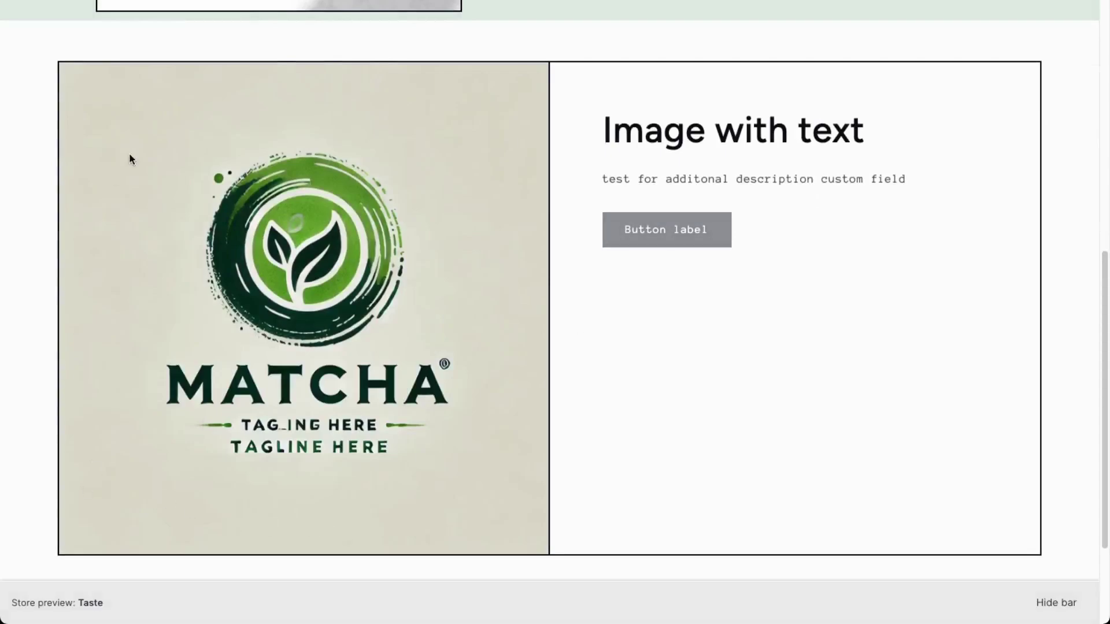
scroll(848, 491, "up", 3)
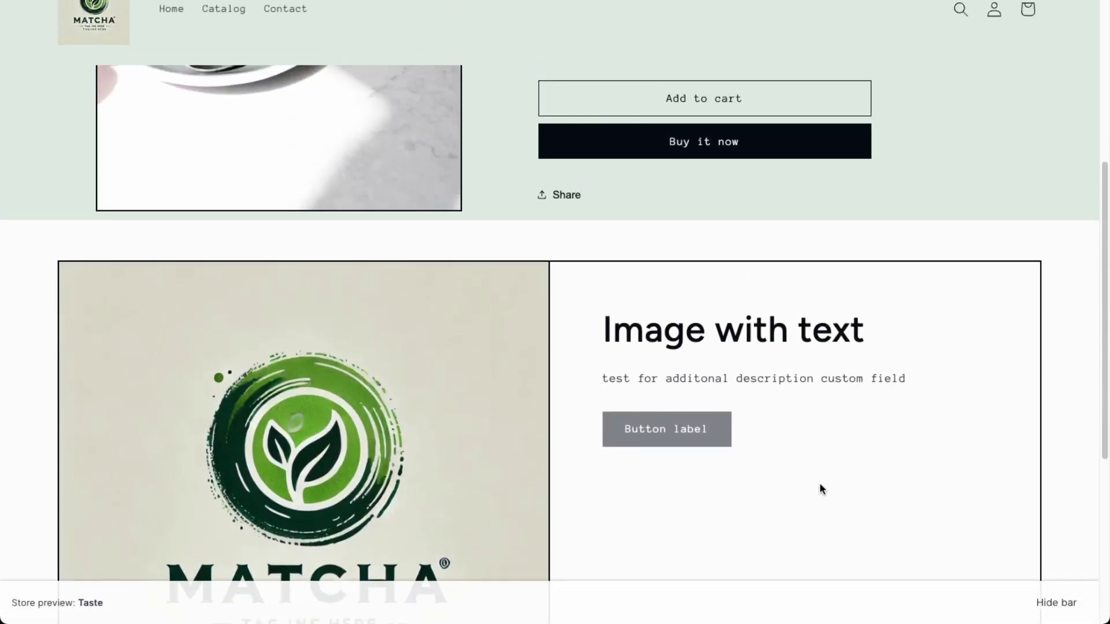
scroll(821, 481, "down", 1)
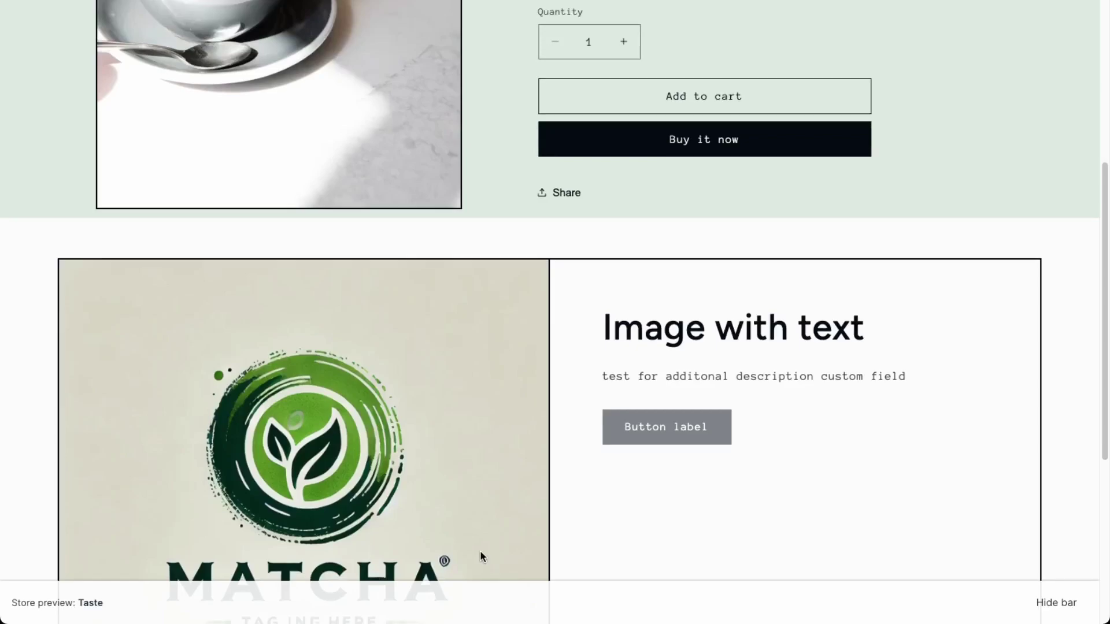
scroll(761, 485, "up", 3)
scroll(762, 479, "up", 2)
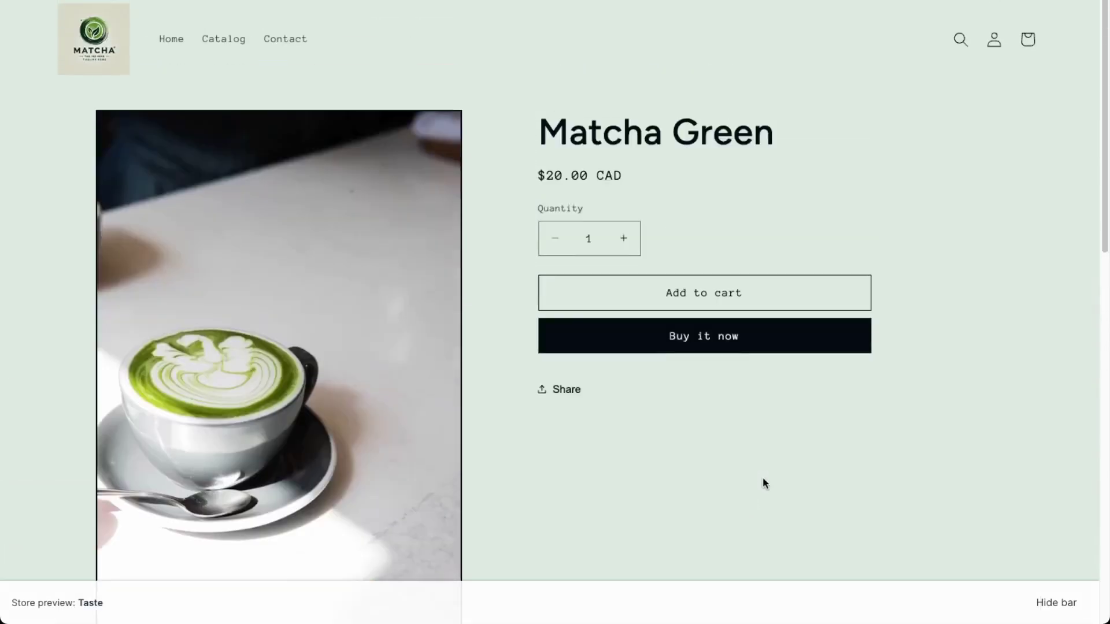
scroll(838, 264, "down", 2)
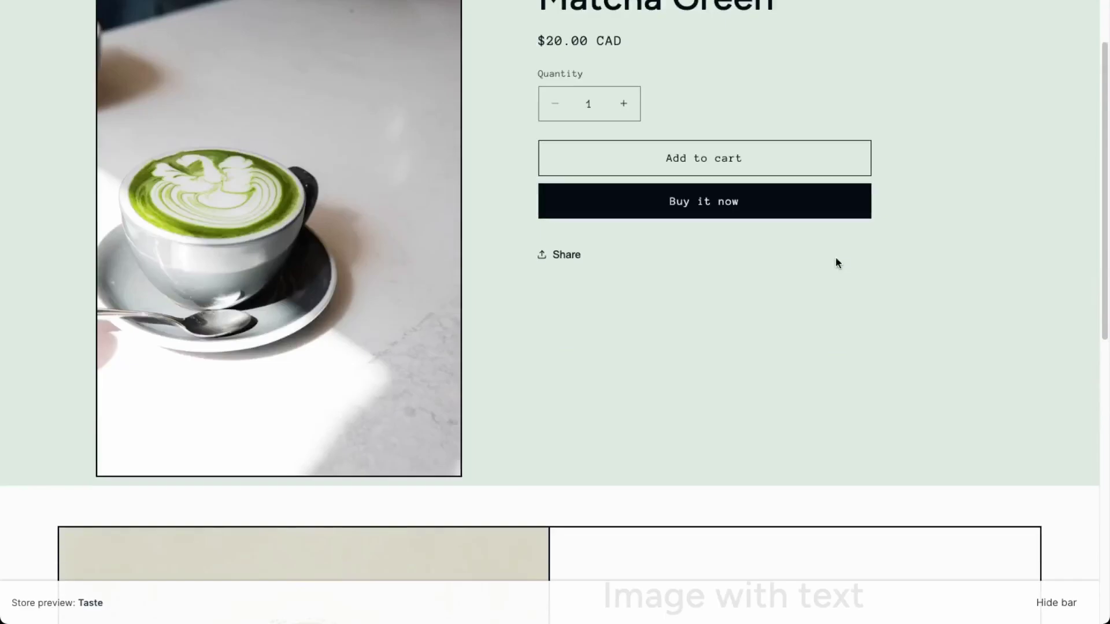
scroll(836, 261, "down", 3)
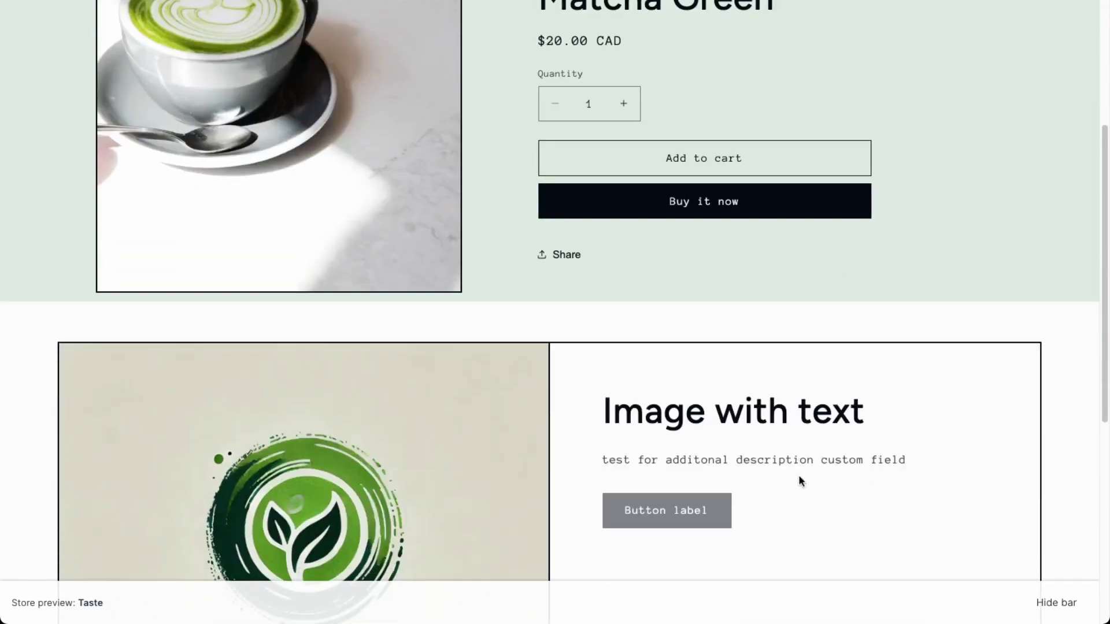
scroll(800, 477, "up", 5)
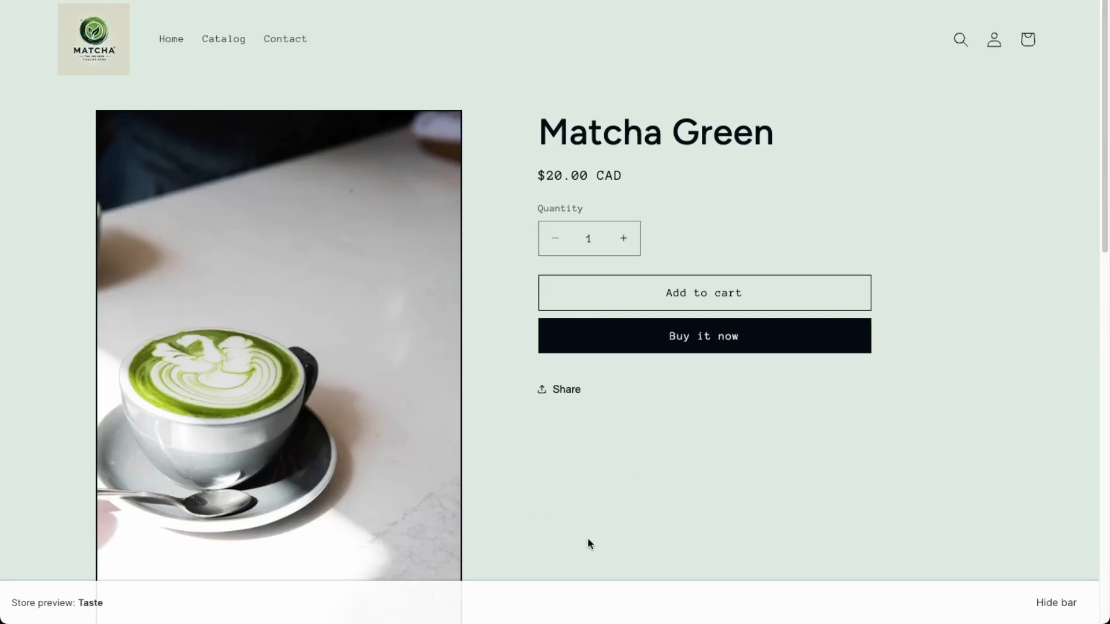
scroll(583, 473, "down", 10)
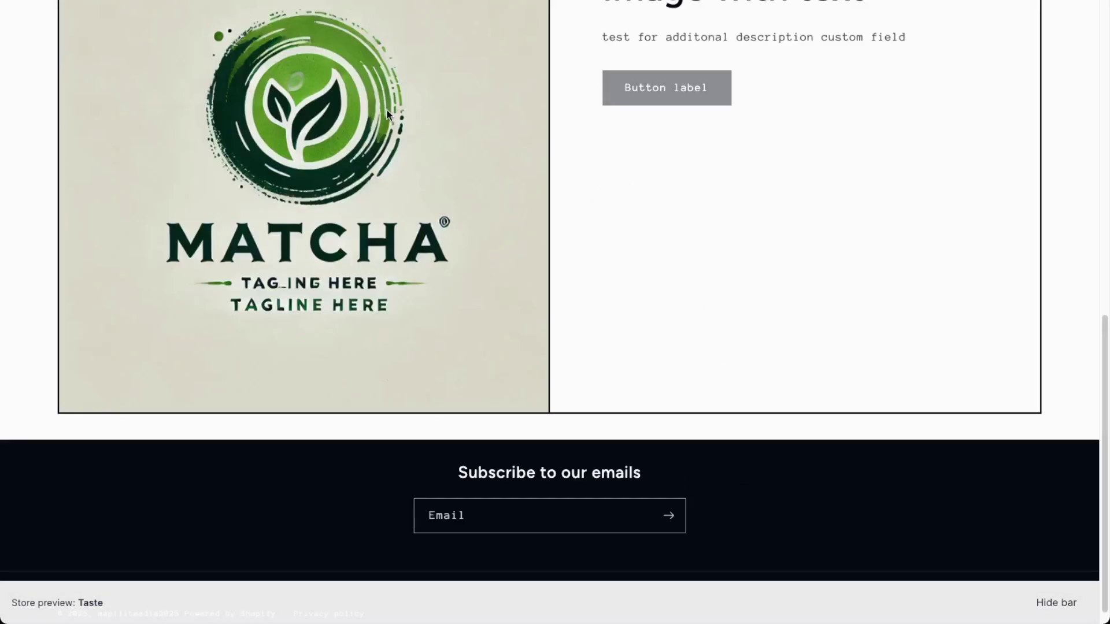
key("ctrl+w")
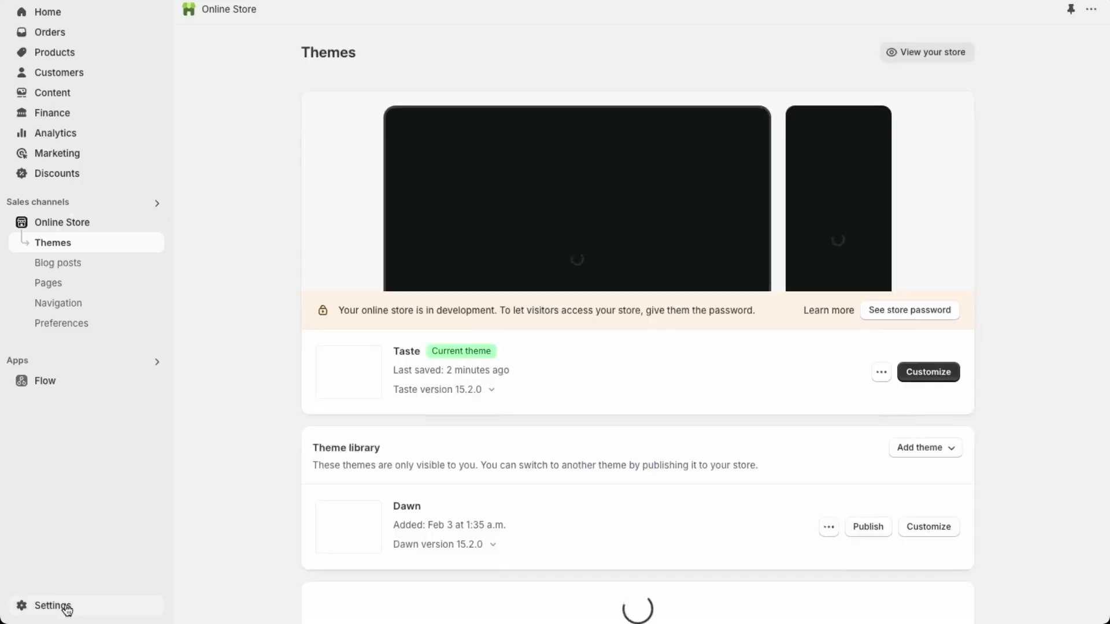
Start a new page metafield definition in the store's custom data settings and name it "liquid implementation"
left_click(52, 606)
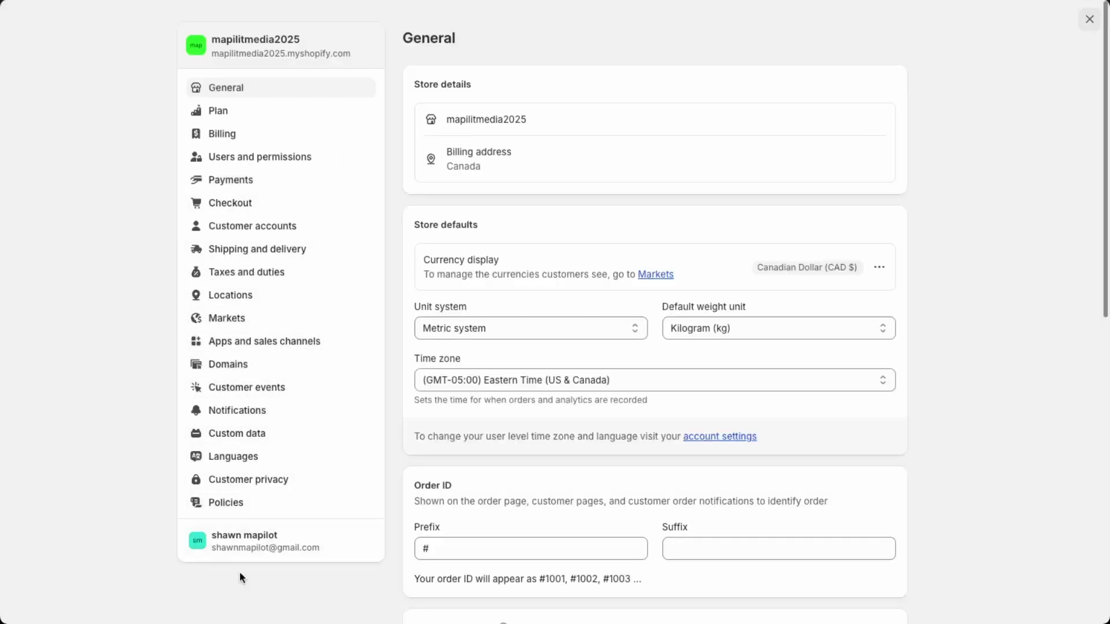
left_click(239, 441)
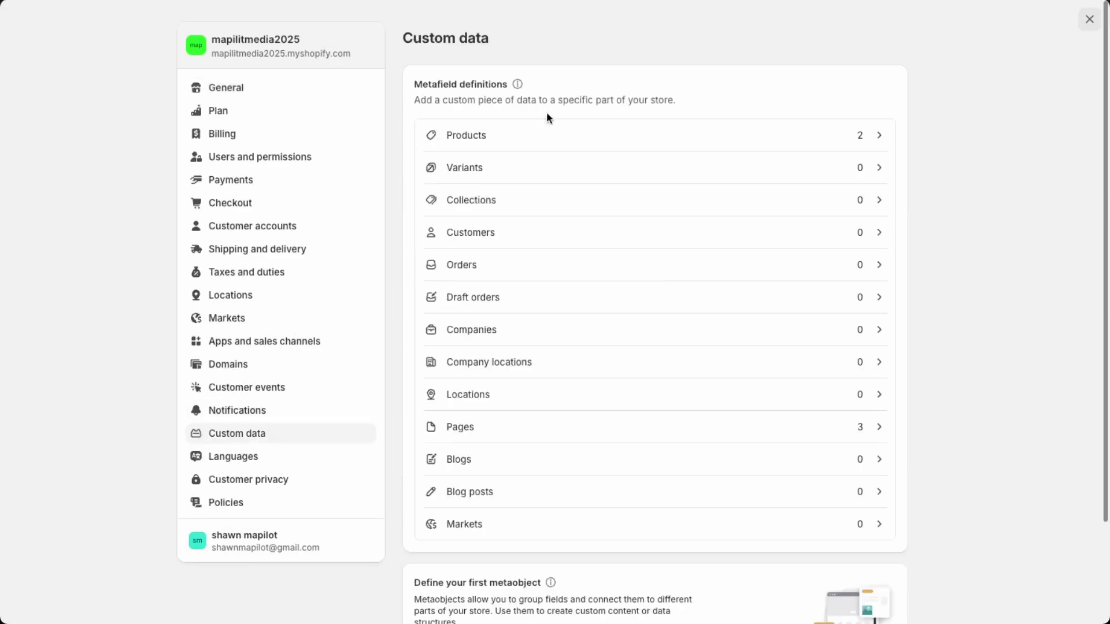
left_click(496, 424)
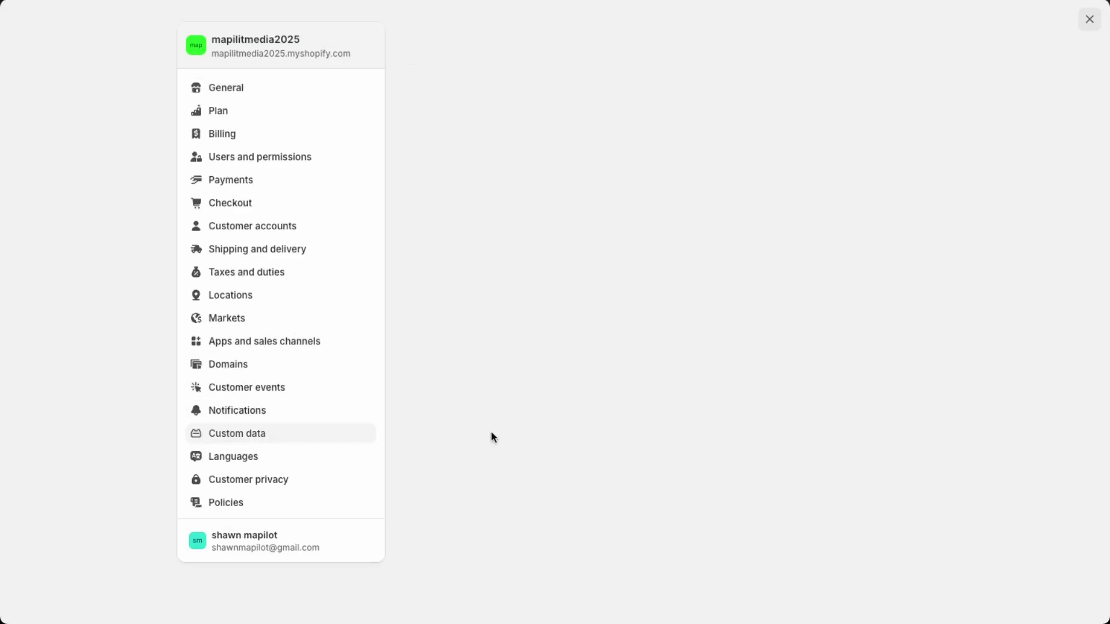
left_click(877, 38)
left_click(491, 108)
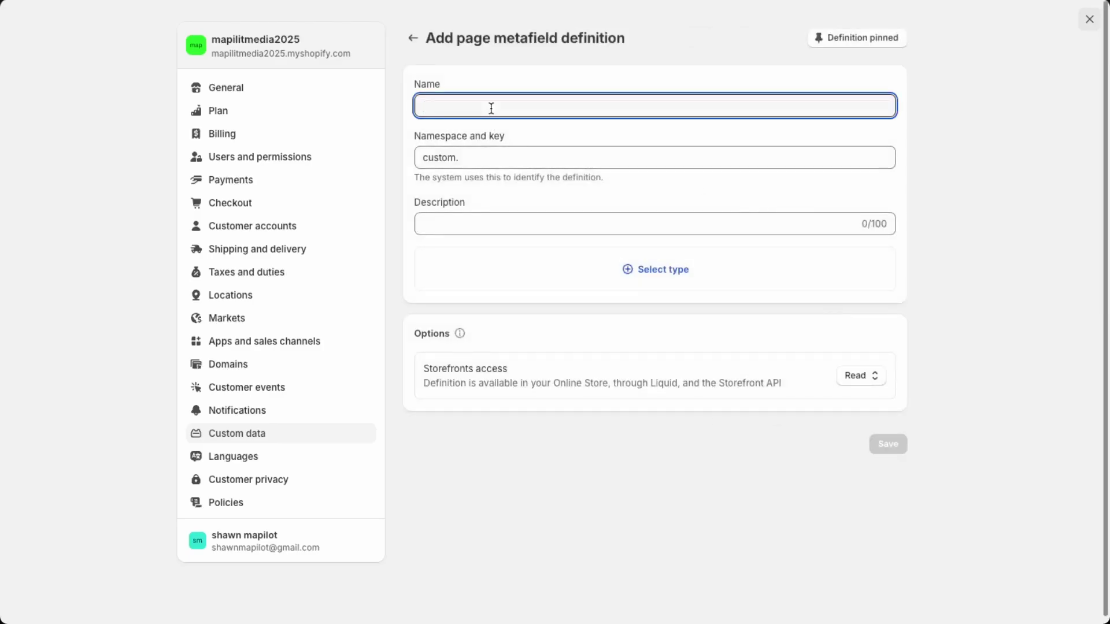
type("I")
type("iquid imp")
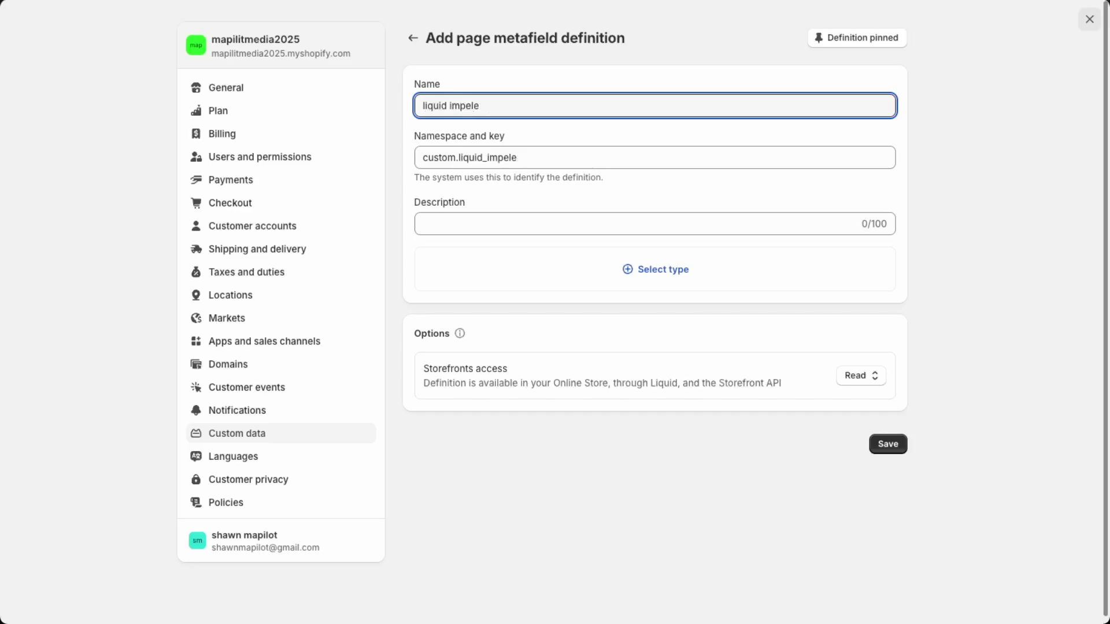
type("lemenation")
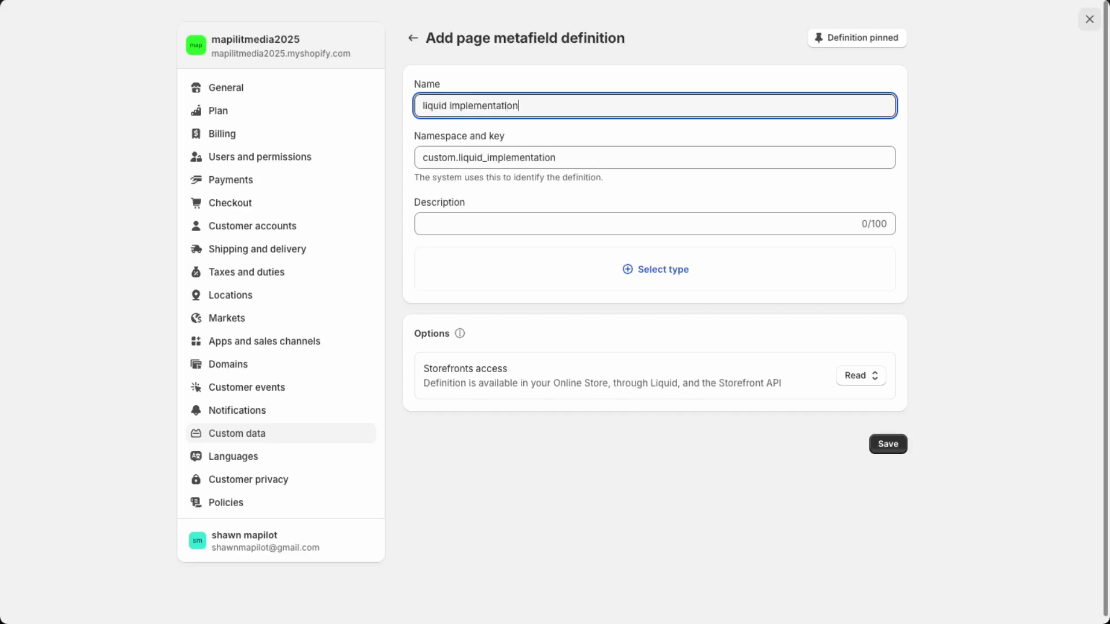
Set the liquid implementation metafield's type to Single line text and save the definition
left_click(650, 285)
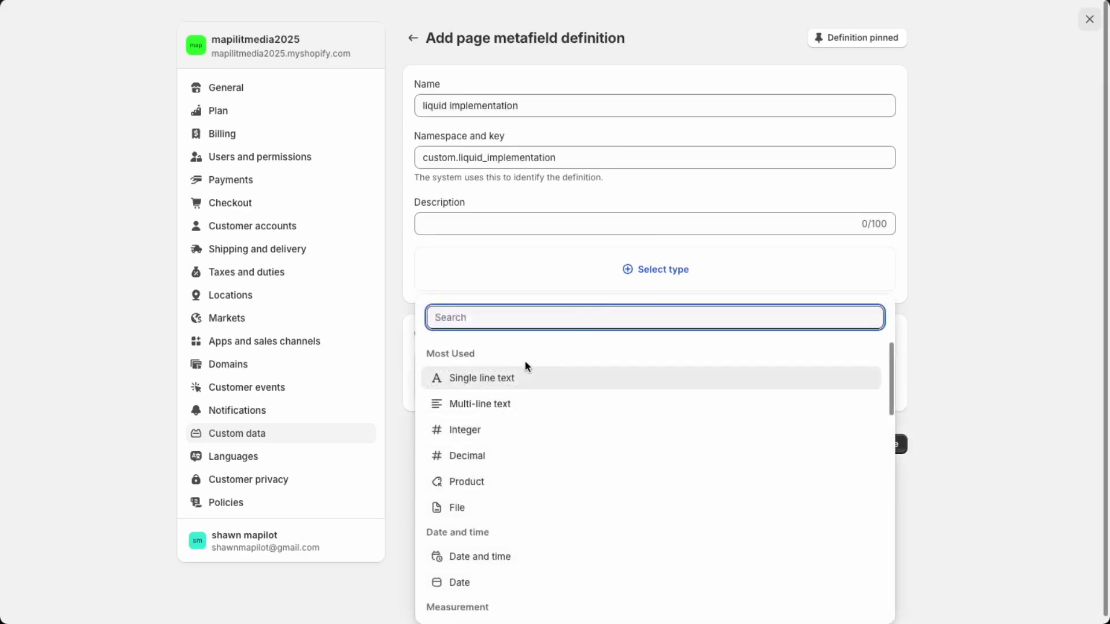
left_click(522, 375)
scroll(676, 411, "down", 5)
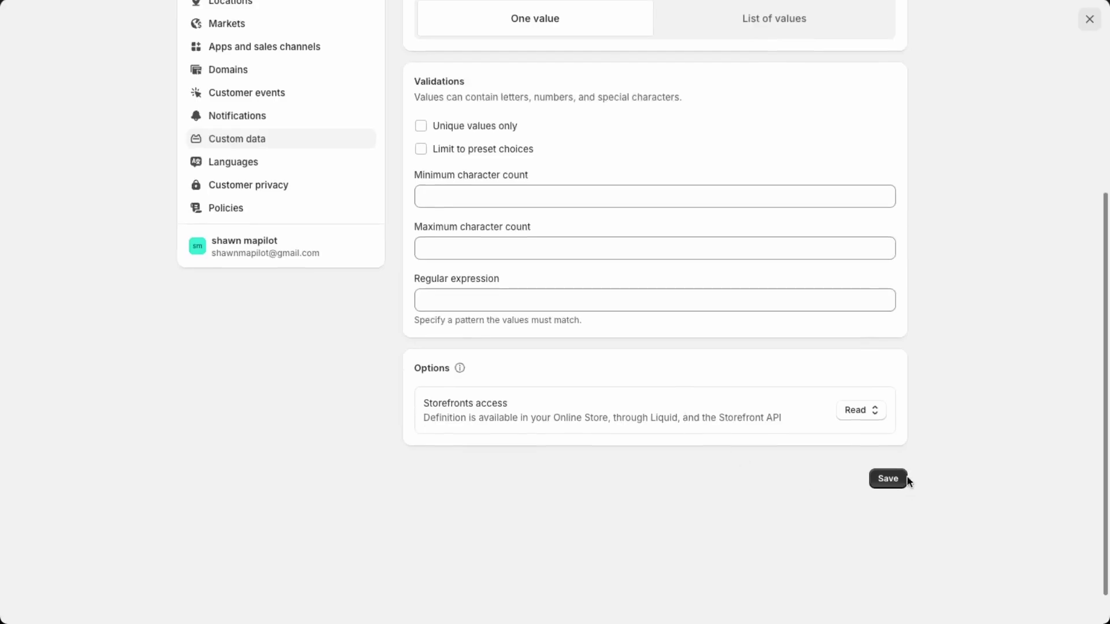
left_click(900, 481)
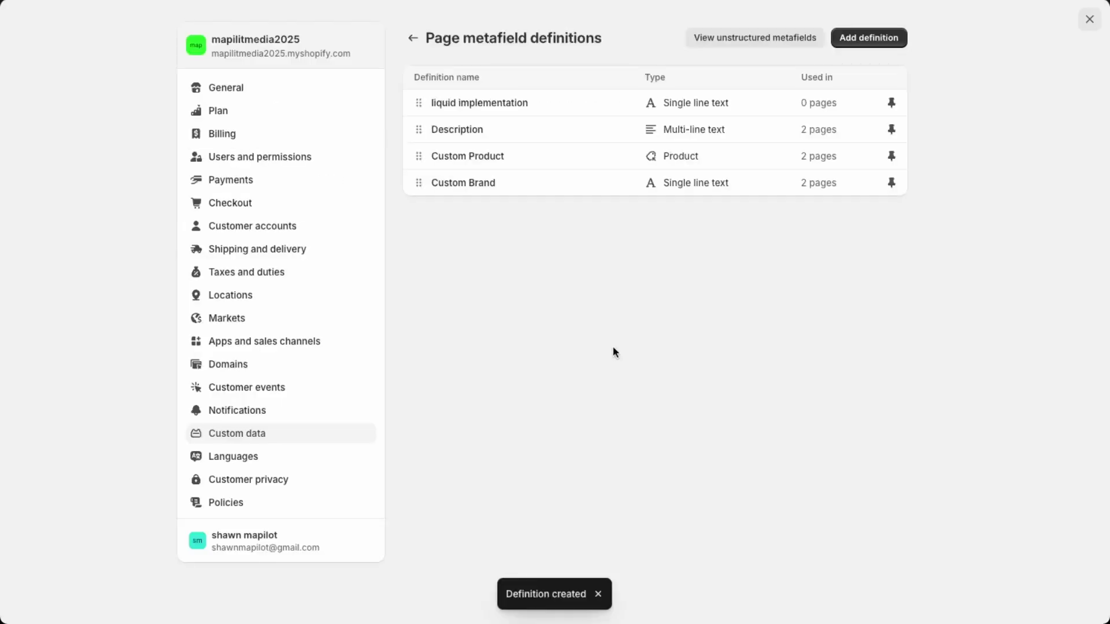
Look up the namespace and key of the liquid implementation page metafield definition, and close the store settings
left_click(610, 102)
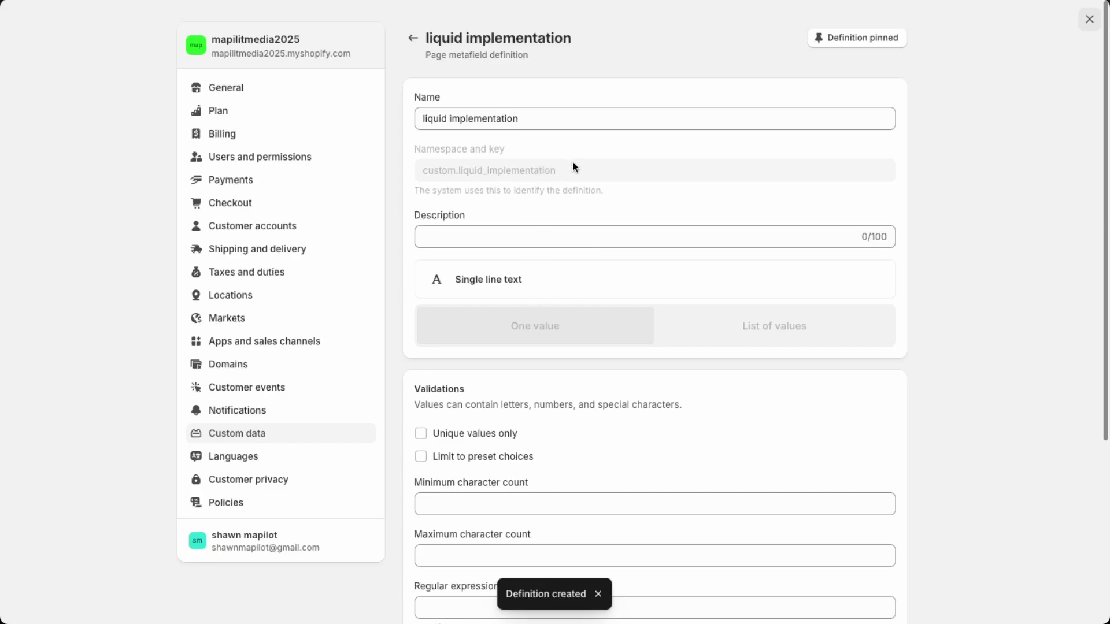
left_click_drag(570, 166, 422, 167)
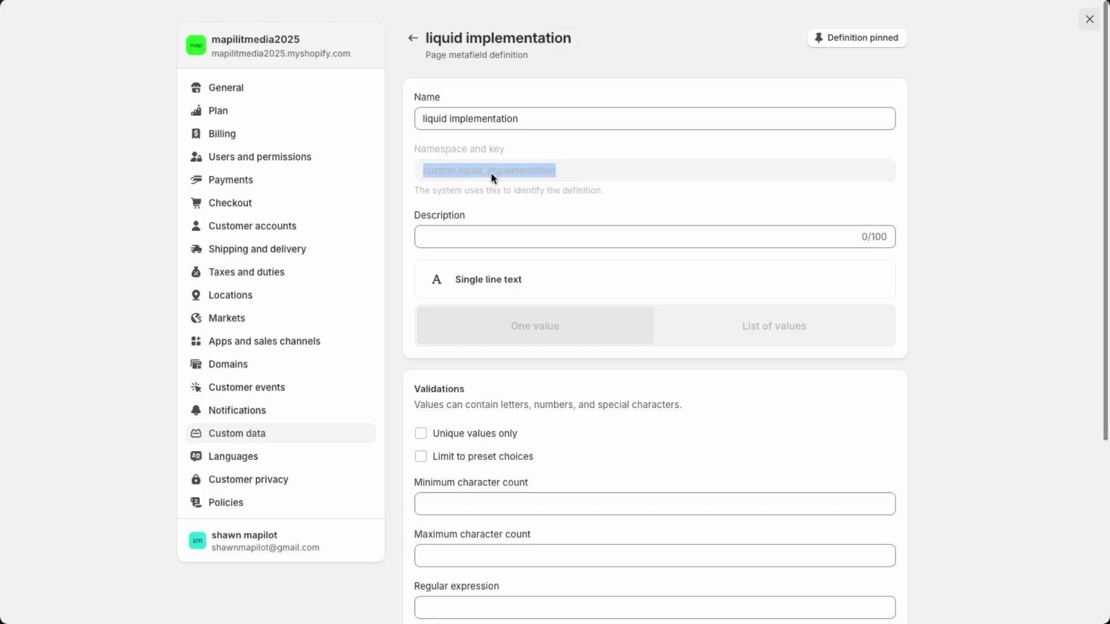
left_click(1089, 19)
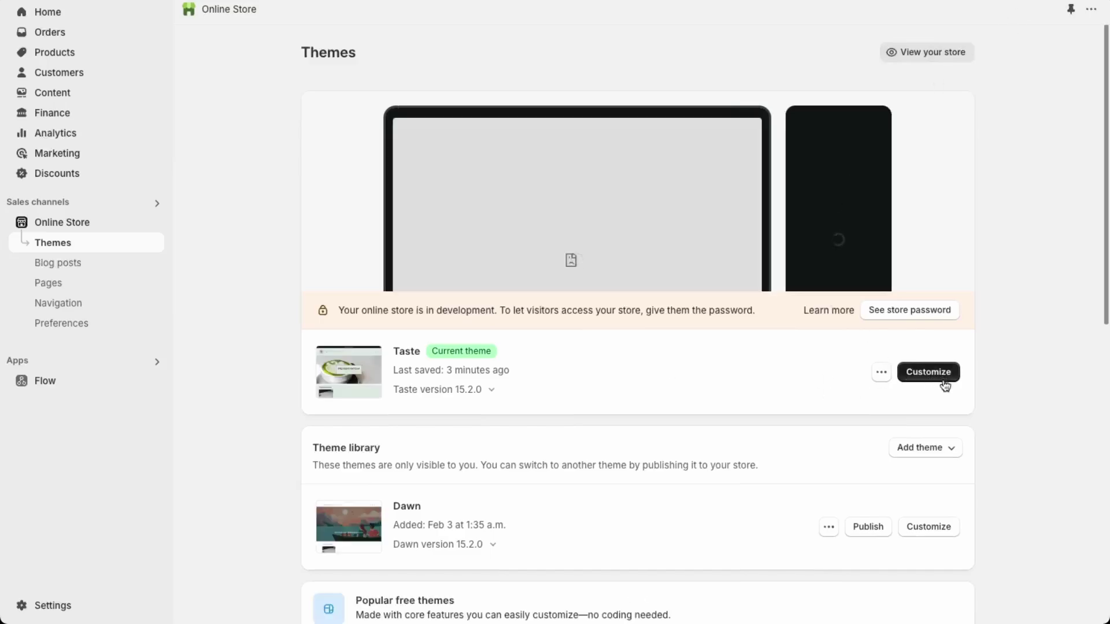
Open the current Taste theme for customization and switch to the extra page template
left_click(941, 380)
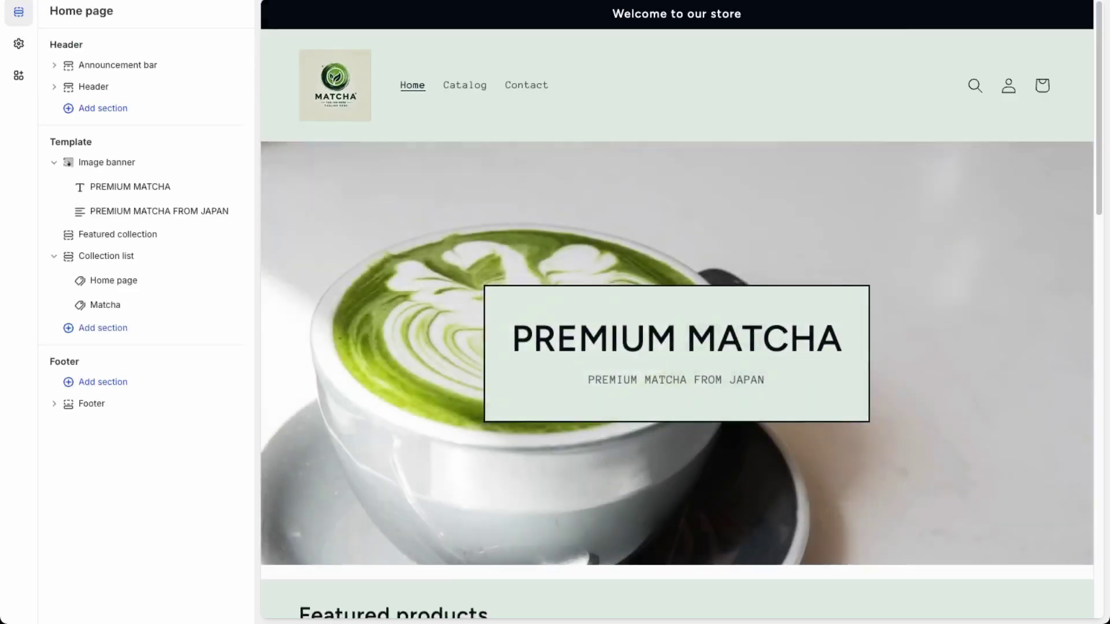
left_click(586, 2)
left_click(541, 229)
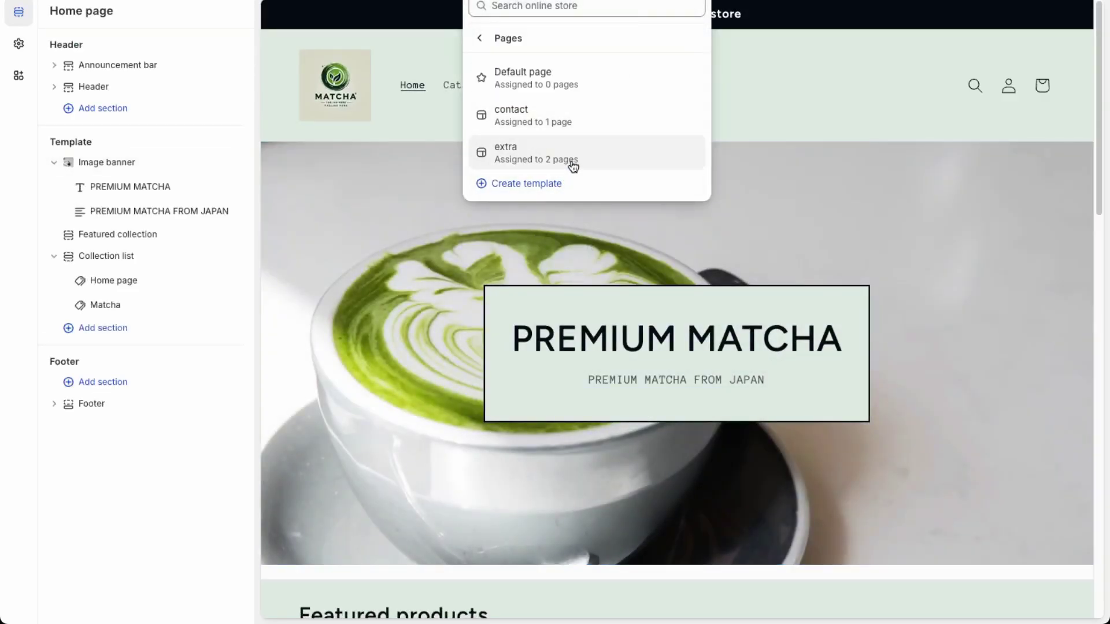
left_click(582, 150)
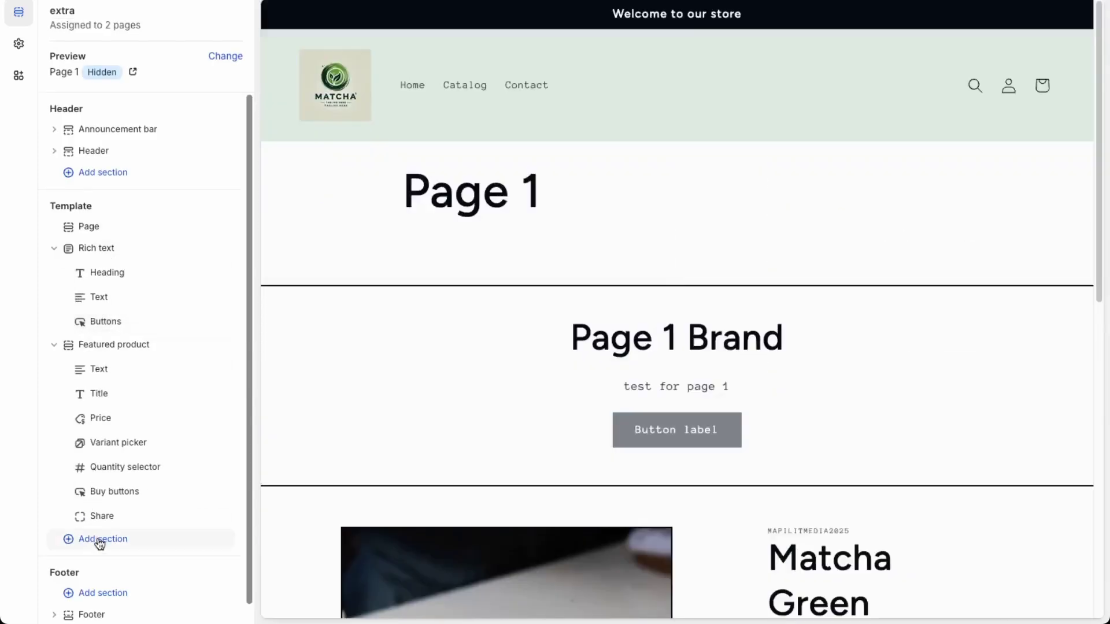
Add a Custom Liquid section to the extra template below the Featured product section
left_click(99, 540)
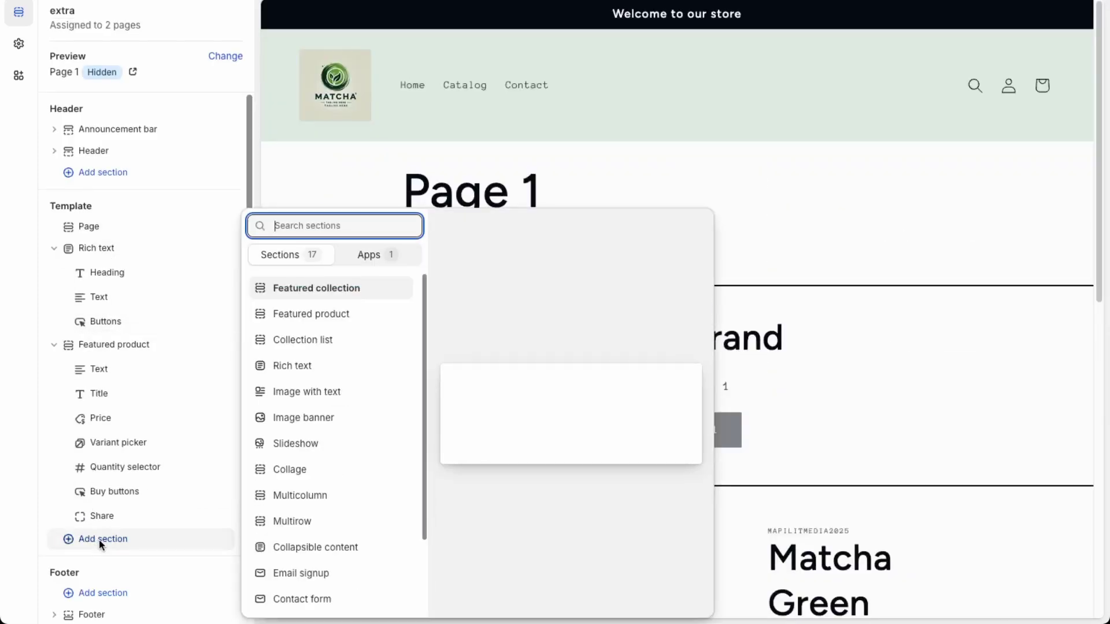
scroll(312, 414, "down", 2)
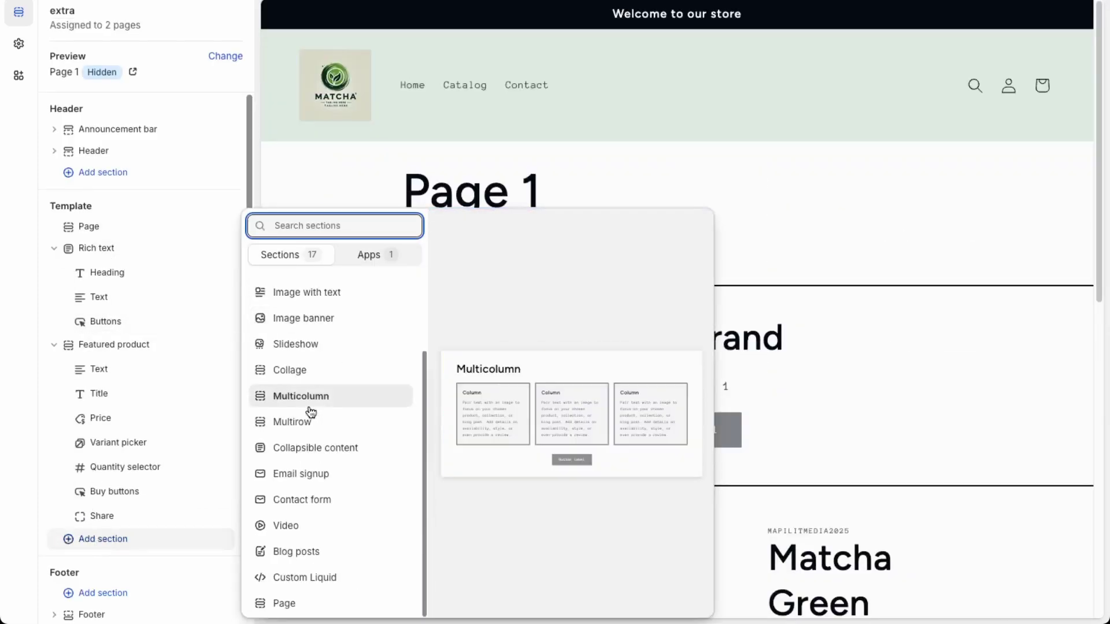
left_click(305, 579)
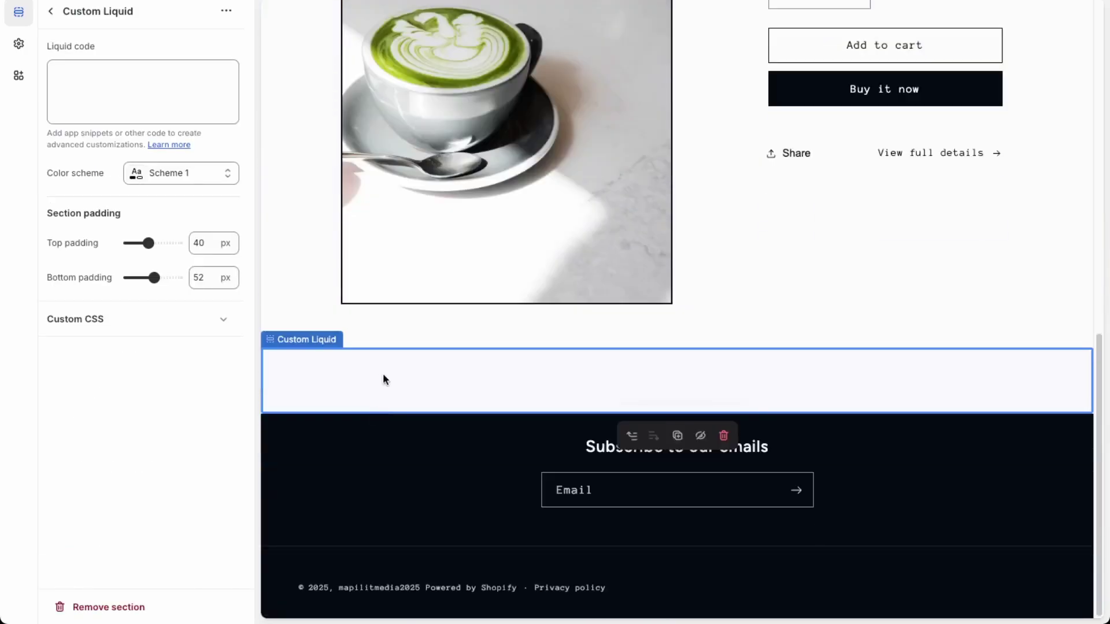
Start the section's Liquid code with {% if page.metafields.custom.liquid_implementation %}, leave a blank line and begin the output statement
left_click(77, 85)
type("{% if")
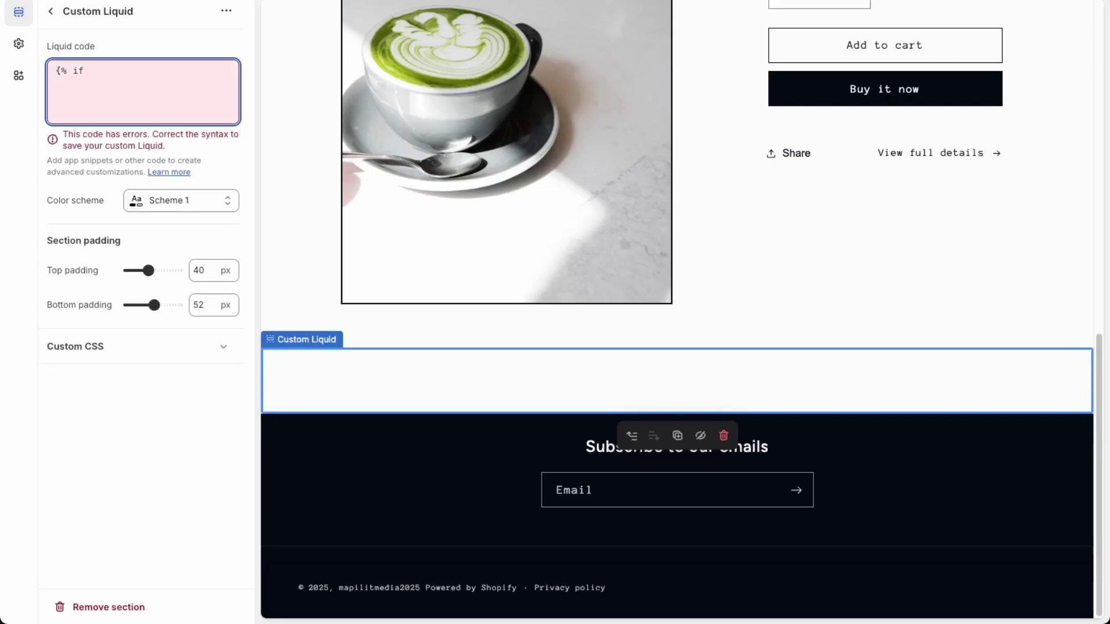
type(" page.metafields.custom.liquid_implementation")
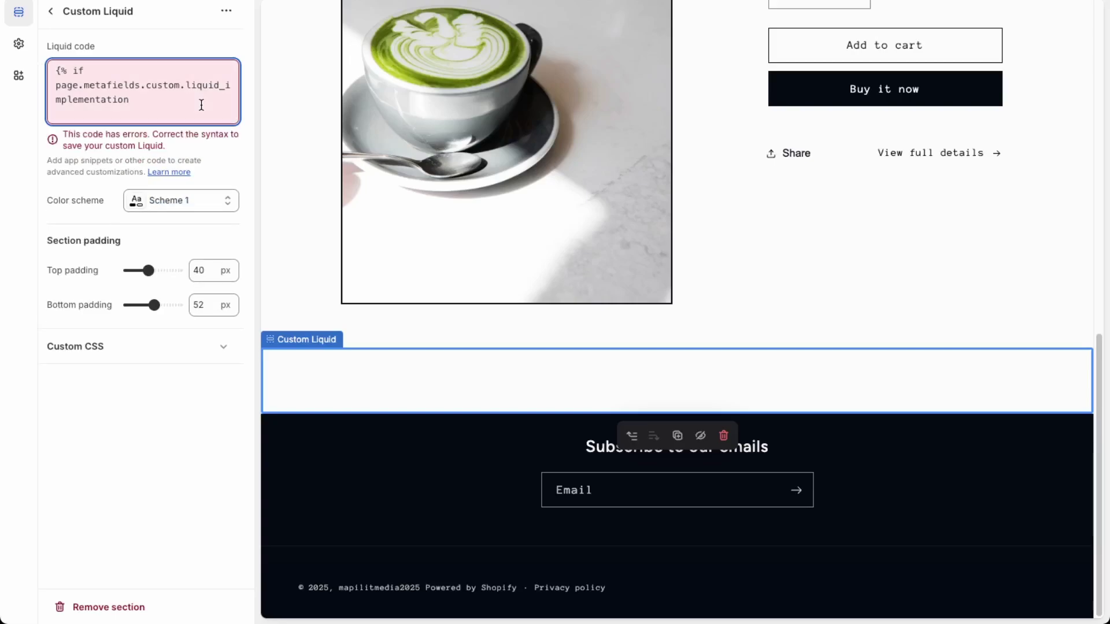
type(" %}")
key("Return")
key("Return")
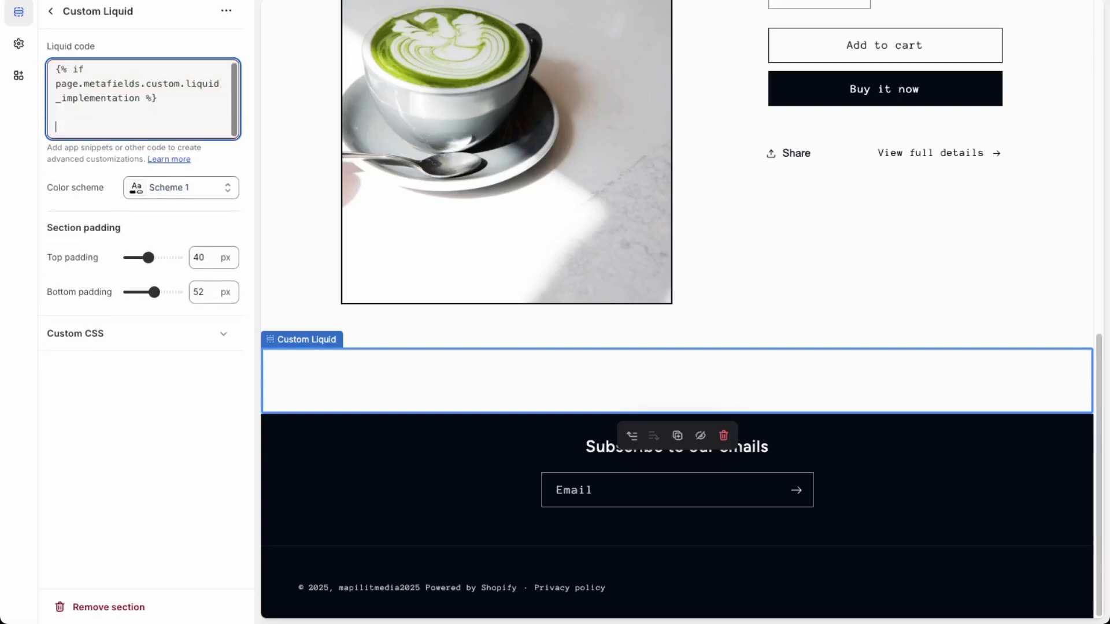
type("{")
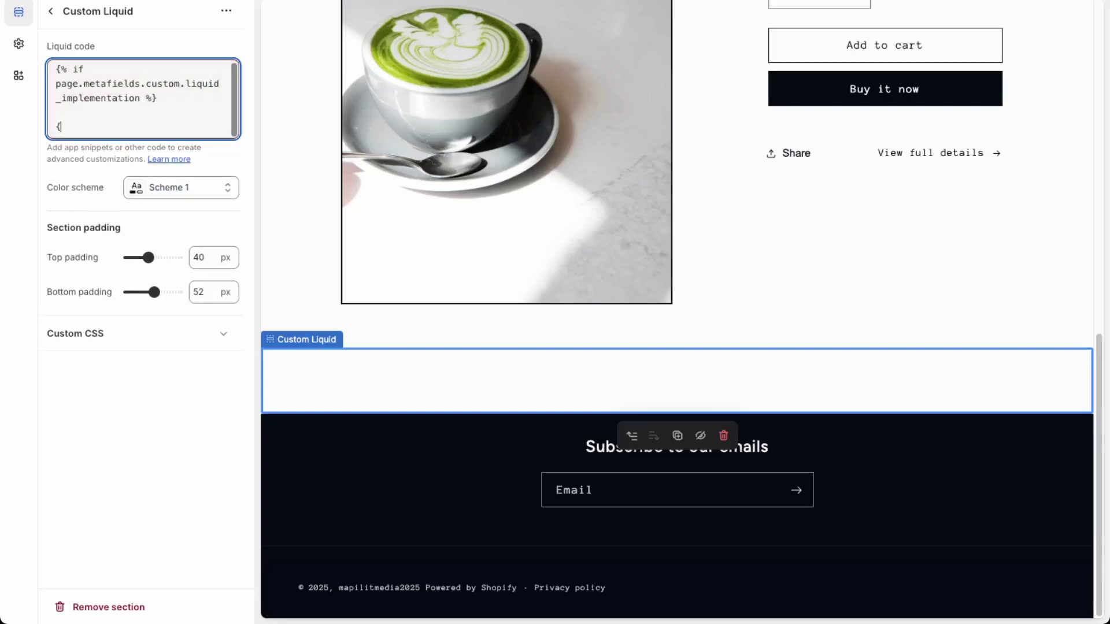